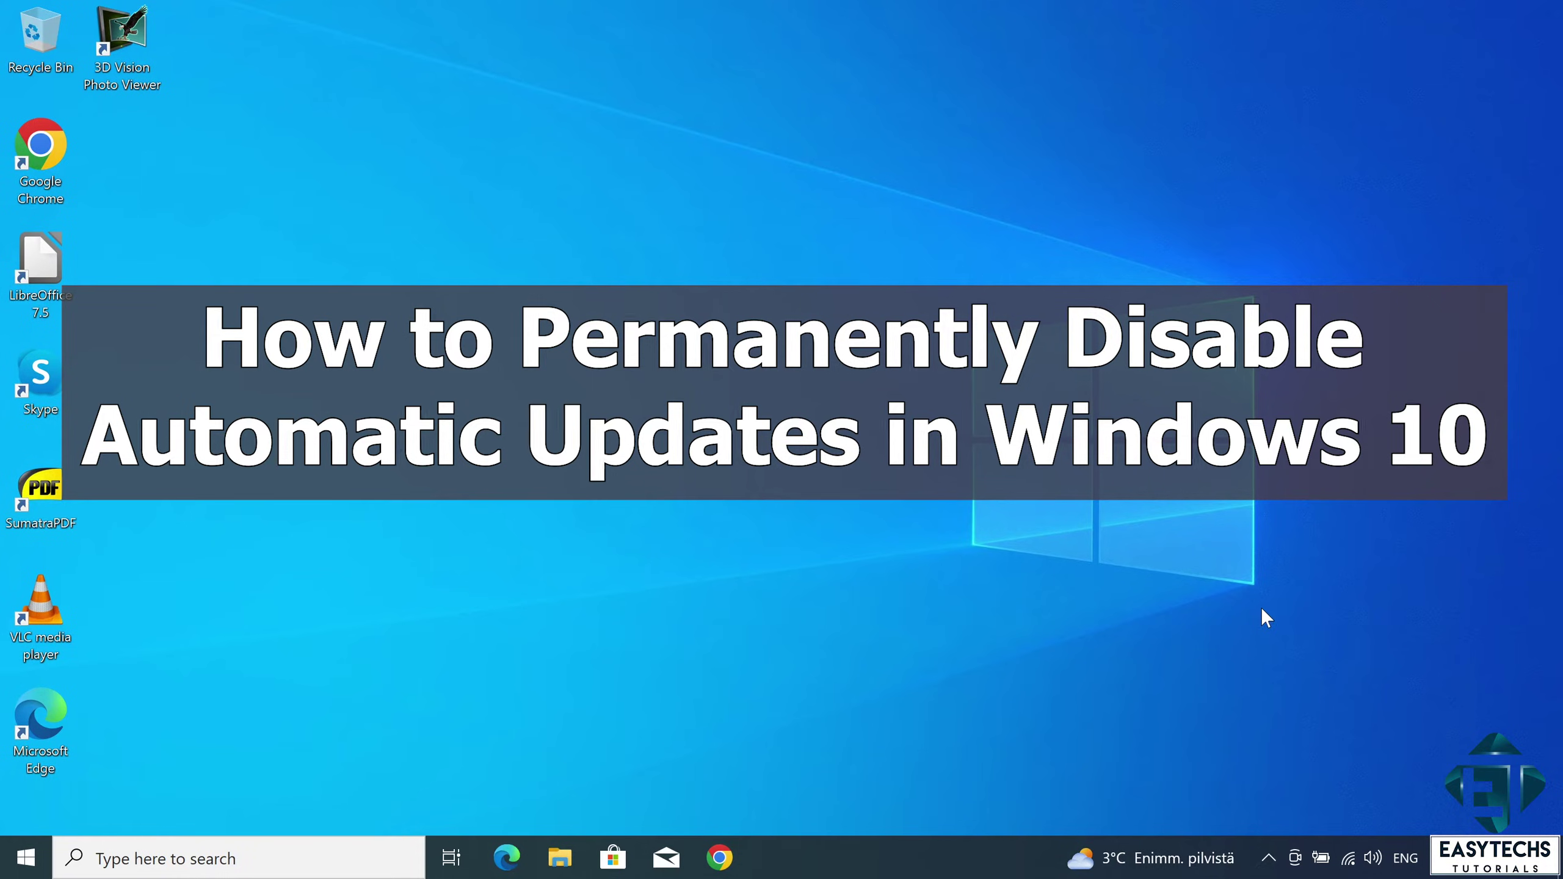
- Search for 'update' and open the Windows Update settings page
{"action": "key", "text": "super+s"}
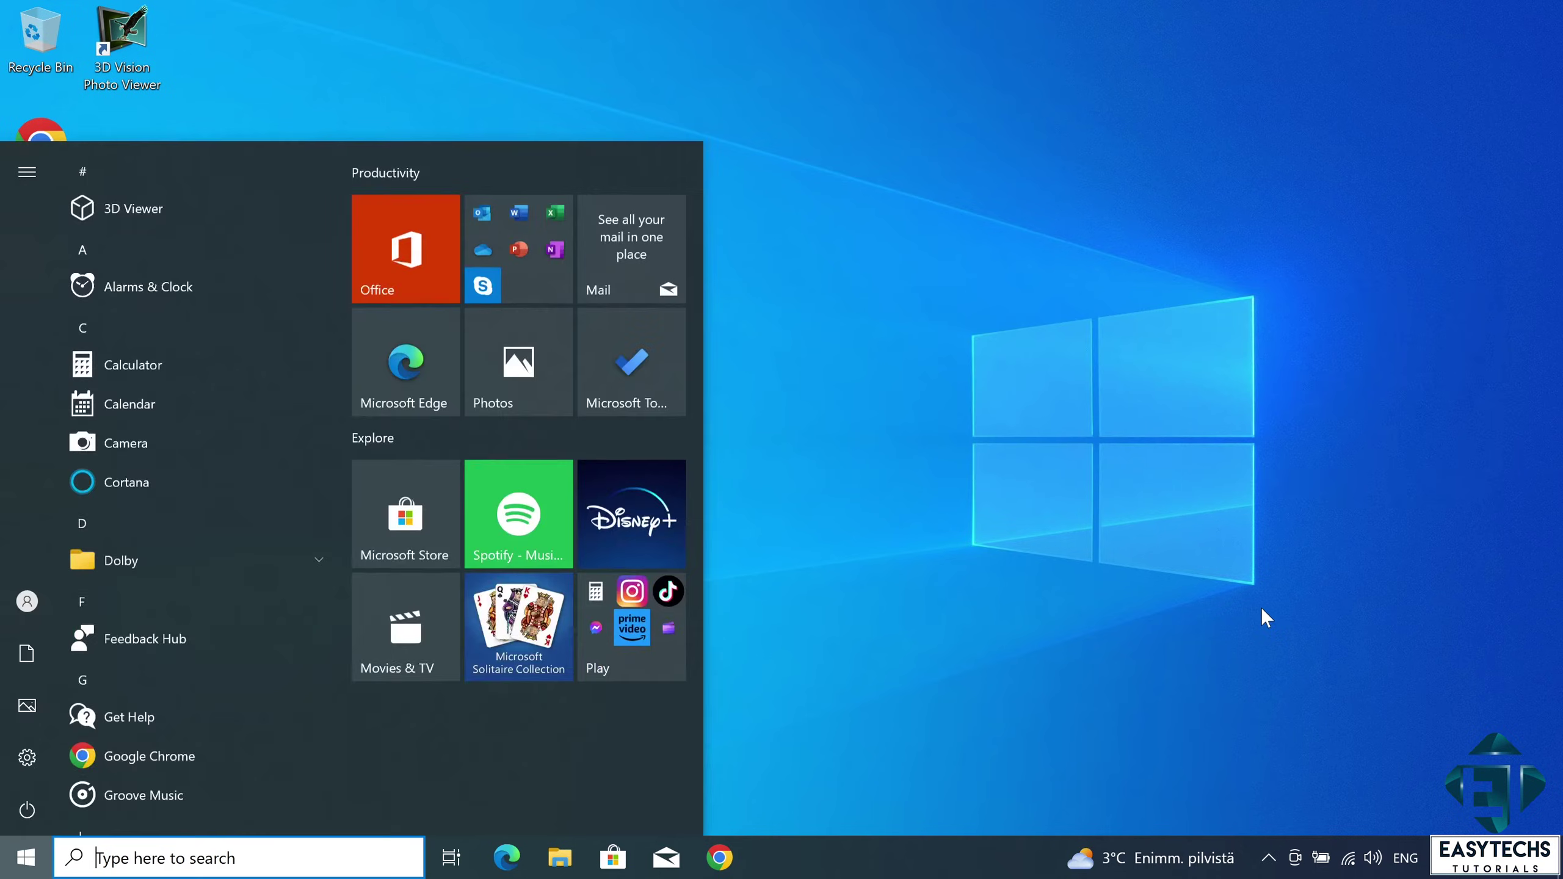
{"action": "type", "text": "update"}
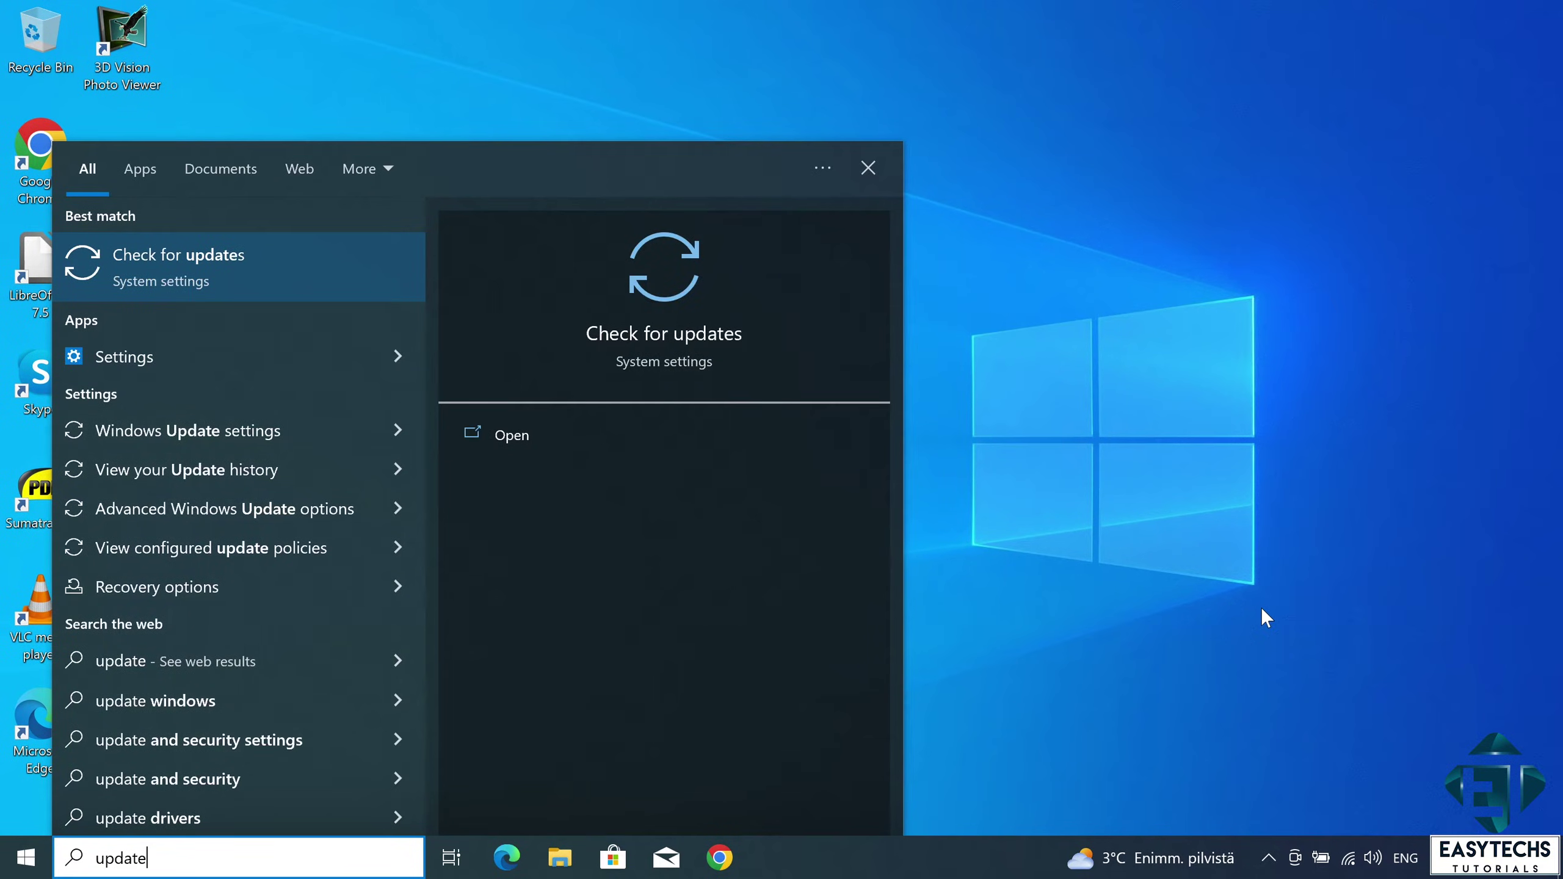
{"action": "left_click", "coordinate": [249, 431]}
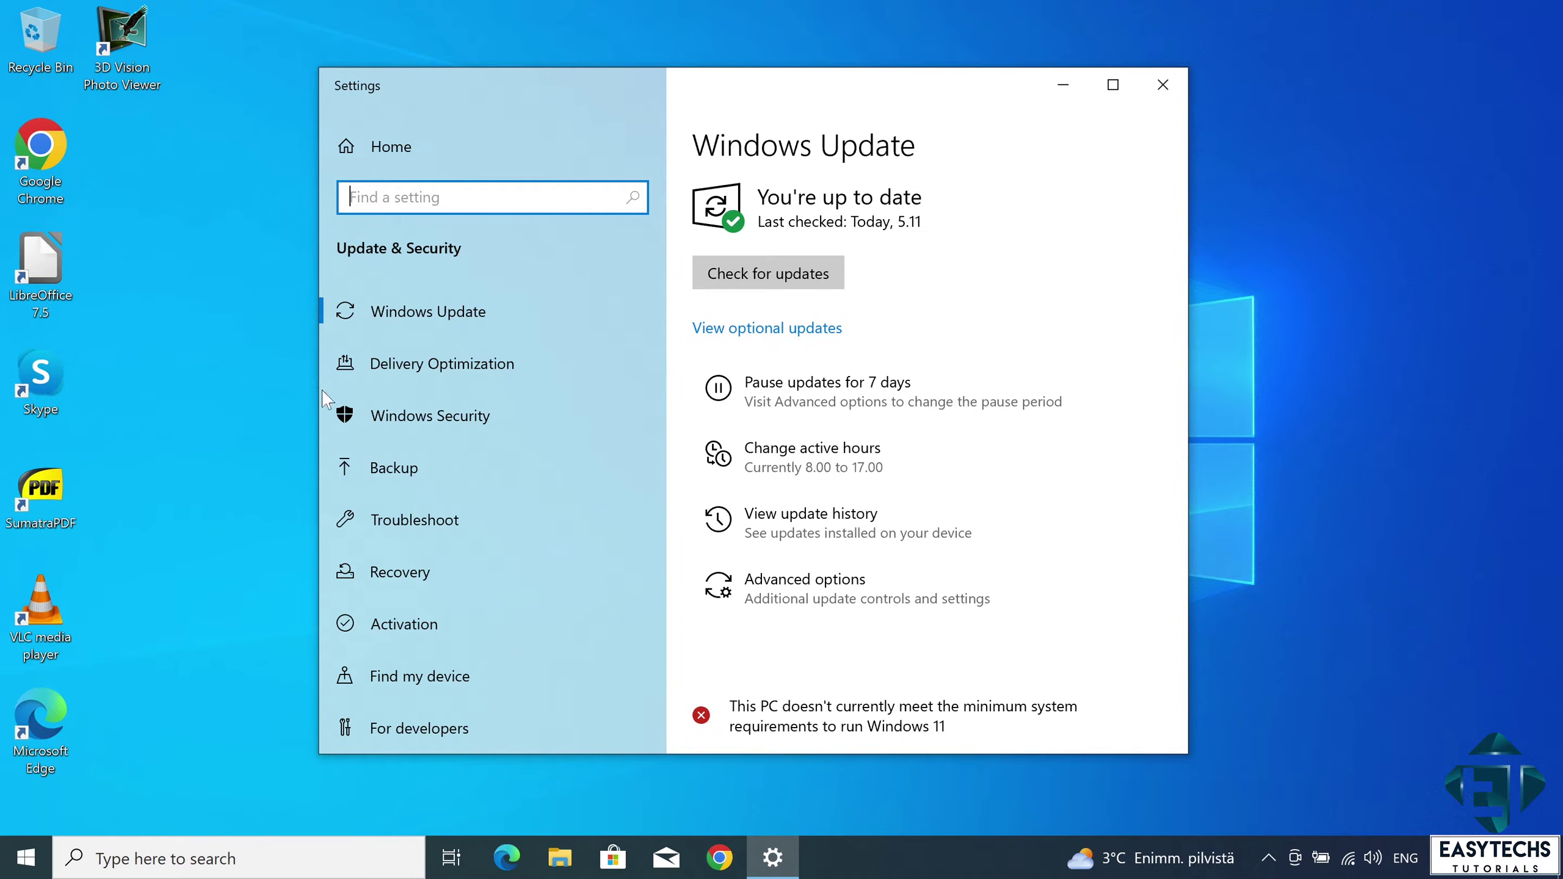
- Pause updates for 7 days, review Advanced options, then resume updates
{"action": "left_click", "coordinate": [795, 386]}
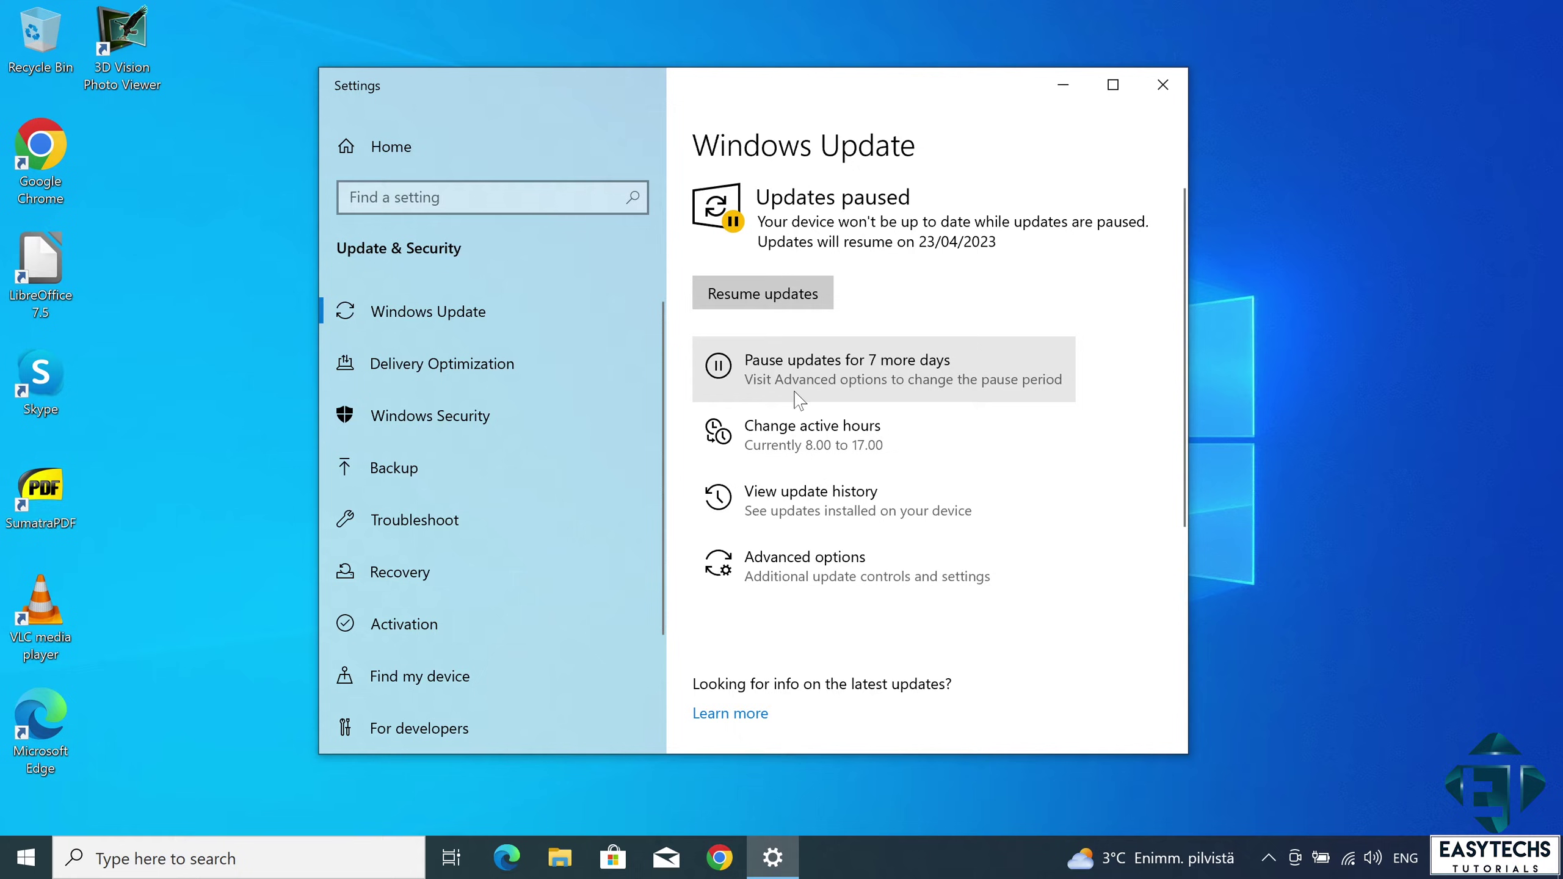
{"action": "left_click", "coordinate": [818, 561]}
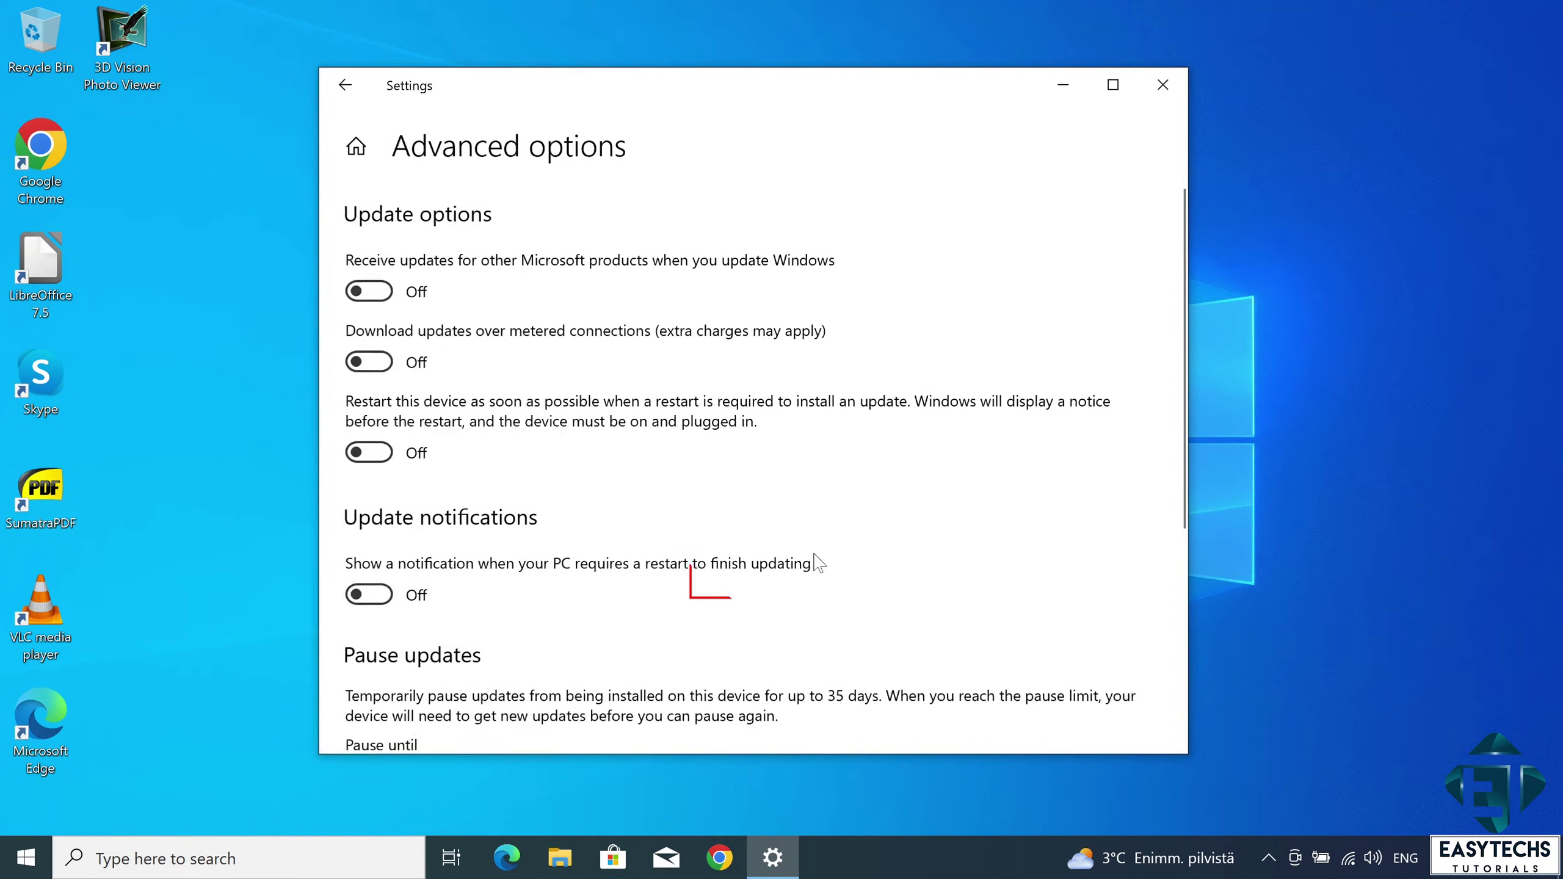
{"action": "scroll", "coordinate": [671, 425], "scroll_direction": "down", "scroll_amount": 3}
{"action": "scroll", "coordinate": [660, 429], "scroll_direction": "down", "scroll_amount": 3}
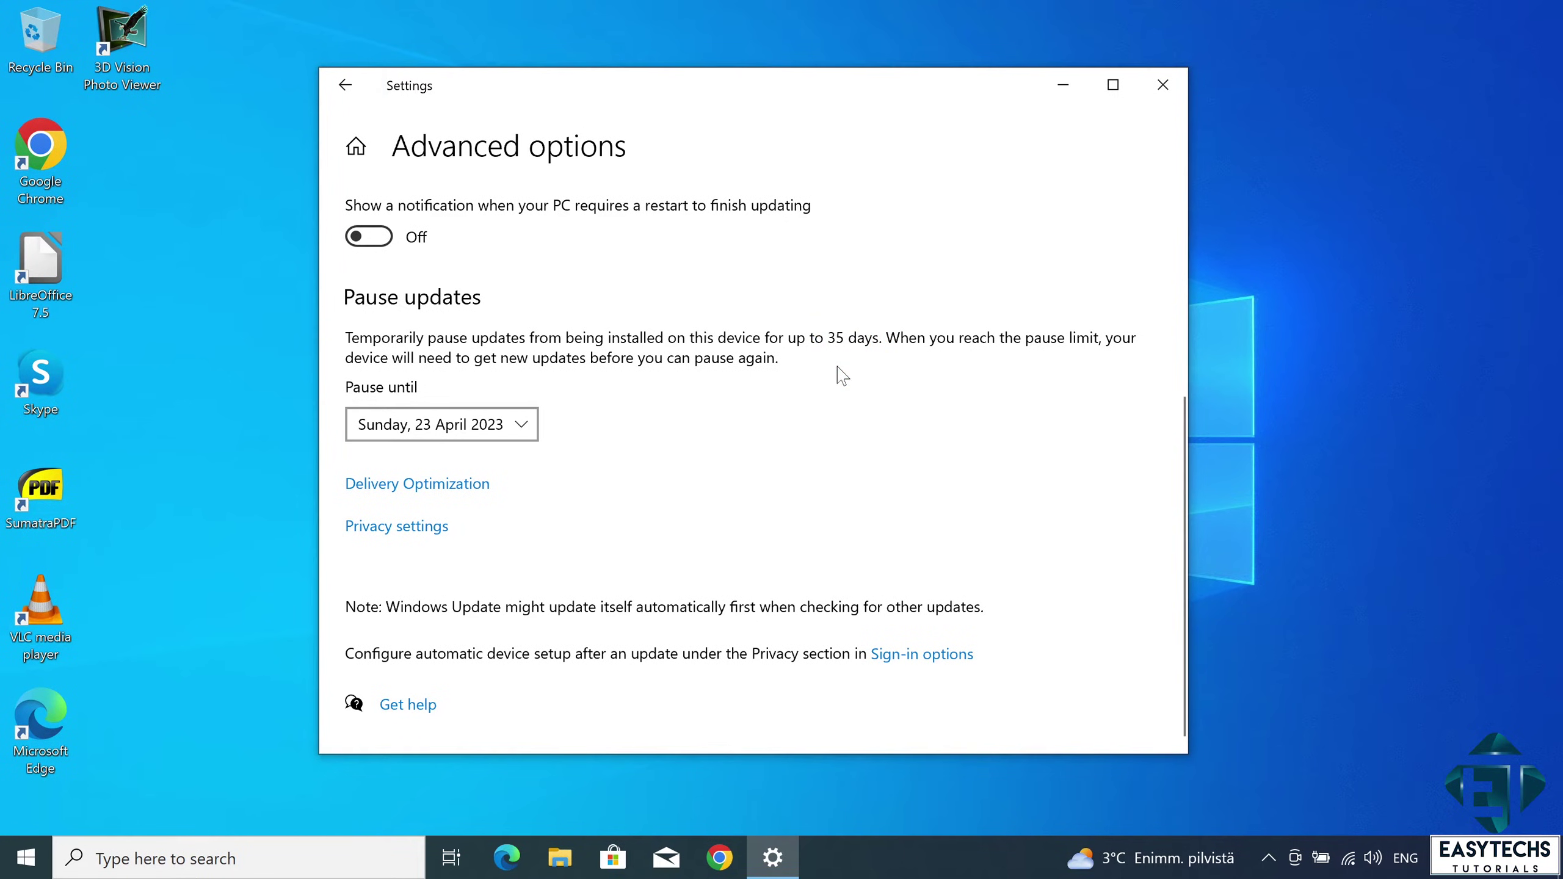
{"action": "left_click", "coordinate": [354, 96]}
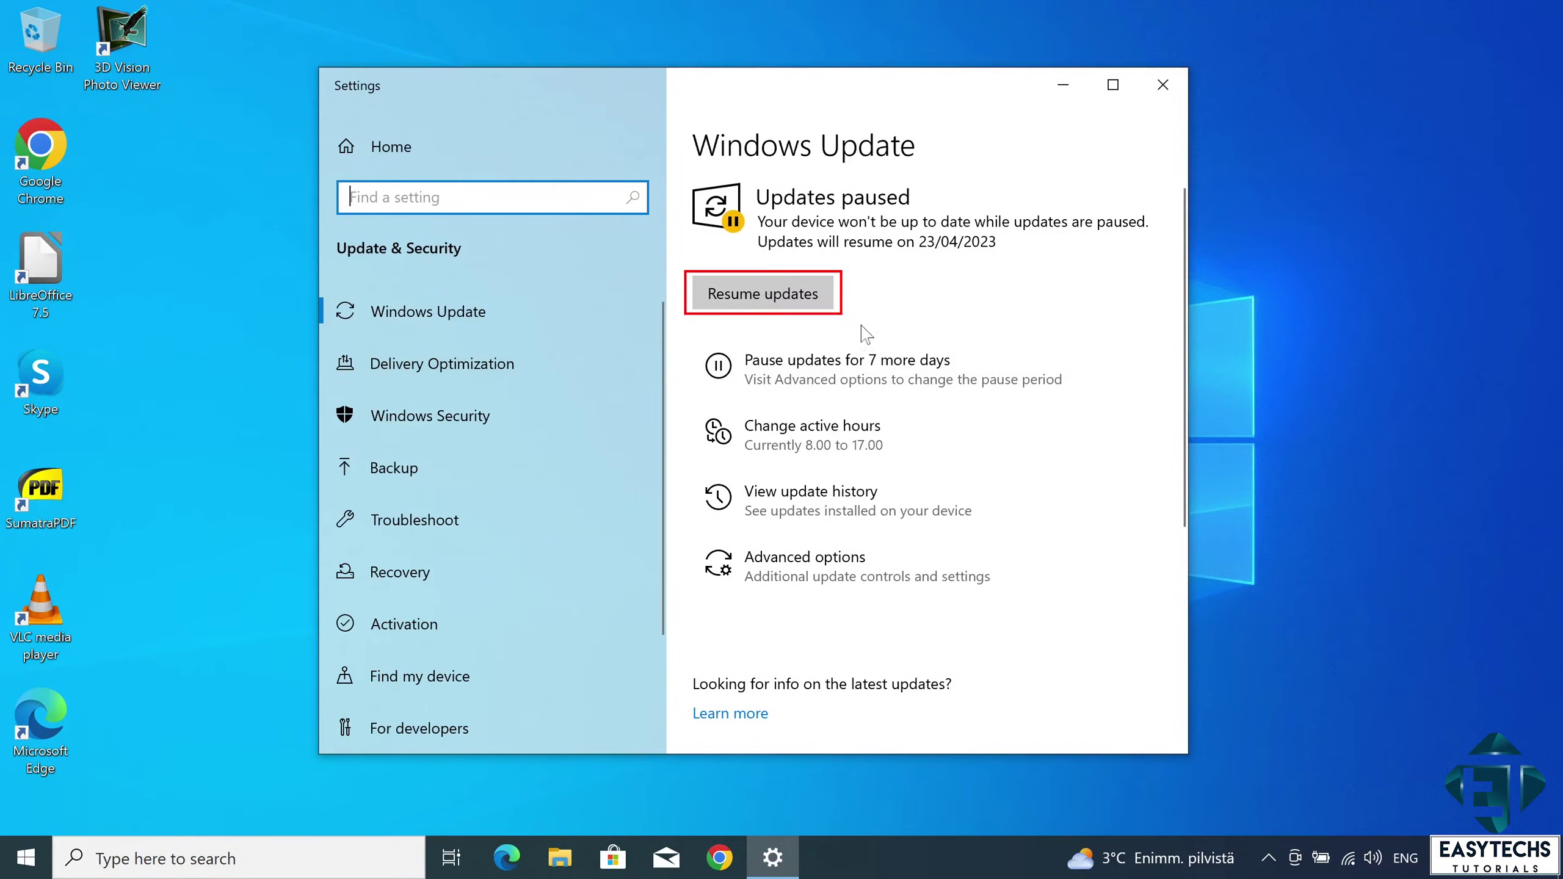
{"action": "left_click", "coordinate": [771, 296]}
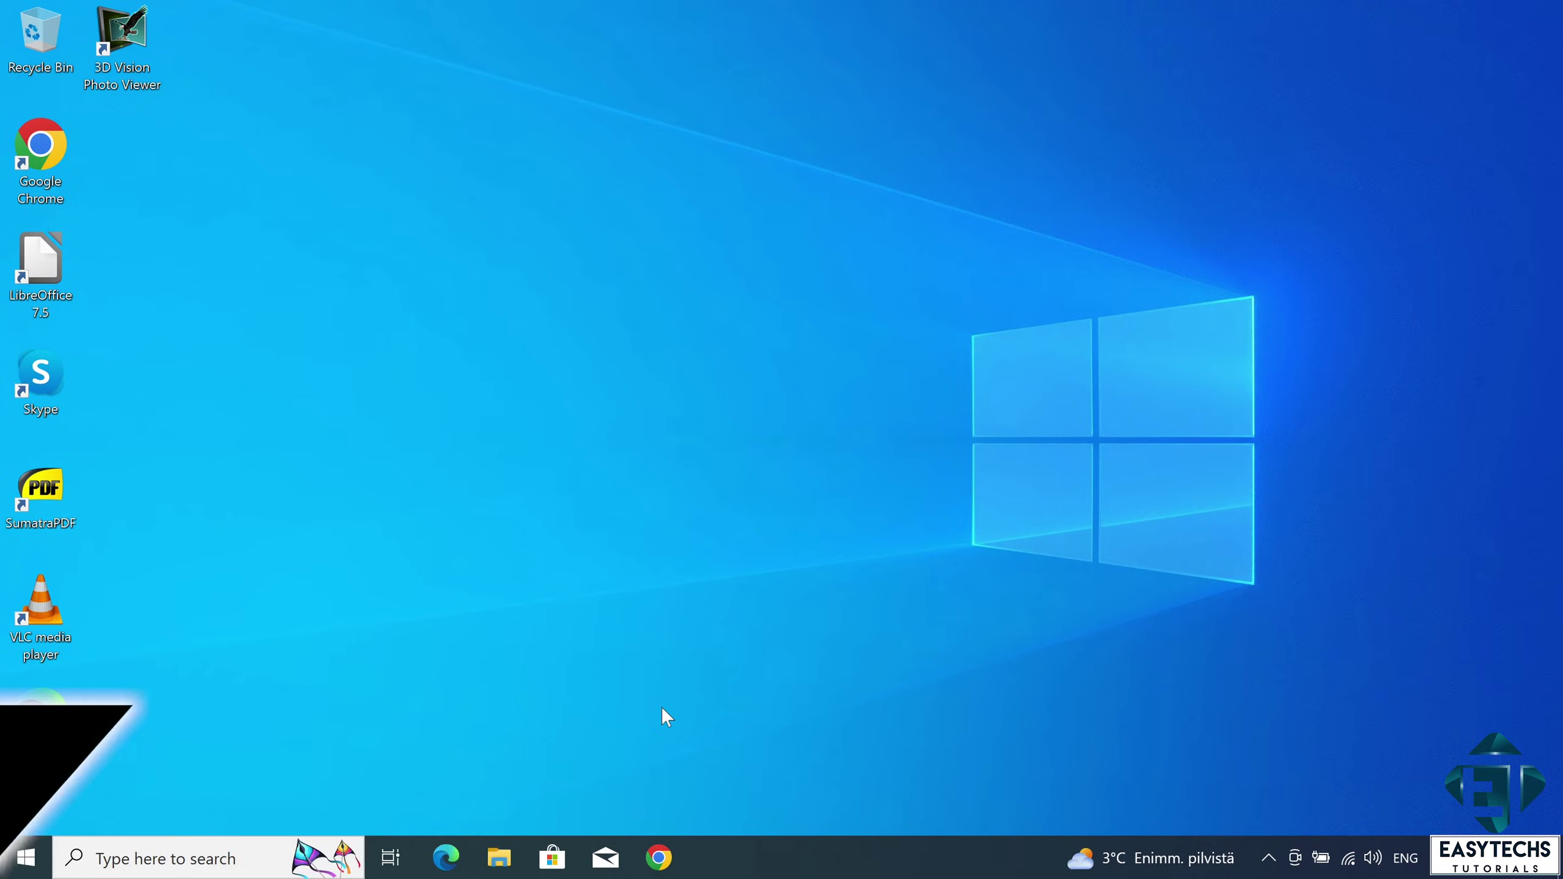
- Launch Task Manager from the taskbar, expand it, and open the Services console from its Services tab
{"action": "right_click", "coordinate": [750, 857]}
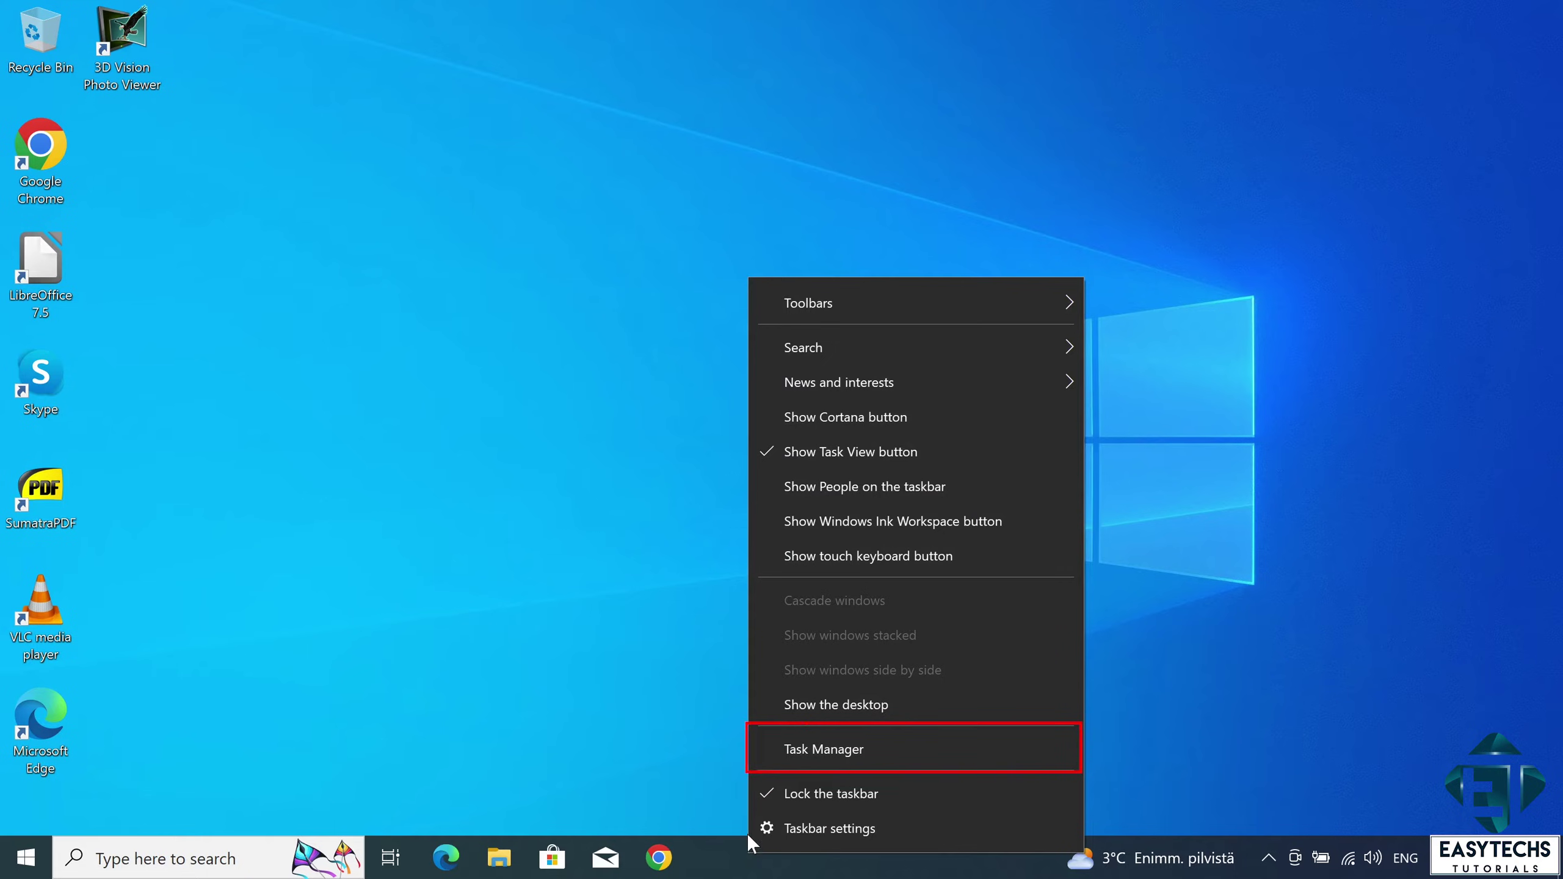
{"action": "left_click", "coordinate": [810, 757]}
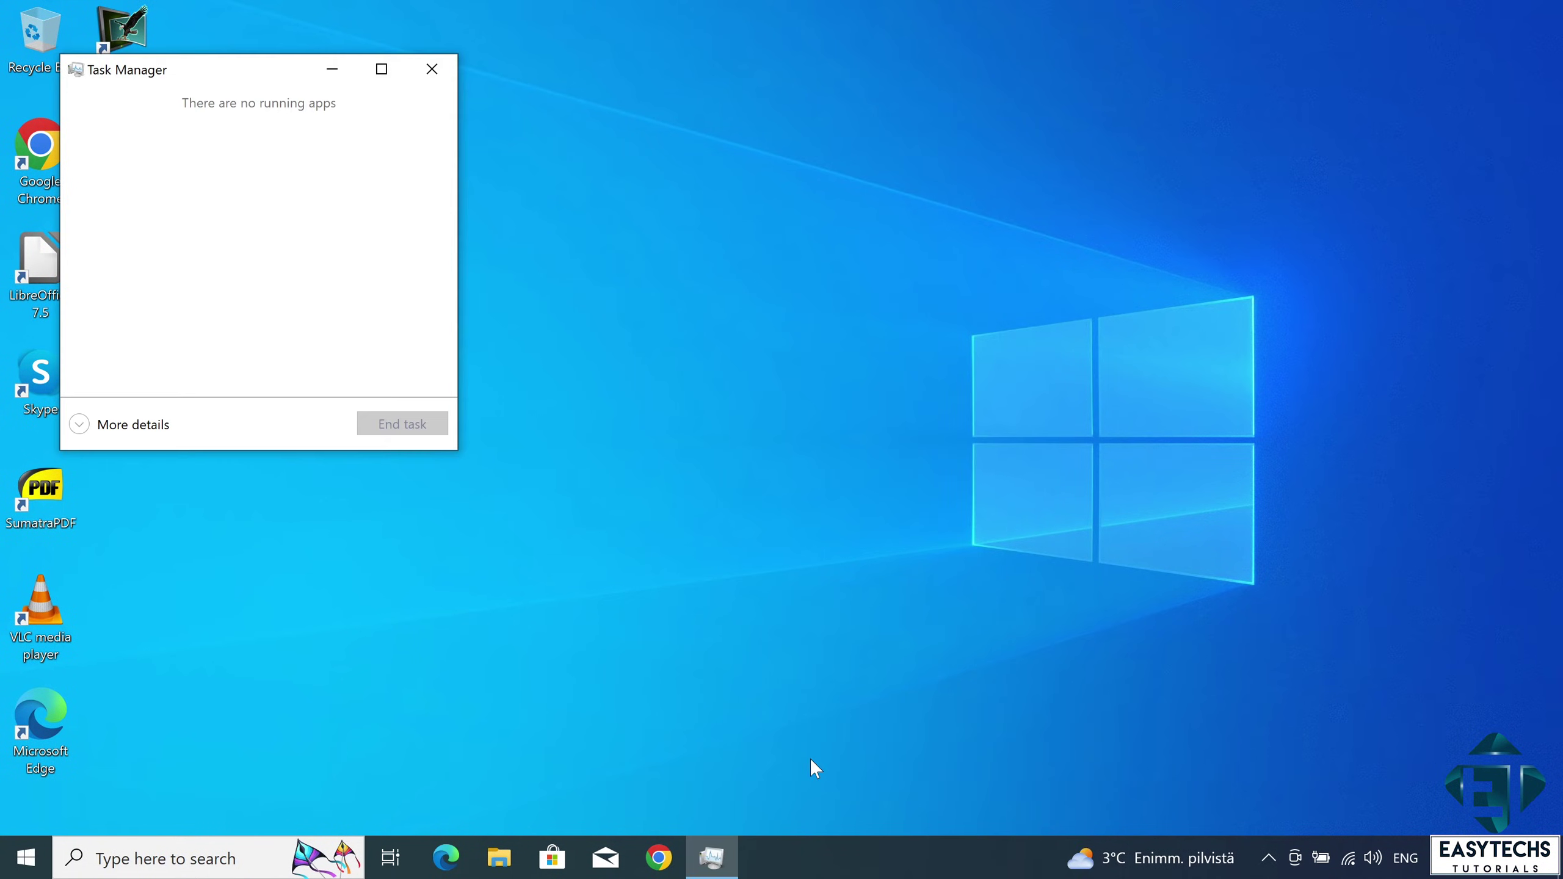
{"action": "left_click", "coordinate": [150, 425]}
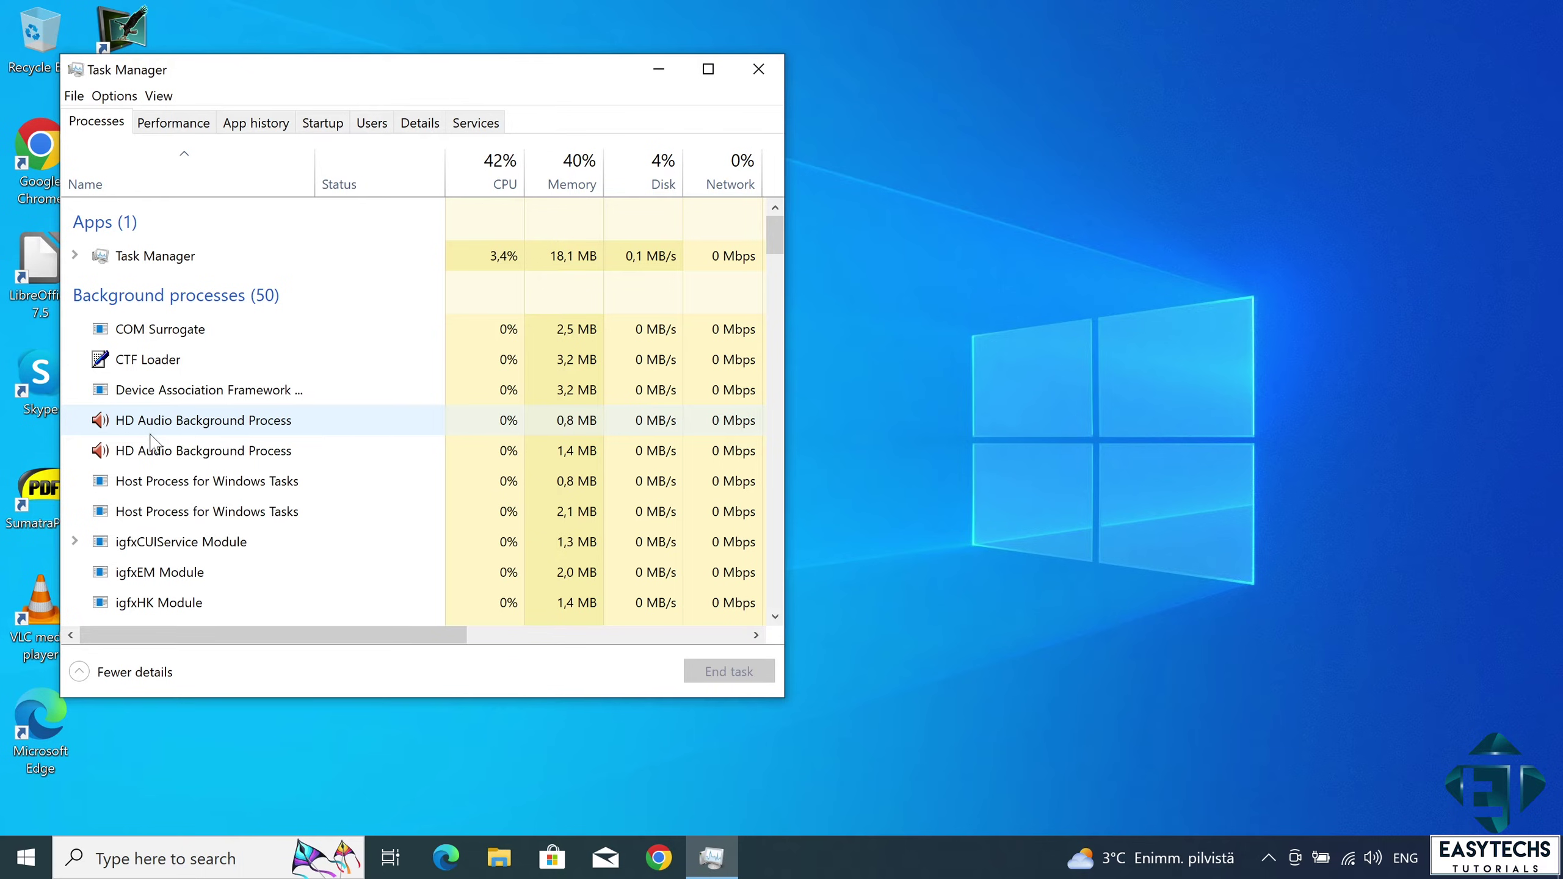
{"action": "left_click", "coordinate": [477, 127]}
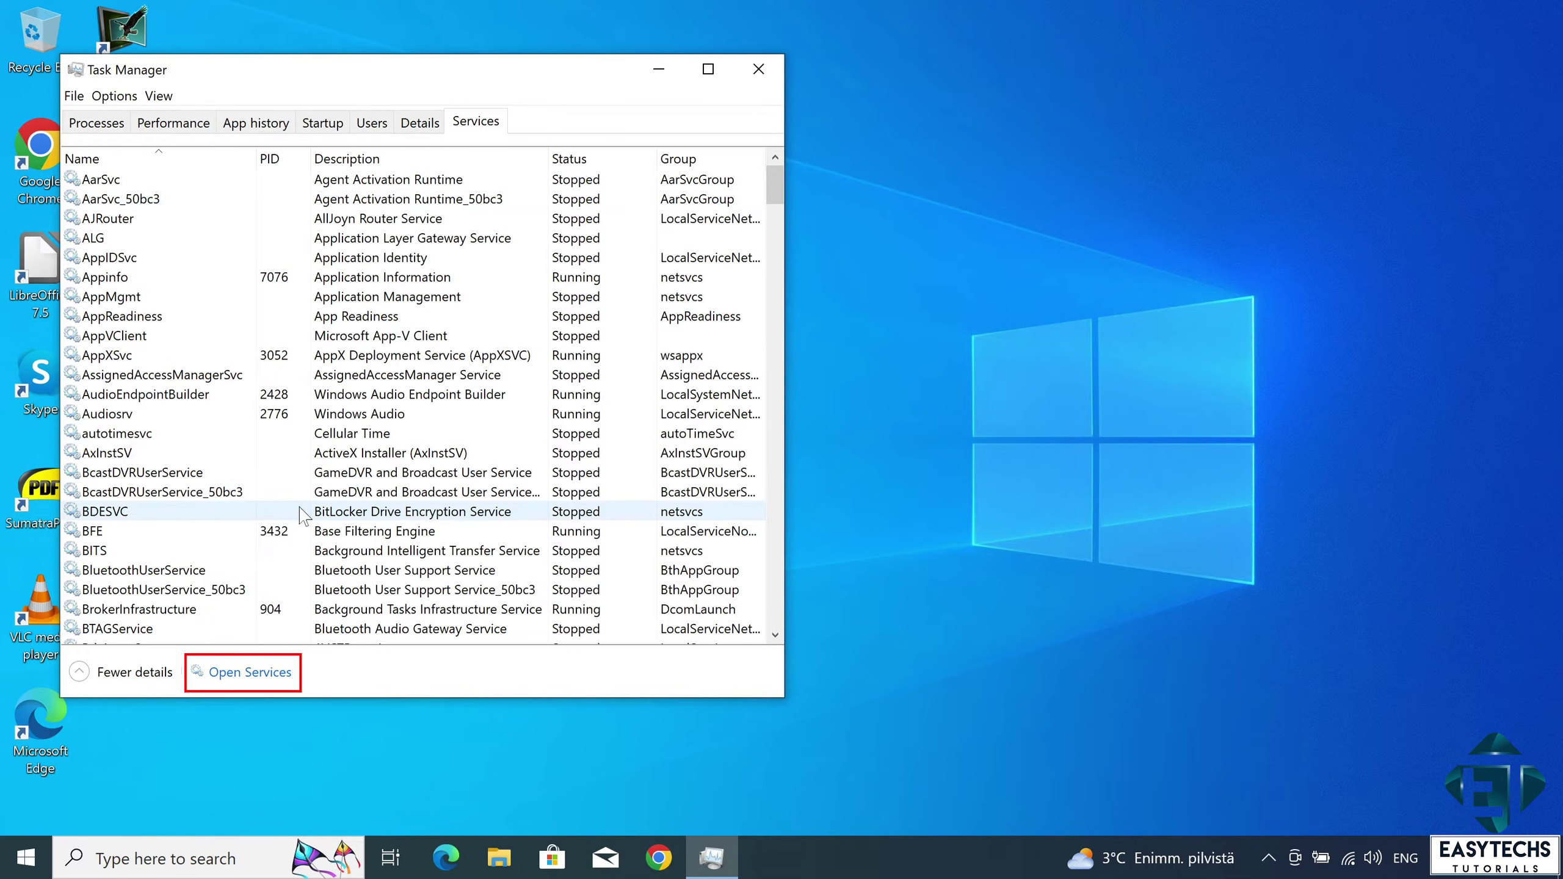
{"action": "left_click", "coordinate": [245, 673]}
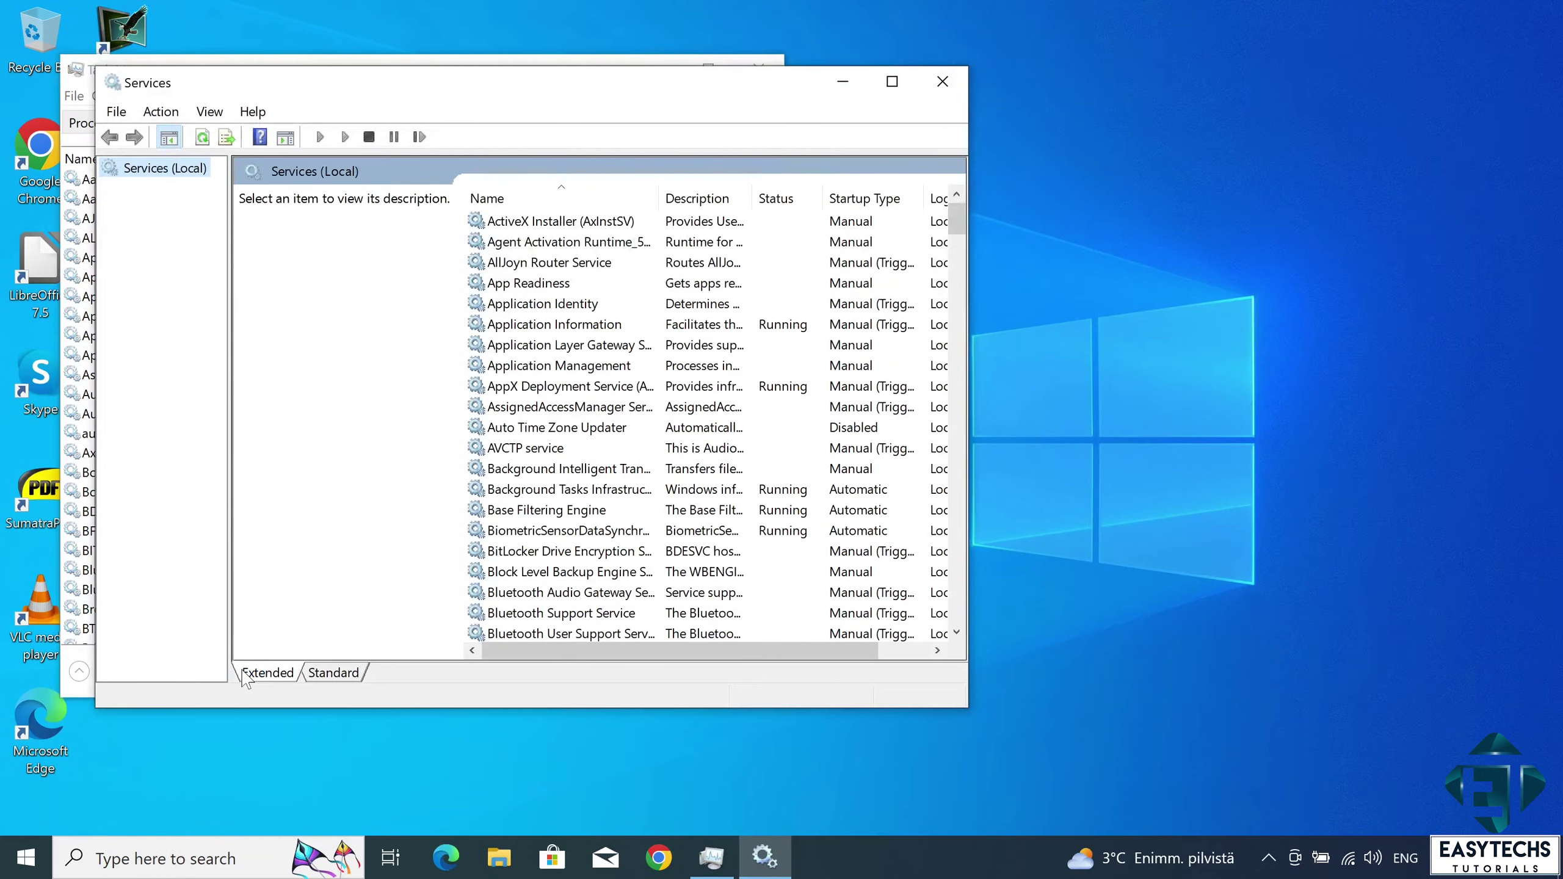
- Jump to the W entries in the services list and select Windows Update
{"action": "left_click", "coordinate": [608, 452]}
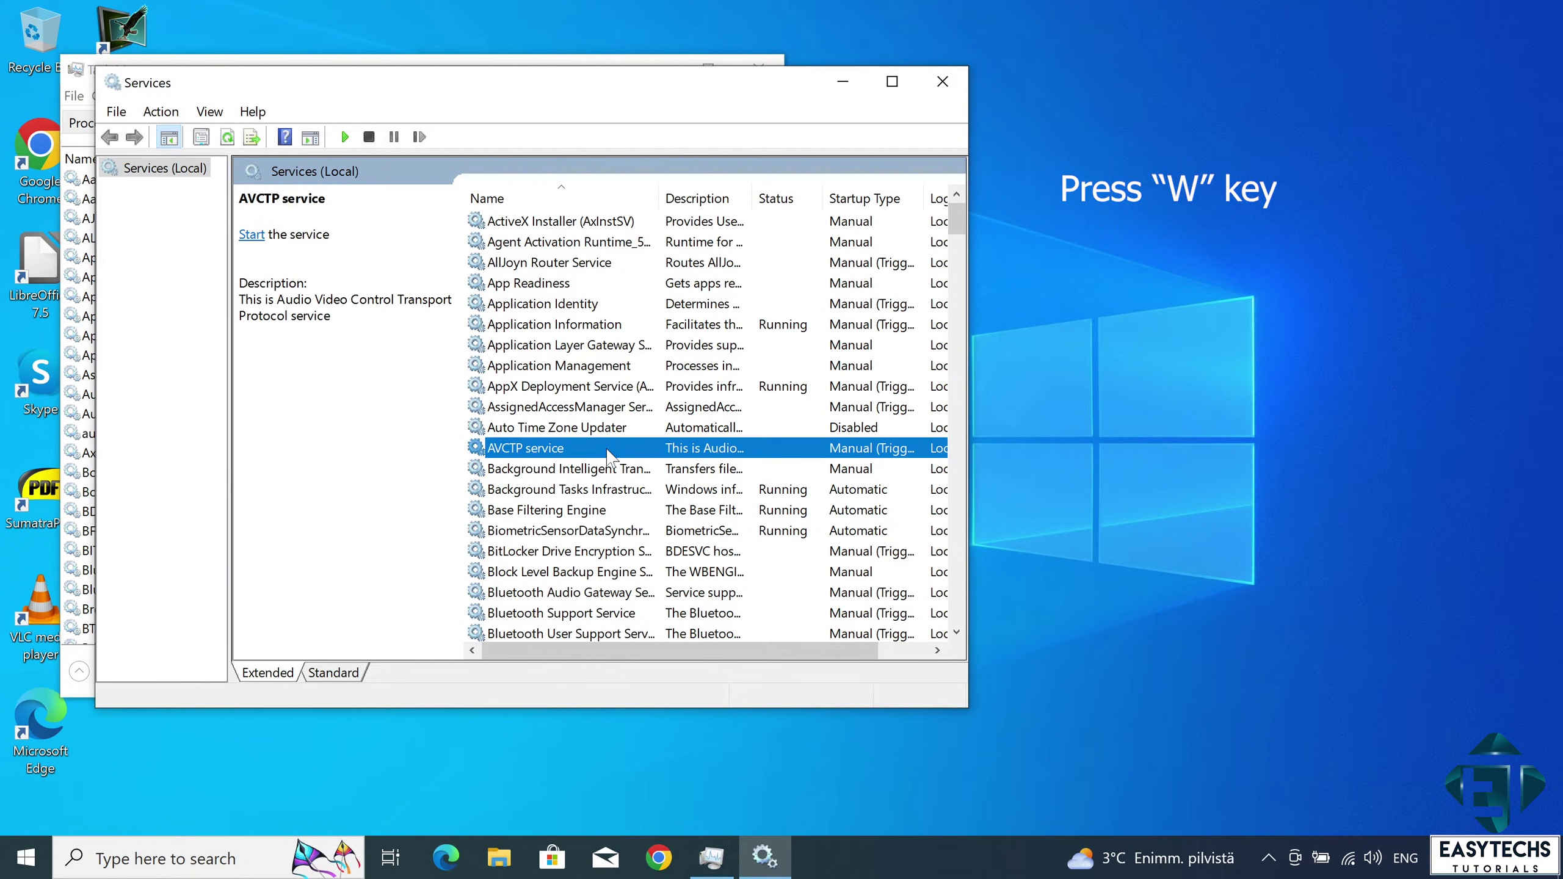
{"action": "key", "text": "w"}
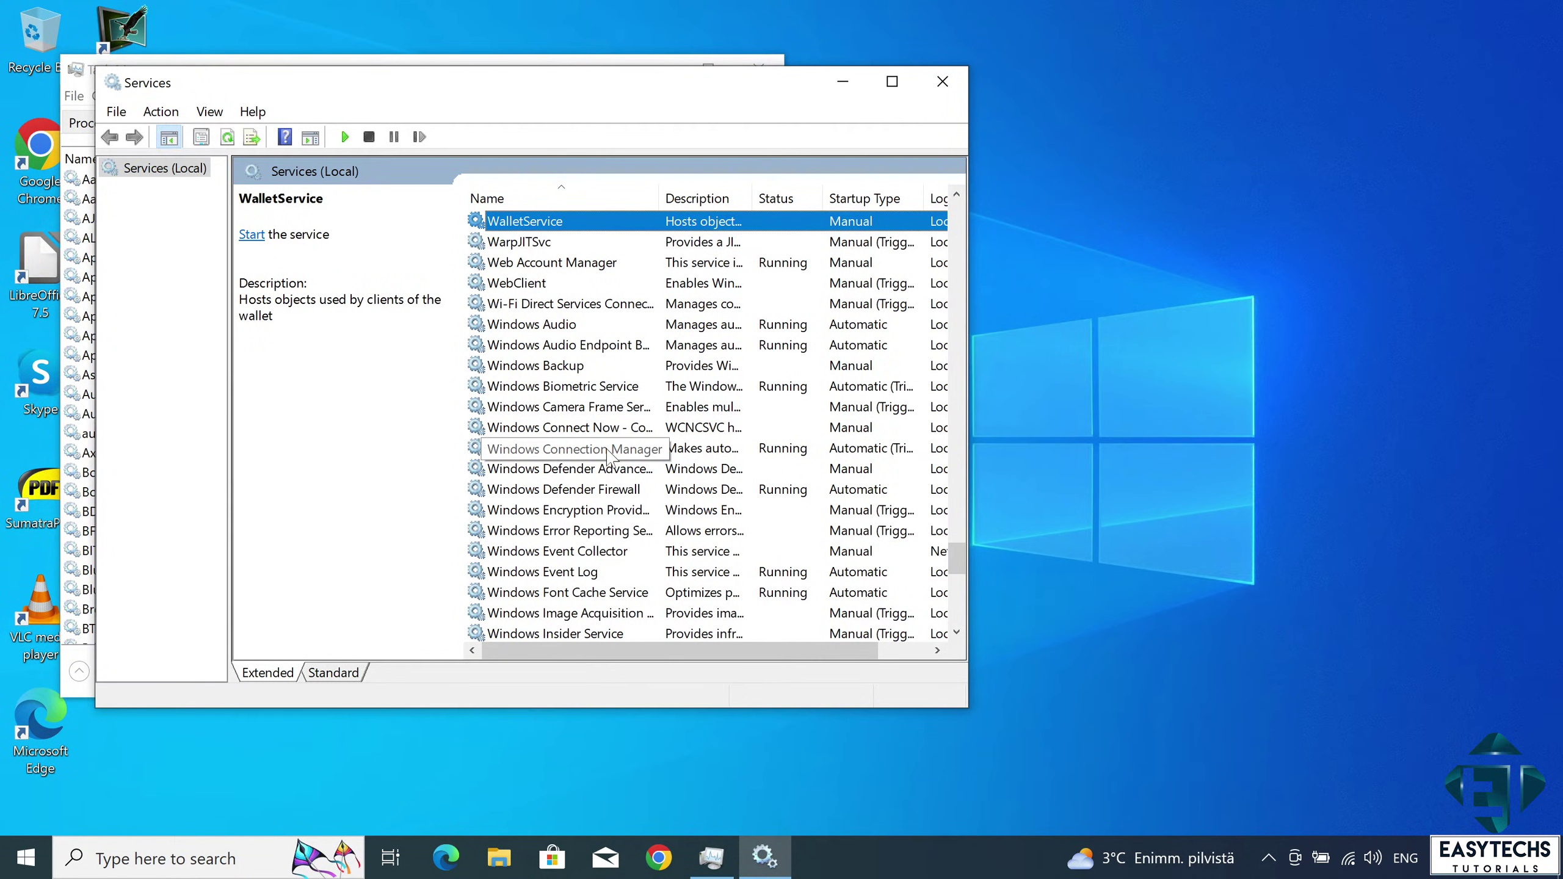
{"action": "scroll", "coordinate": [626, 375], "scroll_direction": "down", "scroll_amount": 1}
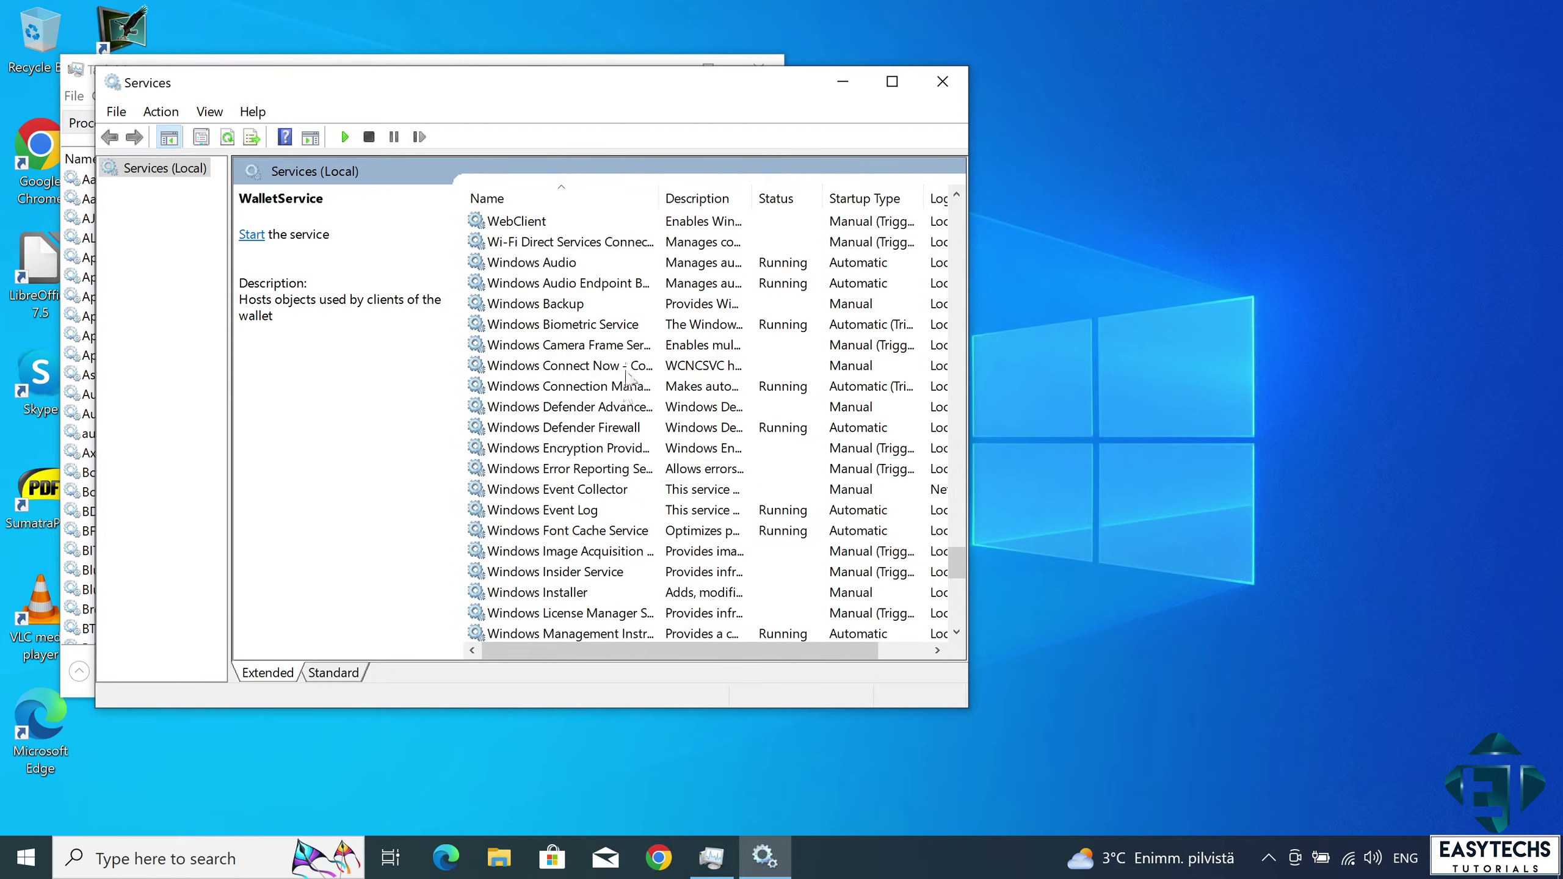
{"action": "scroll", "coordinate": [626, 377], "scroll_direction": "down", "scroll_amount": 1}
{"action": "scroll", "coordinate": [627, 377], "scroll_direction": "up", "scroll_amount": 2}
{"action": "scroll", "coordinate": [625, 374], "scroll_direction": "down", "scroll_amount": 7}
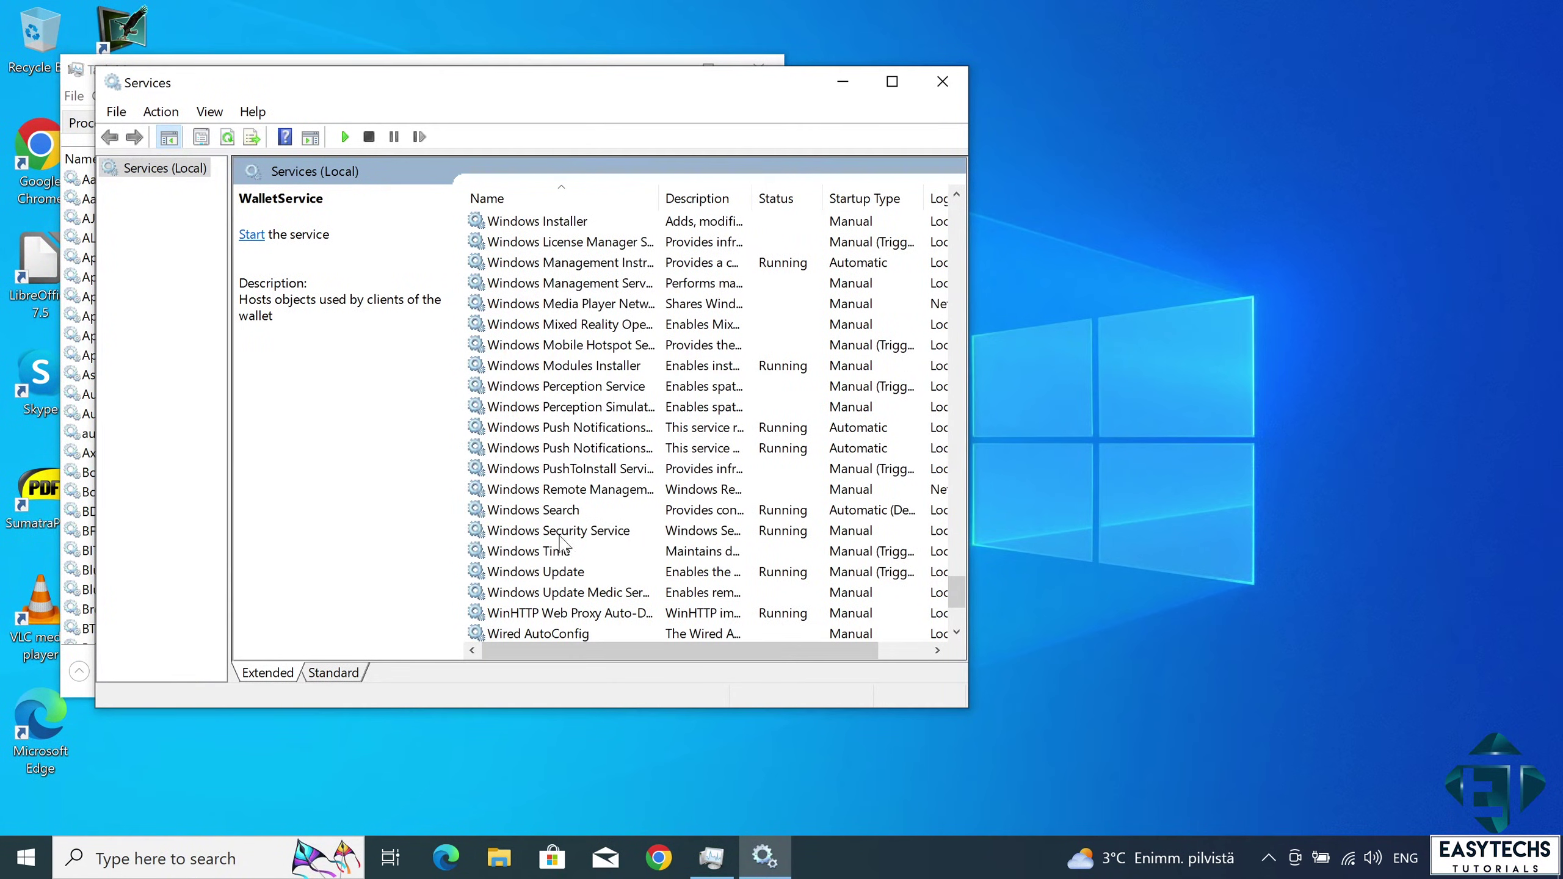
{"action": "left_click", "coordinate": [569, 576]}
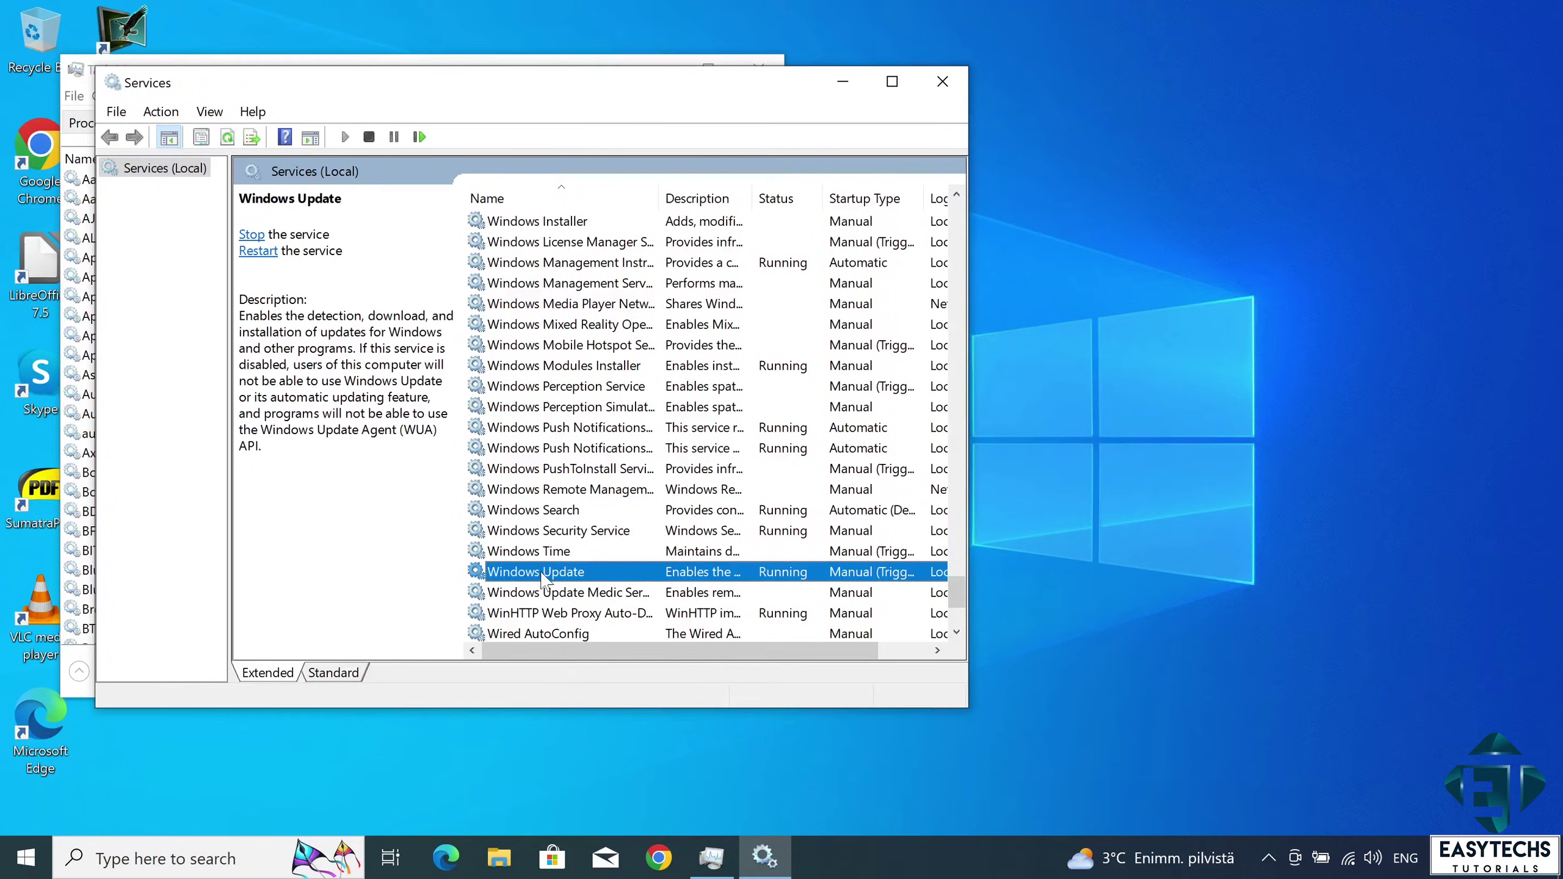
- Set the Windows Update service's startup type to Disabled, apply it, and close its properties
{"action": "double_click", "coordinate": [594, 577]}
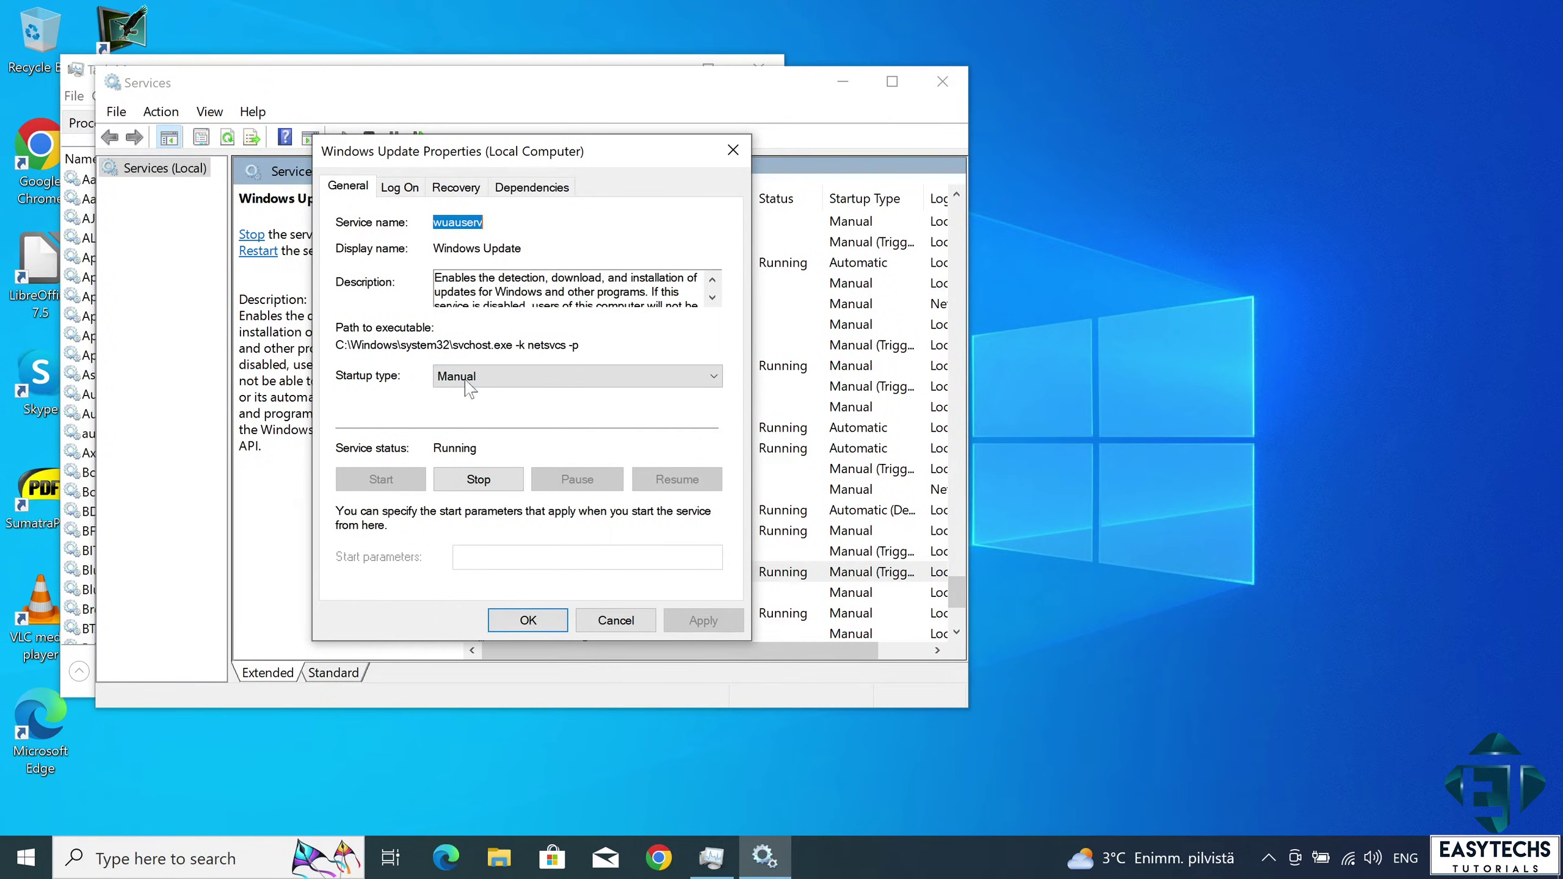
{"action": "left_click", "coordinate": [498, 386]}
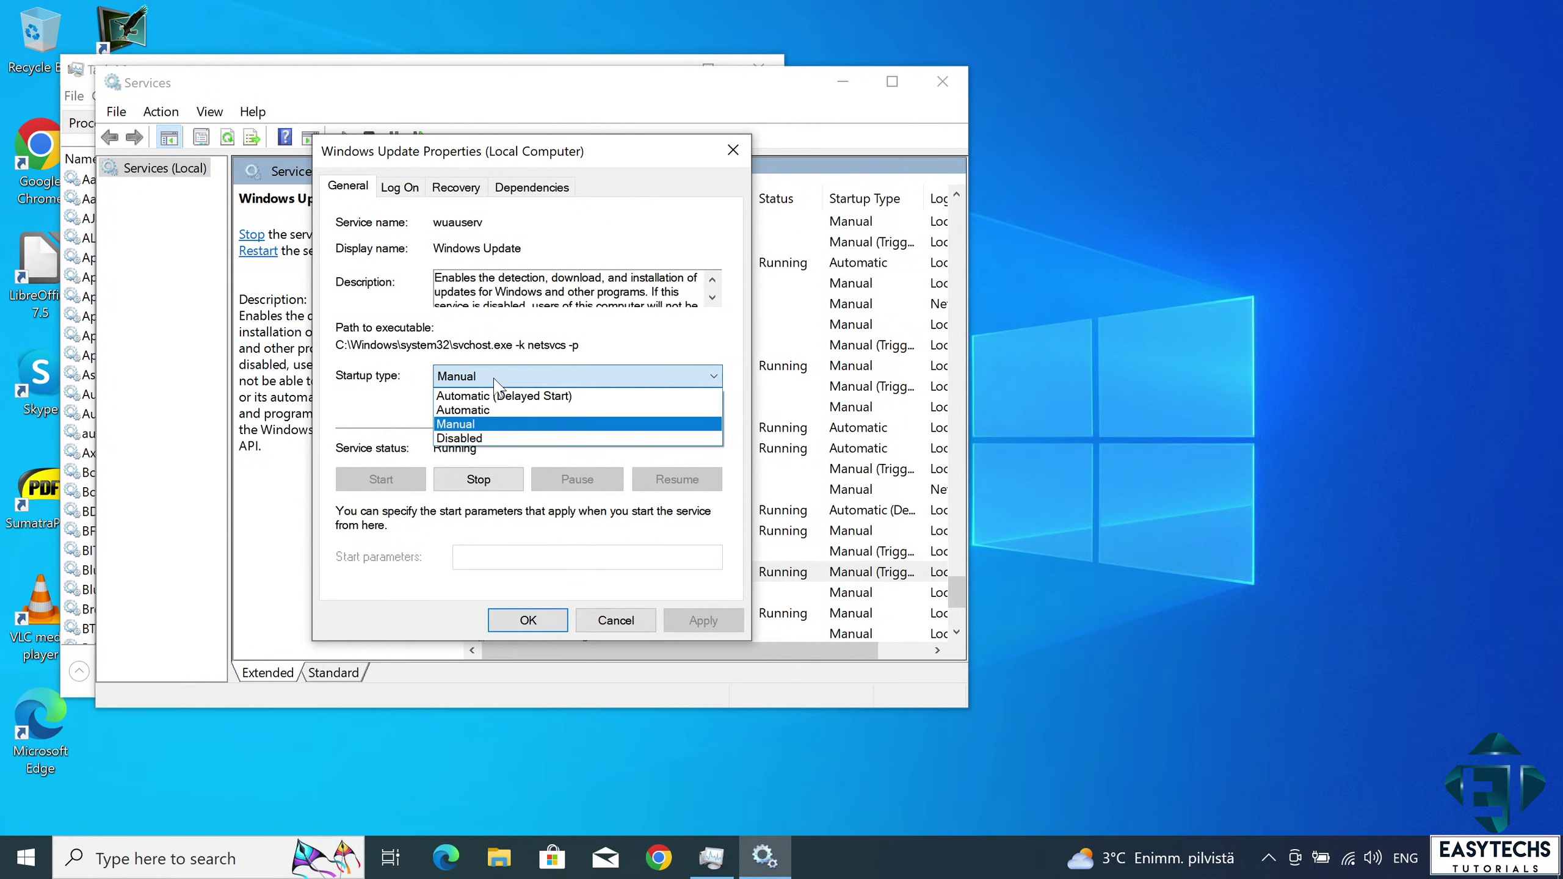
{"action": "left_click", "coordinate": [493, 438]}
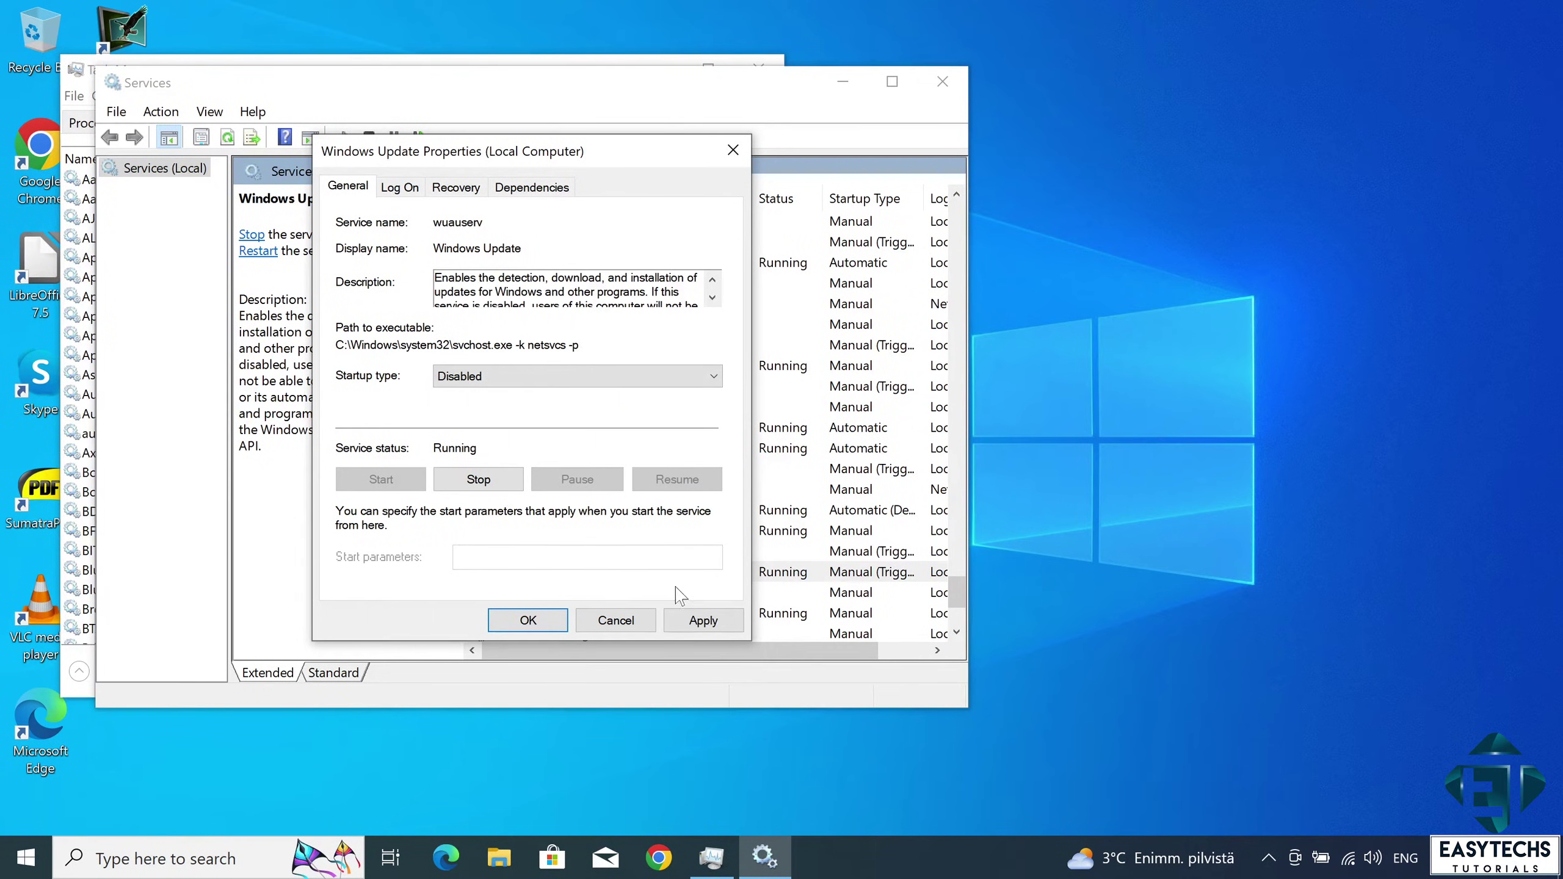
{"action": "left_click", "coordinate": [705, 622]}
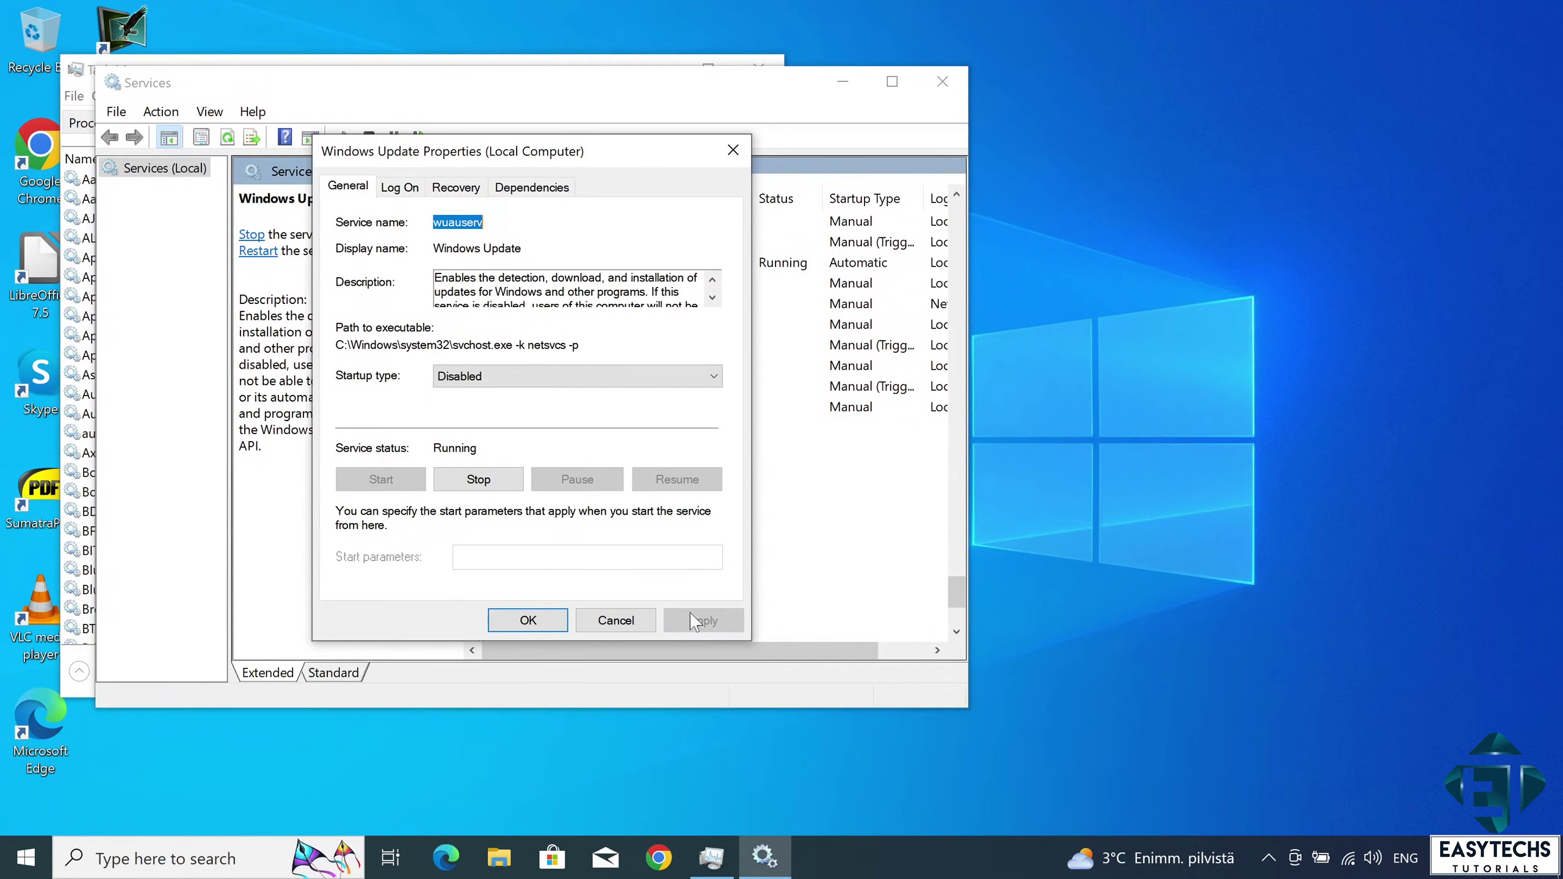
{"action": "left_click", "coordinate": [545, 621]}
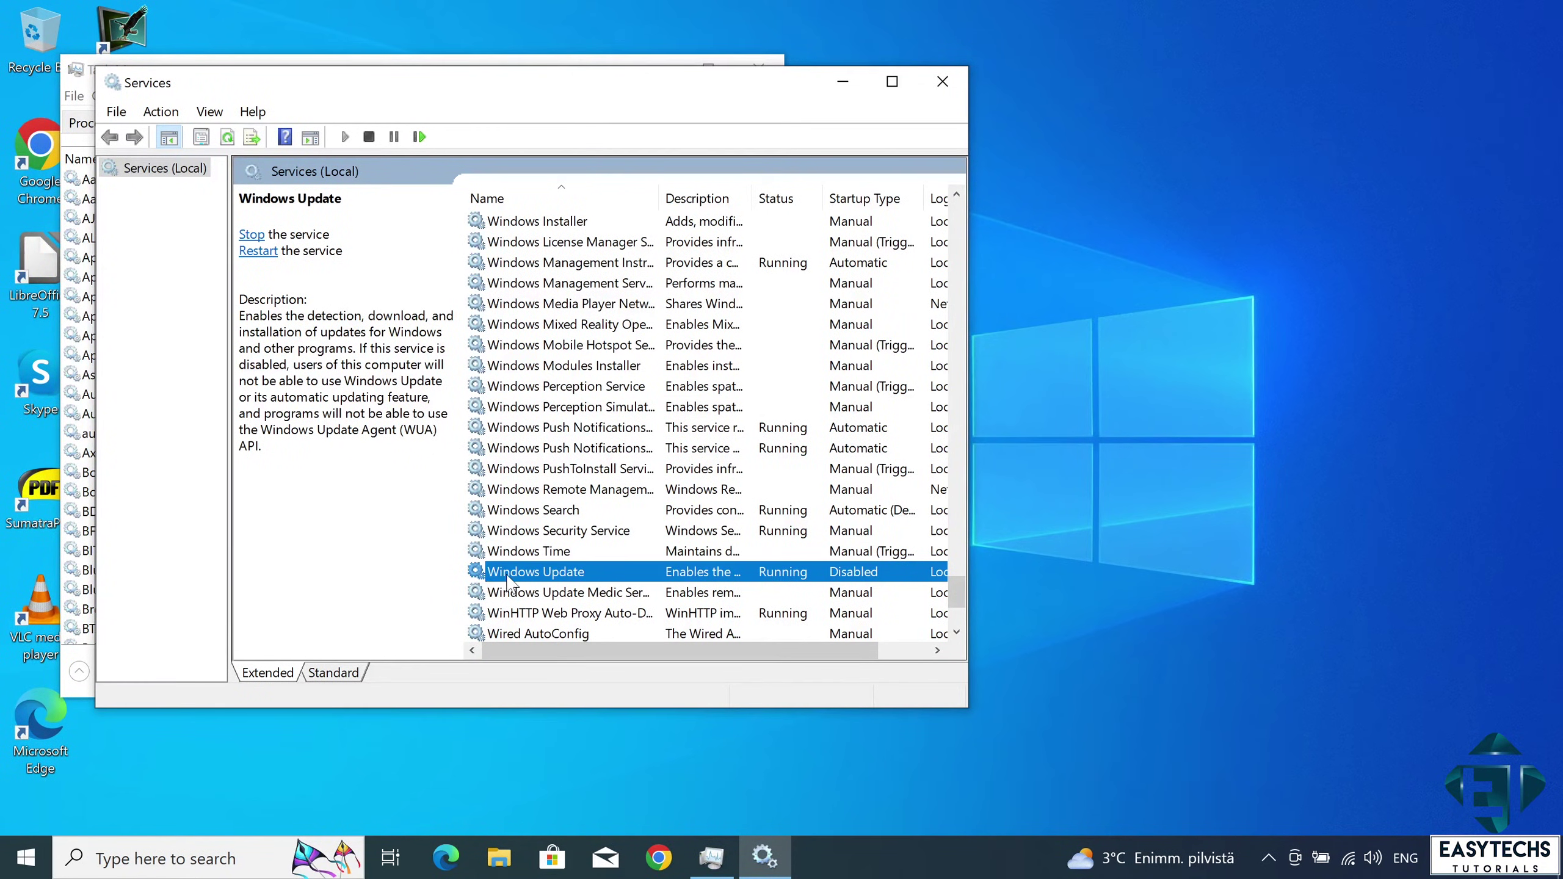
- Return Windows Update's startup type to Manual, apply it, and close the Services console
{"action": "double_click", "coordinate": [508, 573]}
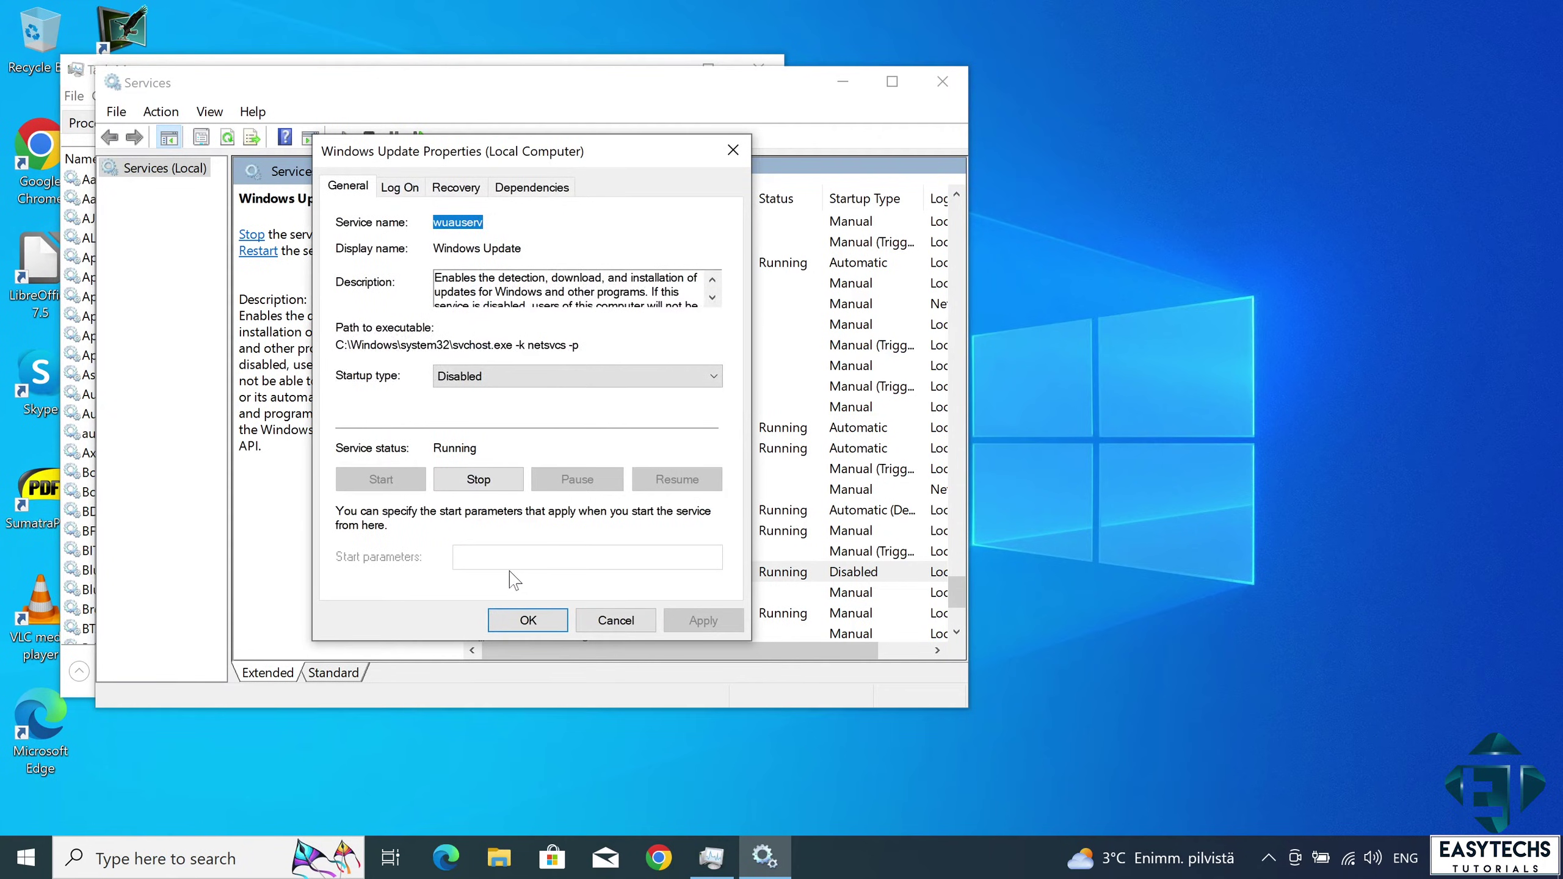
{"action": "left_click", "coordinate": [461, 377]}
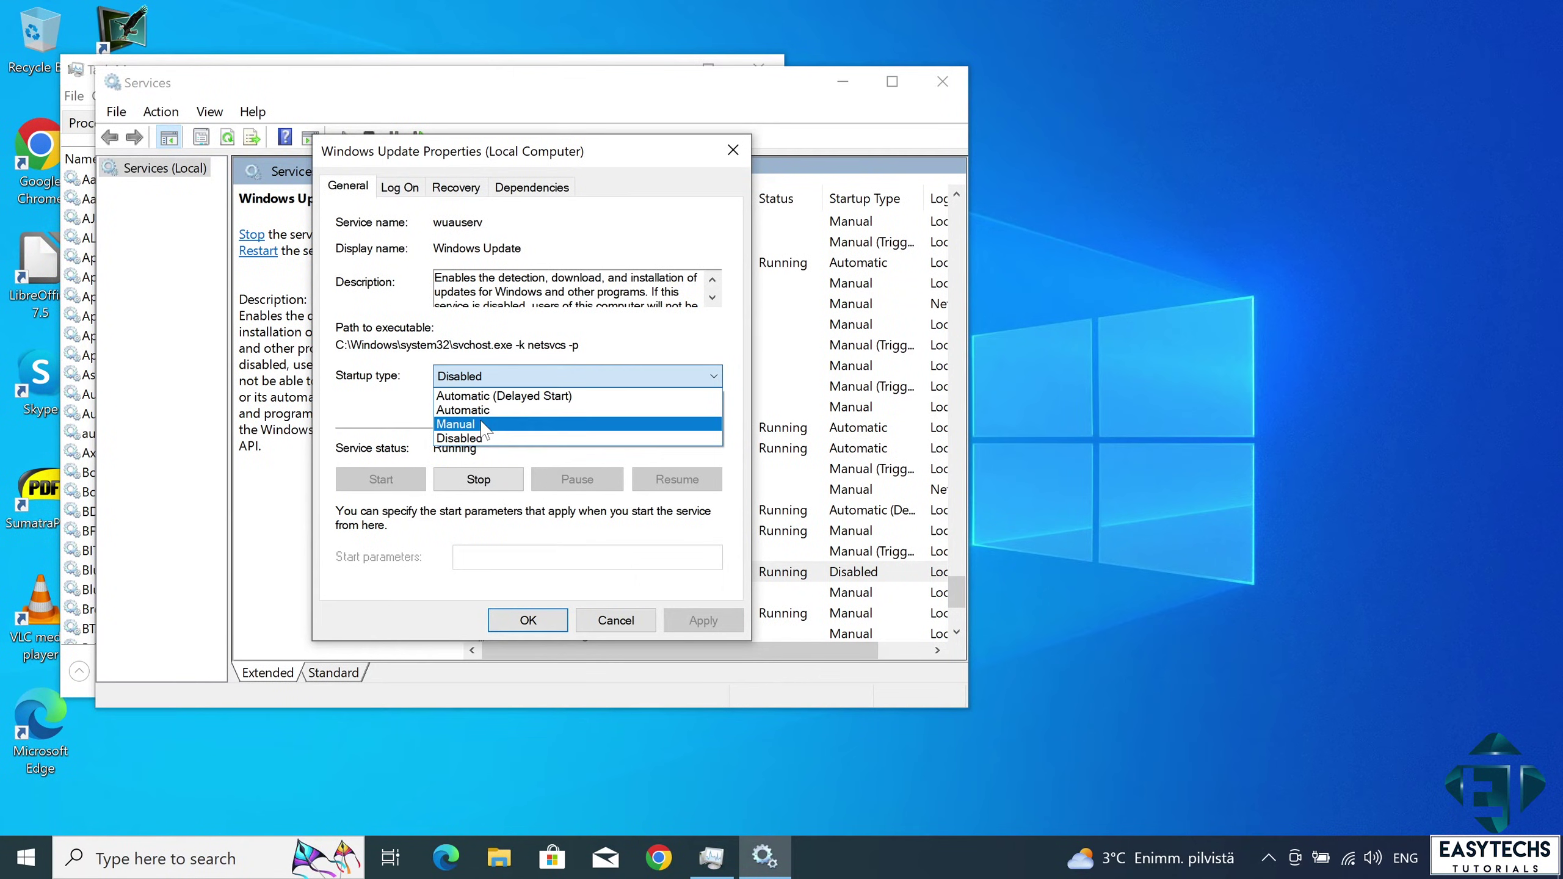
{"action": "left_click", "coordinate": [483, 425]}
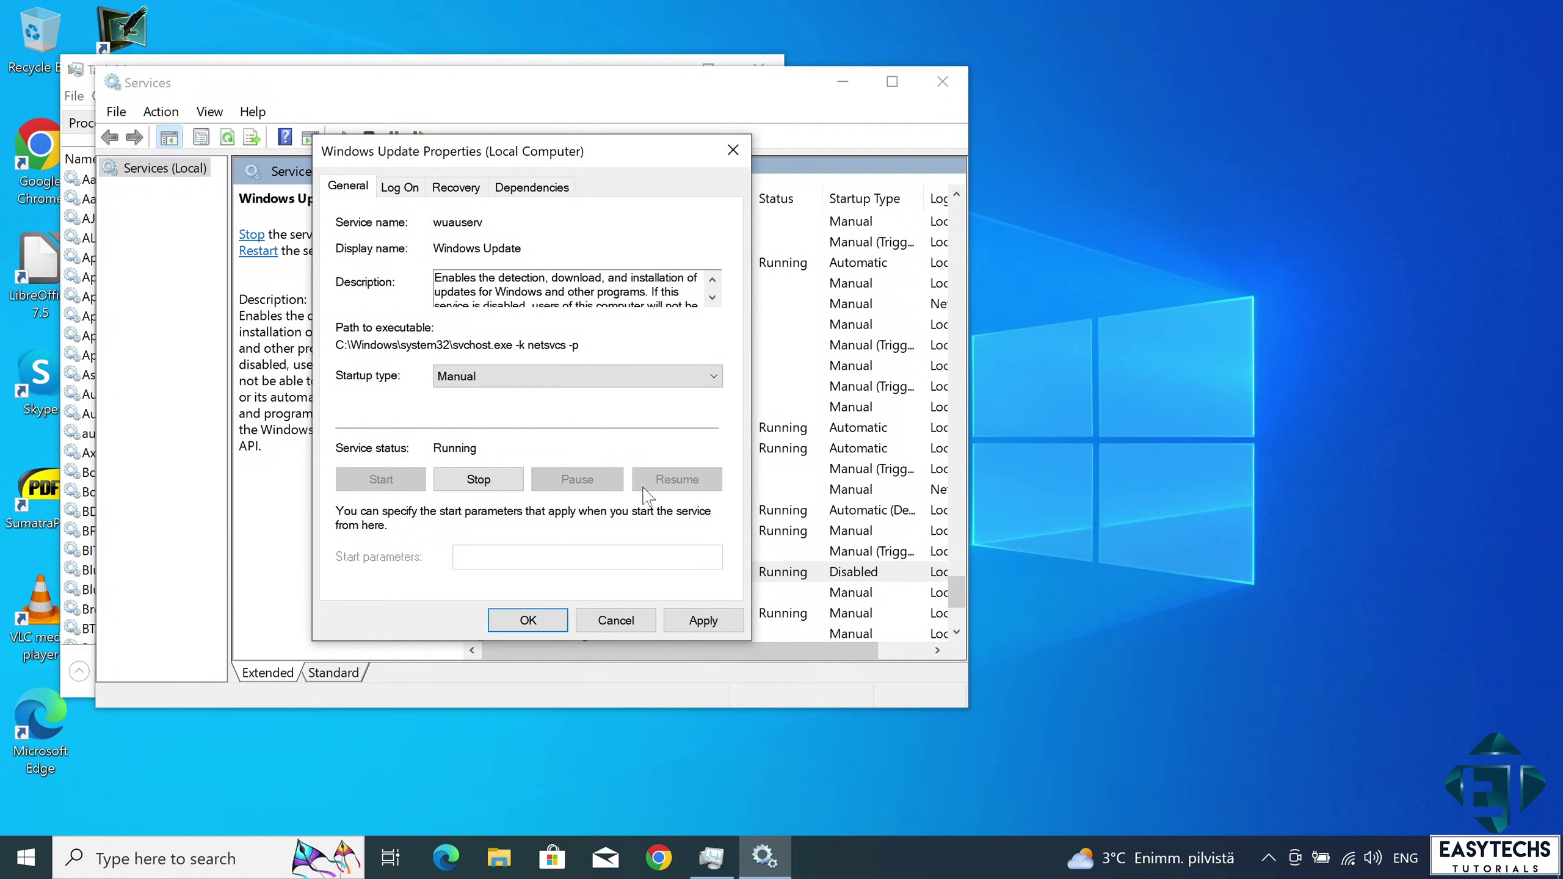
{"action": "left_click", "coordinate": [704, 621]}
{"action": "left_click", "coordinate": [528, 620]}
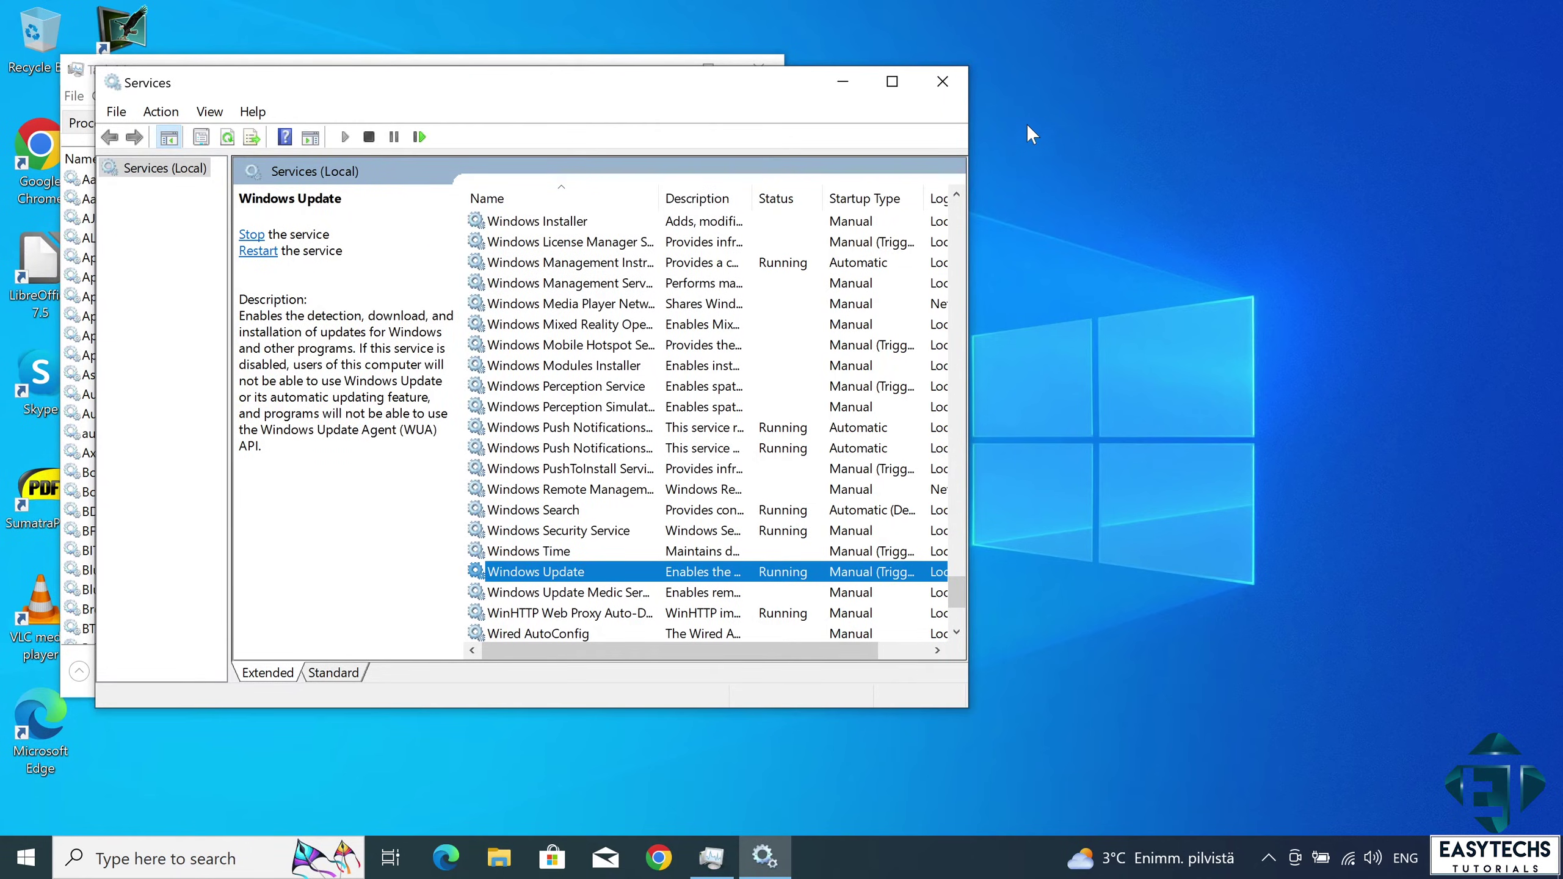
{"action": "left_click", "coordinate": [940, 87]}
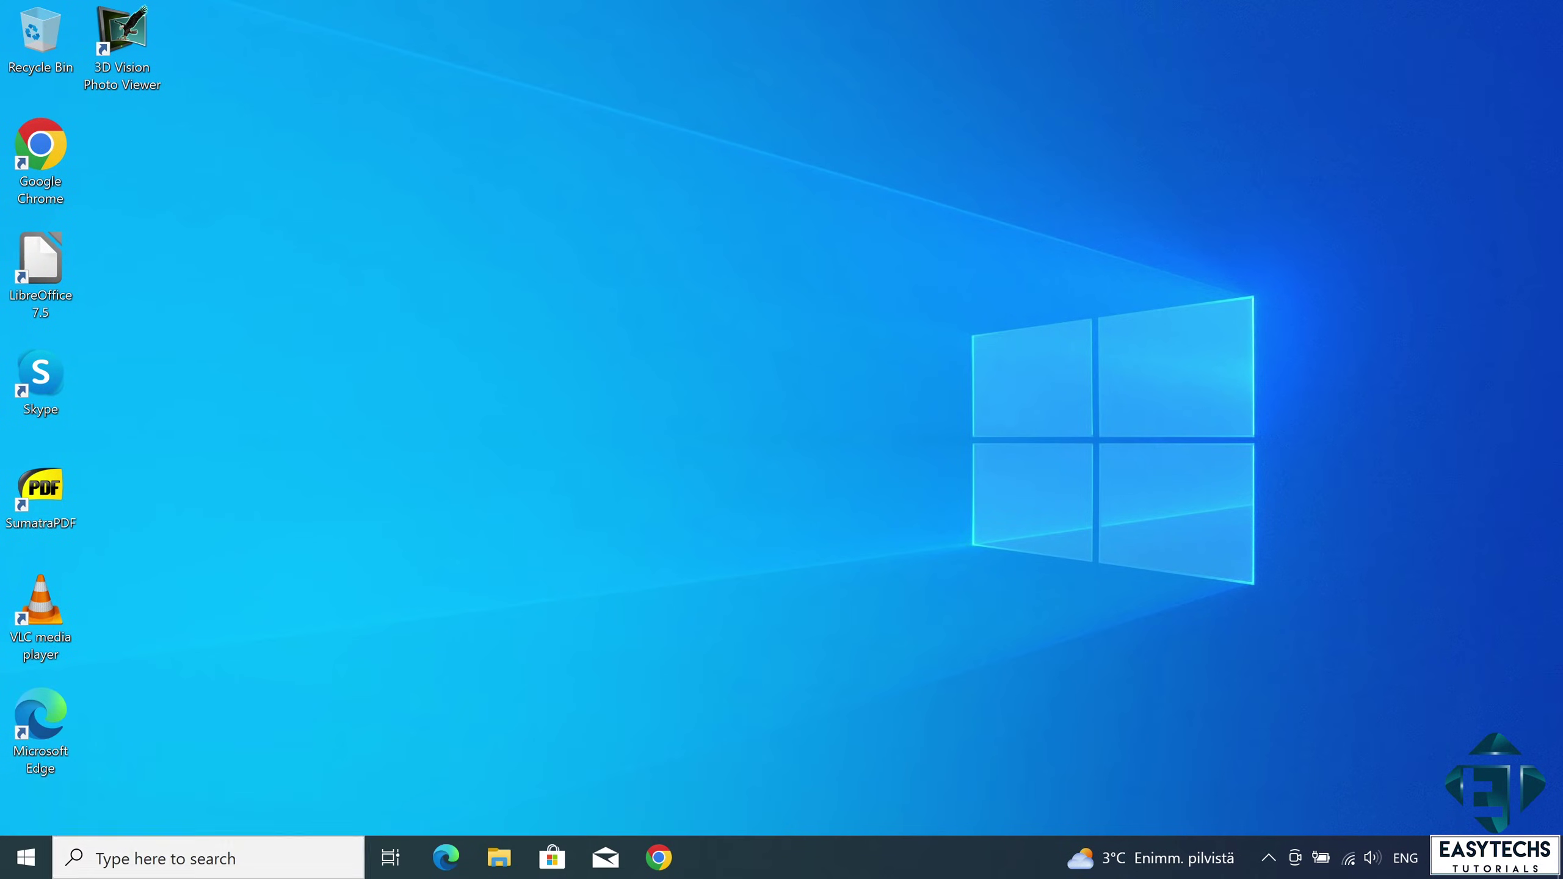
- Search 'registry' from the taskbar and launch Registry Editor from the results
{"action": "left_click", "coordinate": [230, 862]}
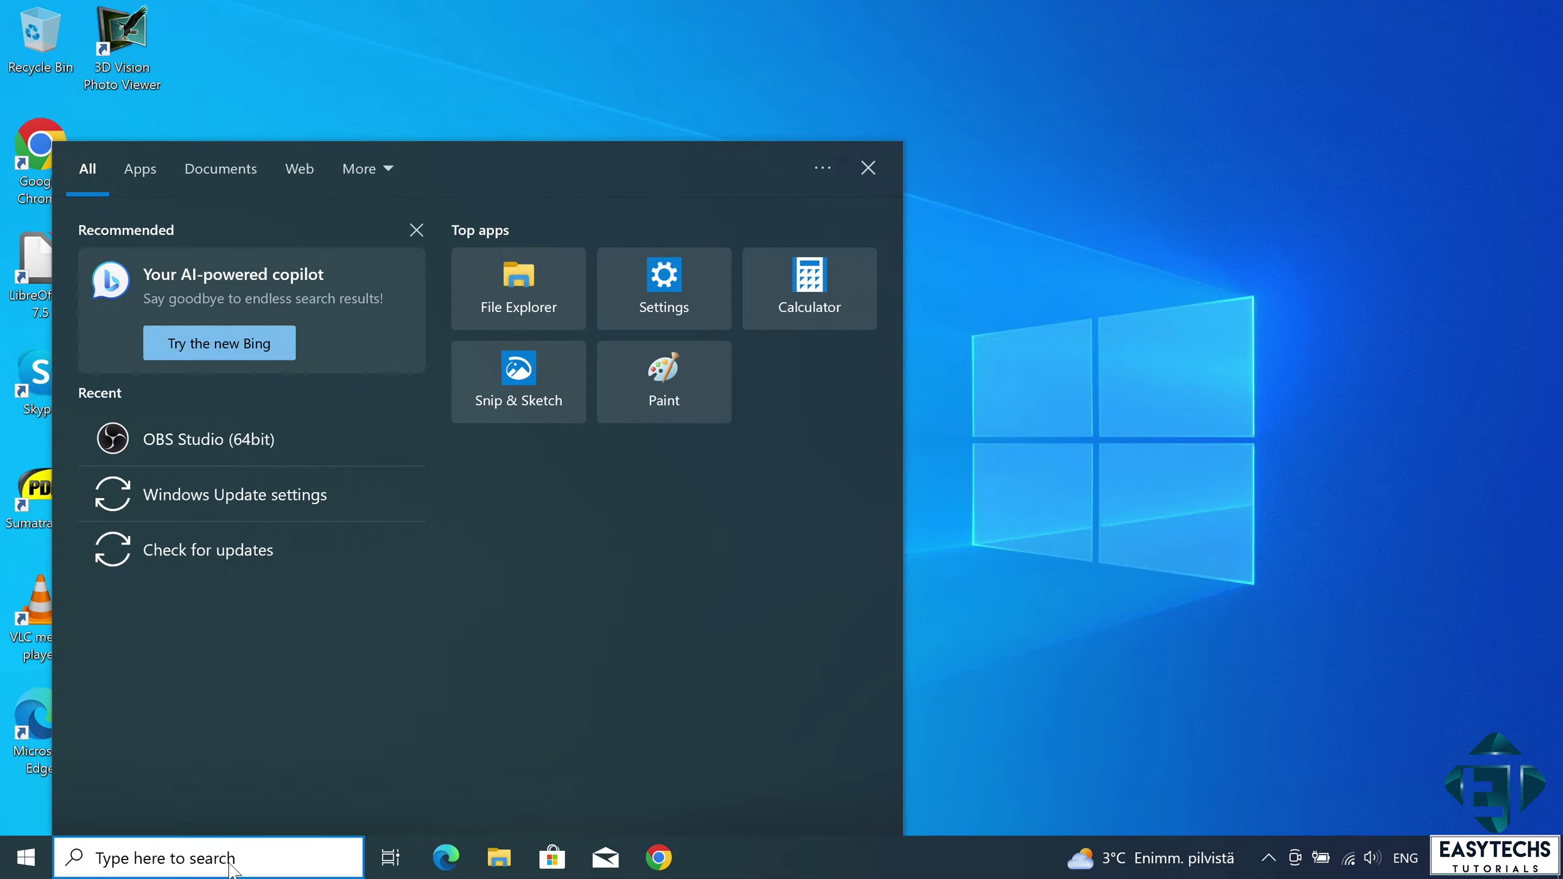
{"action": "type", "text": "registry"}
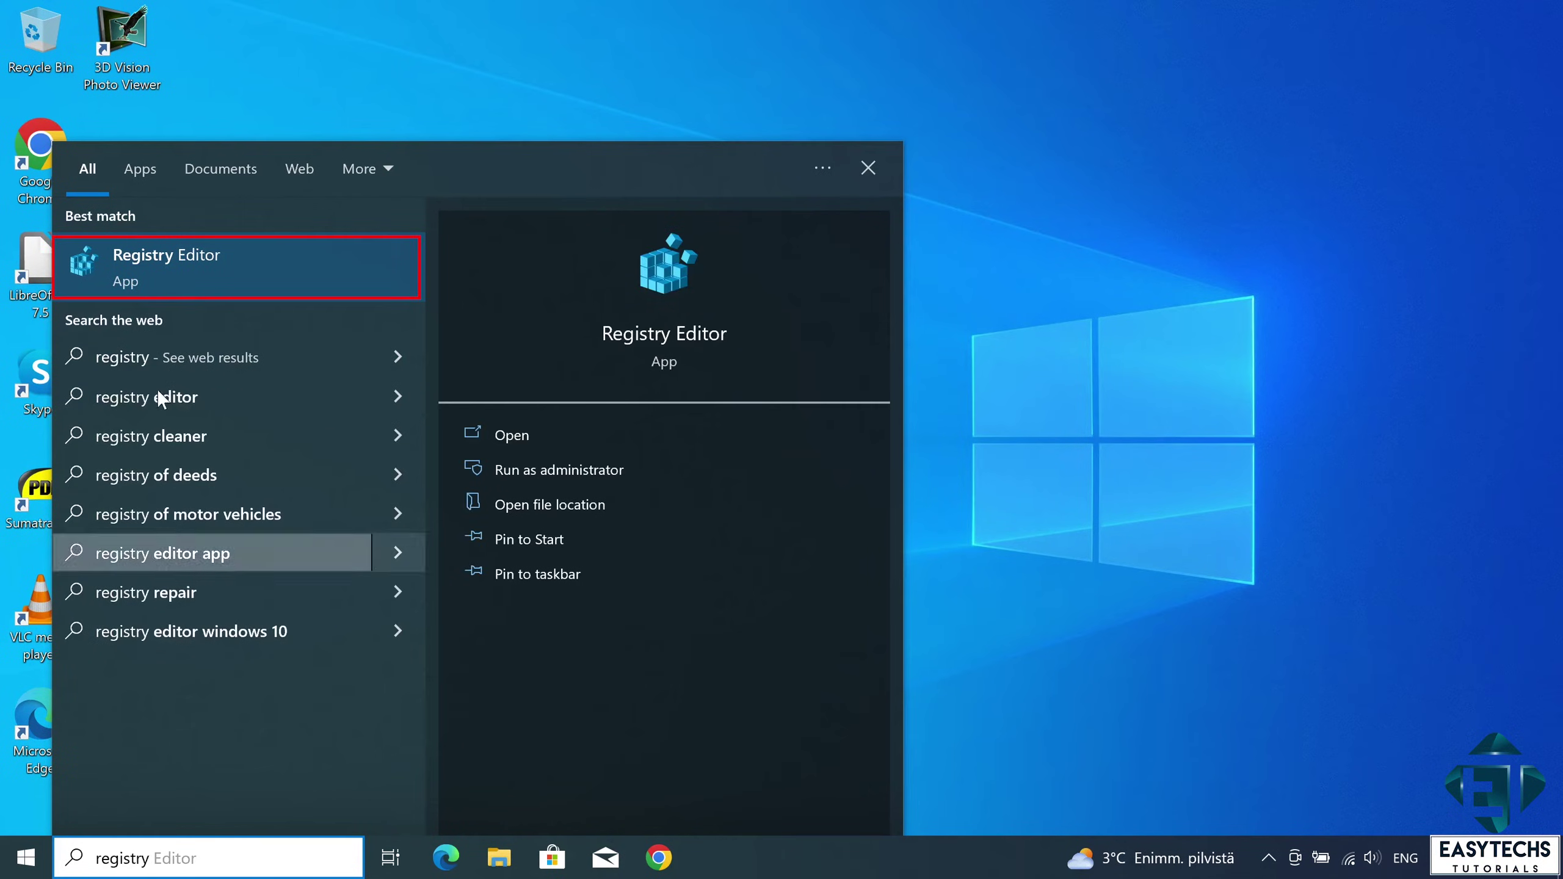
{"action": "left_click", "coordinate": [178, 269]}
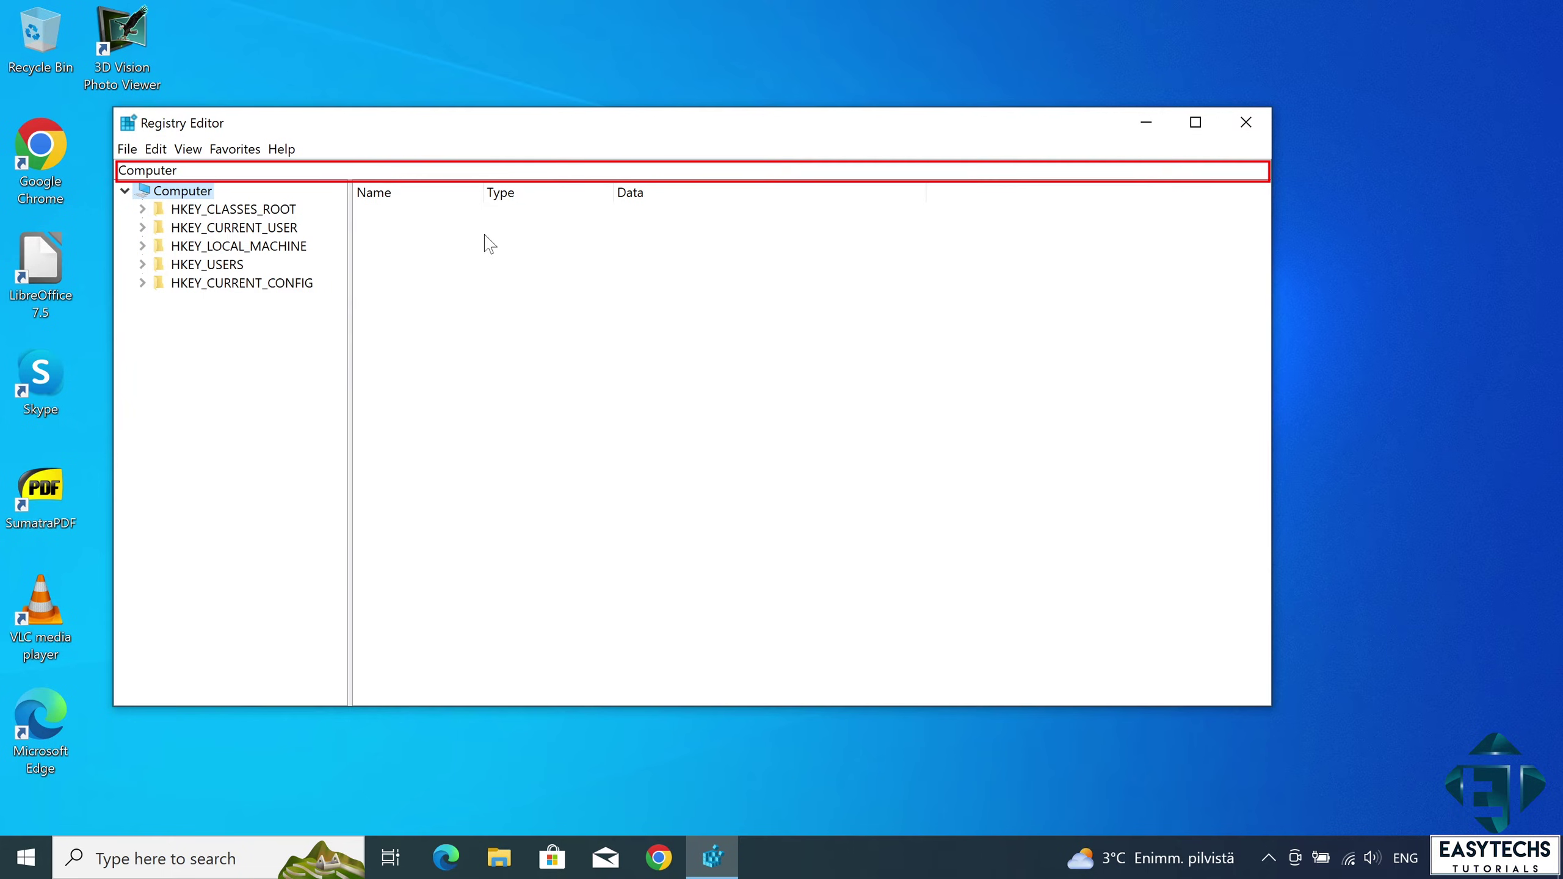
- Navigate the address bar to HKEY_LOCAL_MACHINE\SOFTWARE using autocomplete suggestions
{"action": "left_click", "coordinate": [177, 170]}
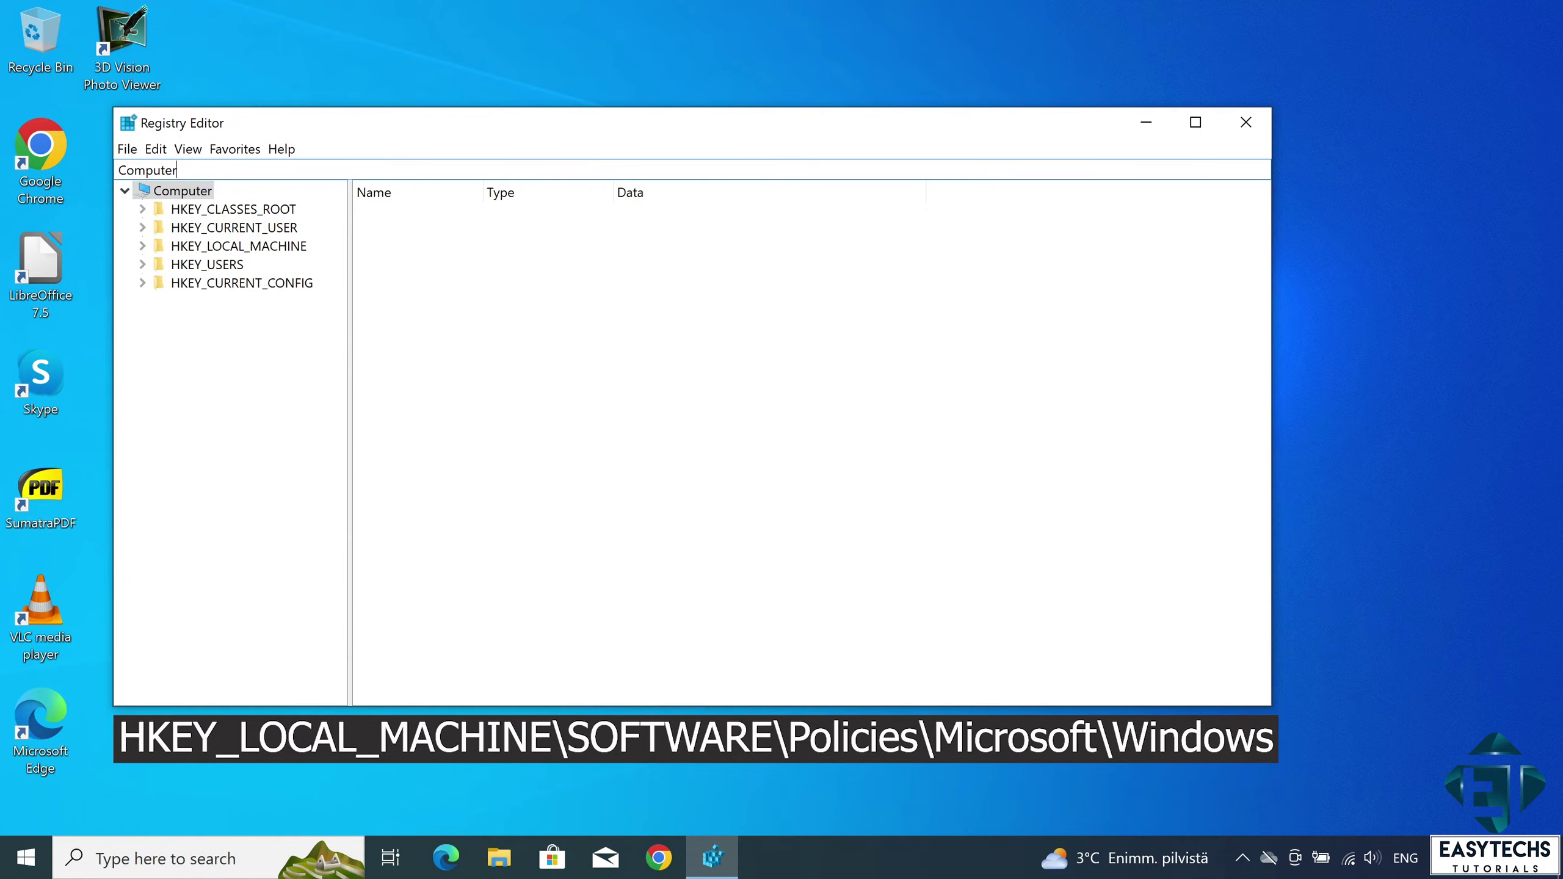
{"action": "key", "text": "Tab"}
{"action": "left_click", "coordinate": [549, 169]}
{"action": "type", "text": "\\"}
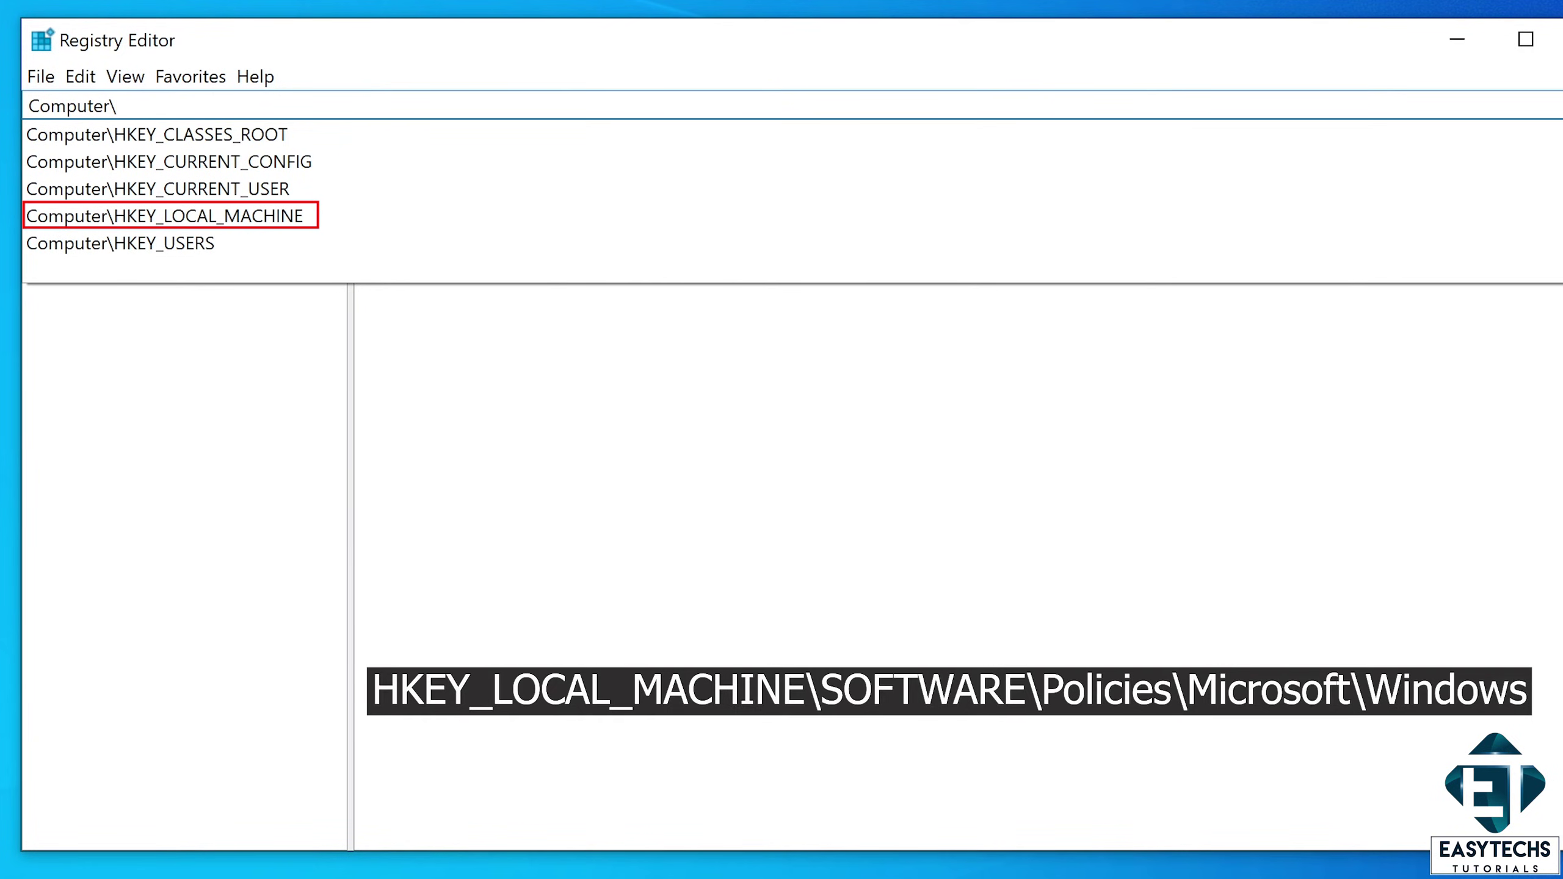
{"action": "left_click", "coordinate": [251, 222]}
{"action": "key", "text": "Return"}
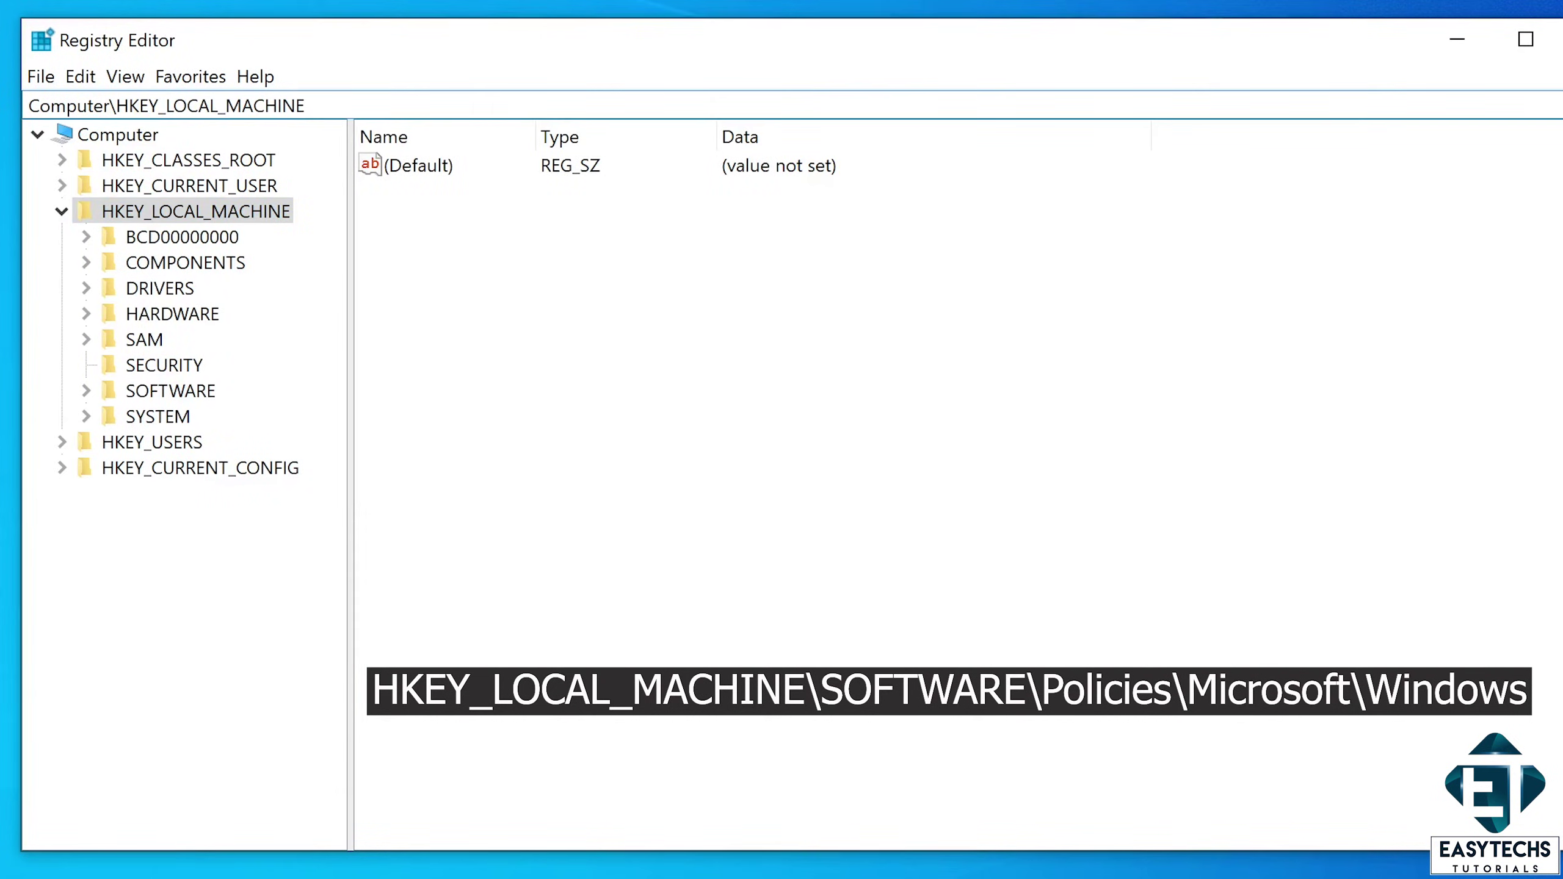
{"action": "type", "text": "\\"}
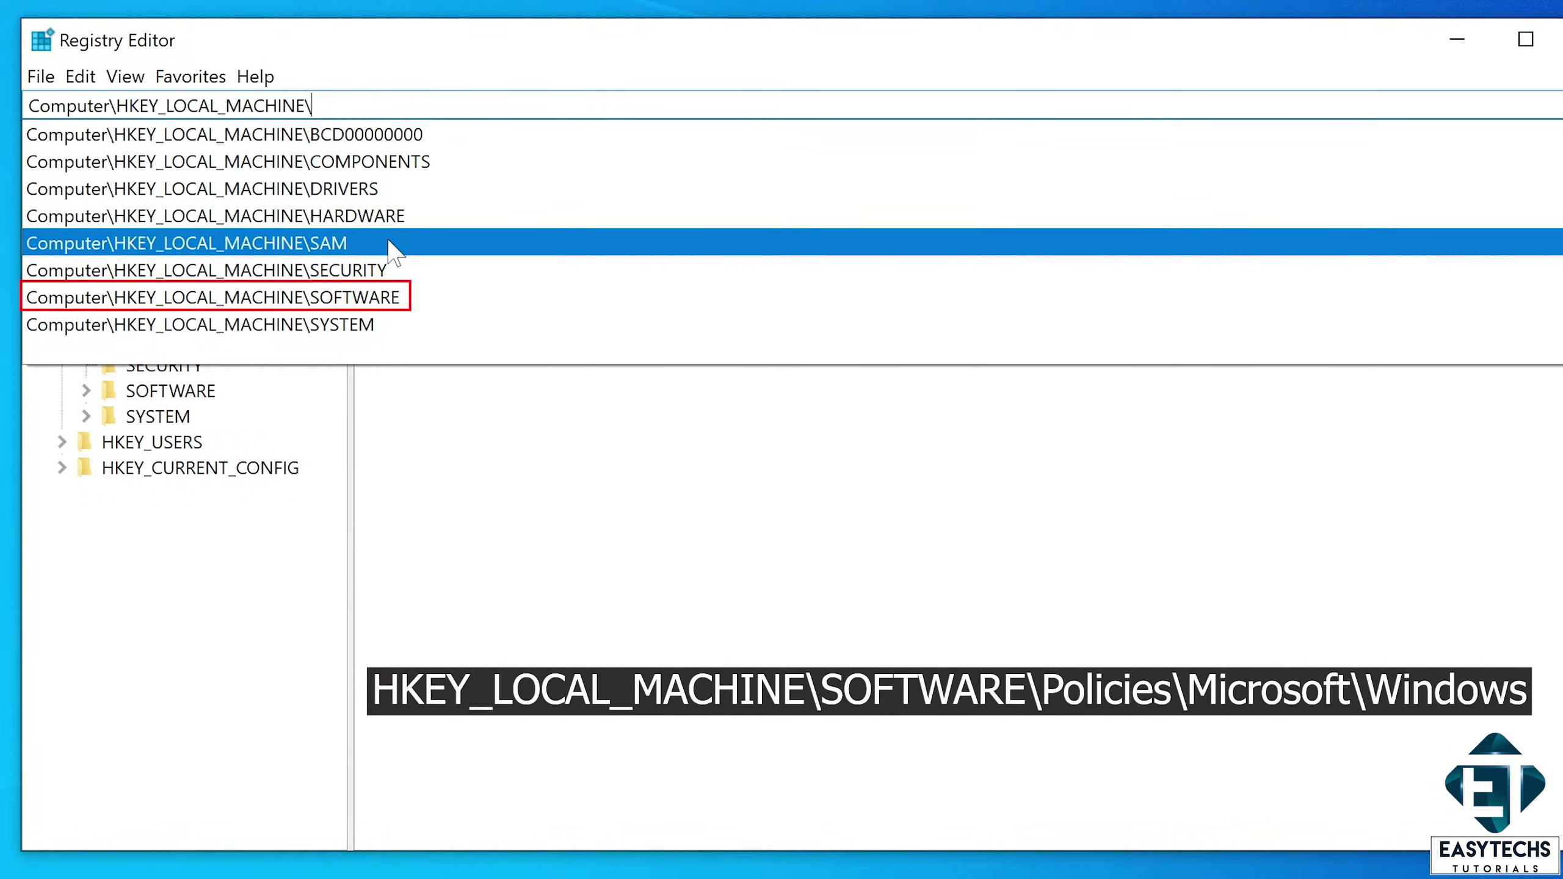
{"action": "left_click", "coordinate": [377, 299]}
- Continue the path through Policies\Microsoft to the Windows key
{"action": "left_click", "coordinate": [403, 105]}
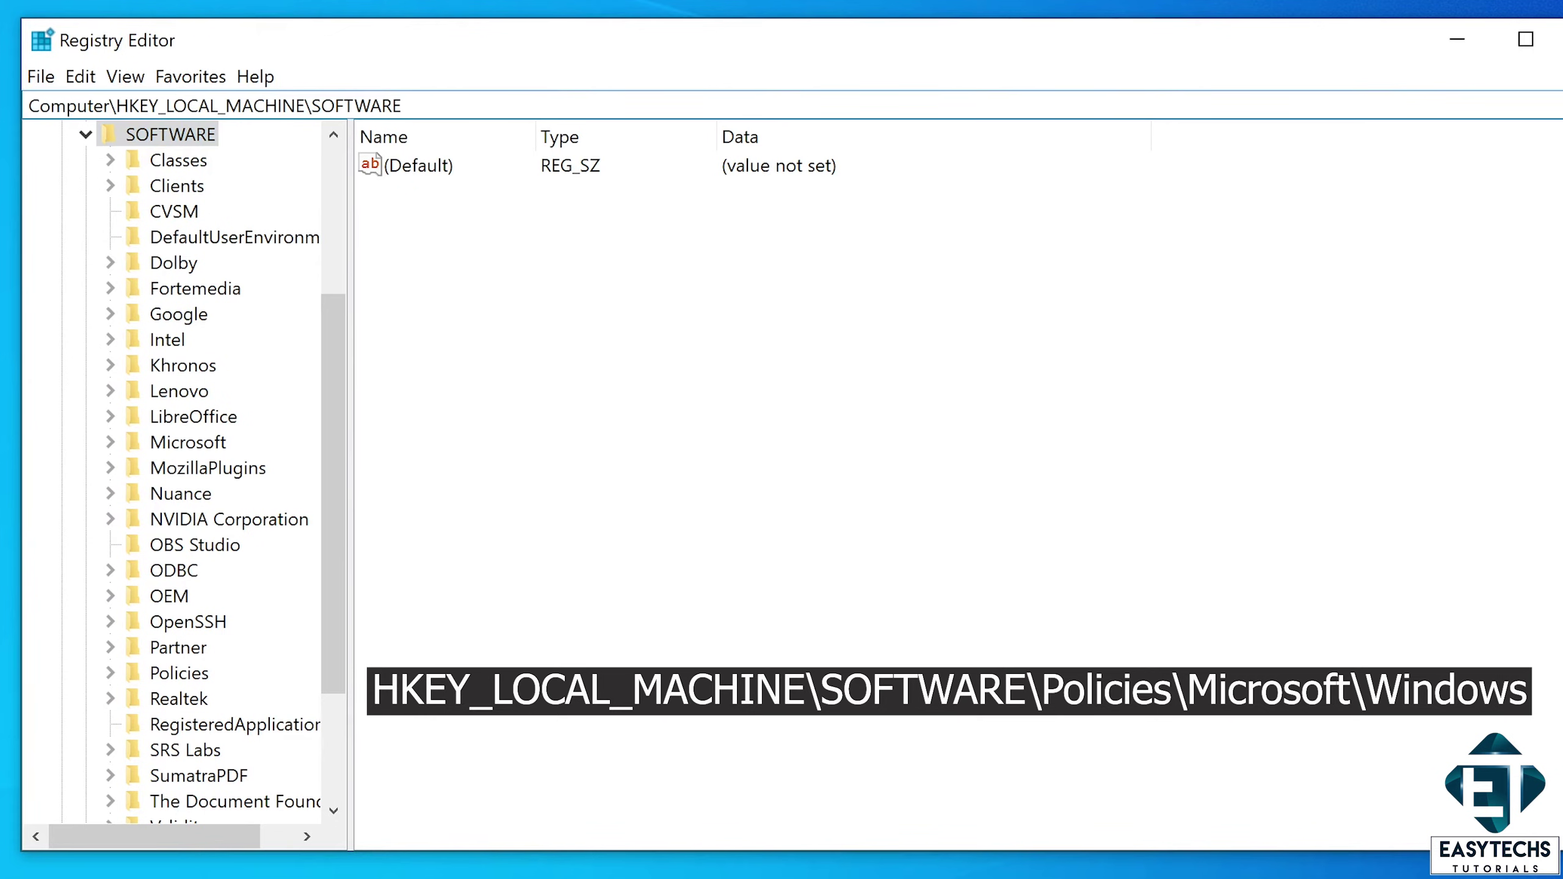
{"action": "type", "text": "\\"}
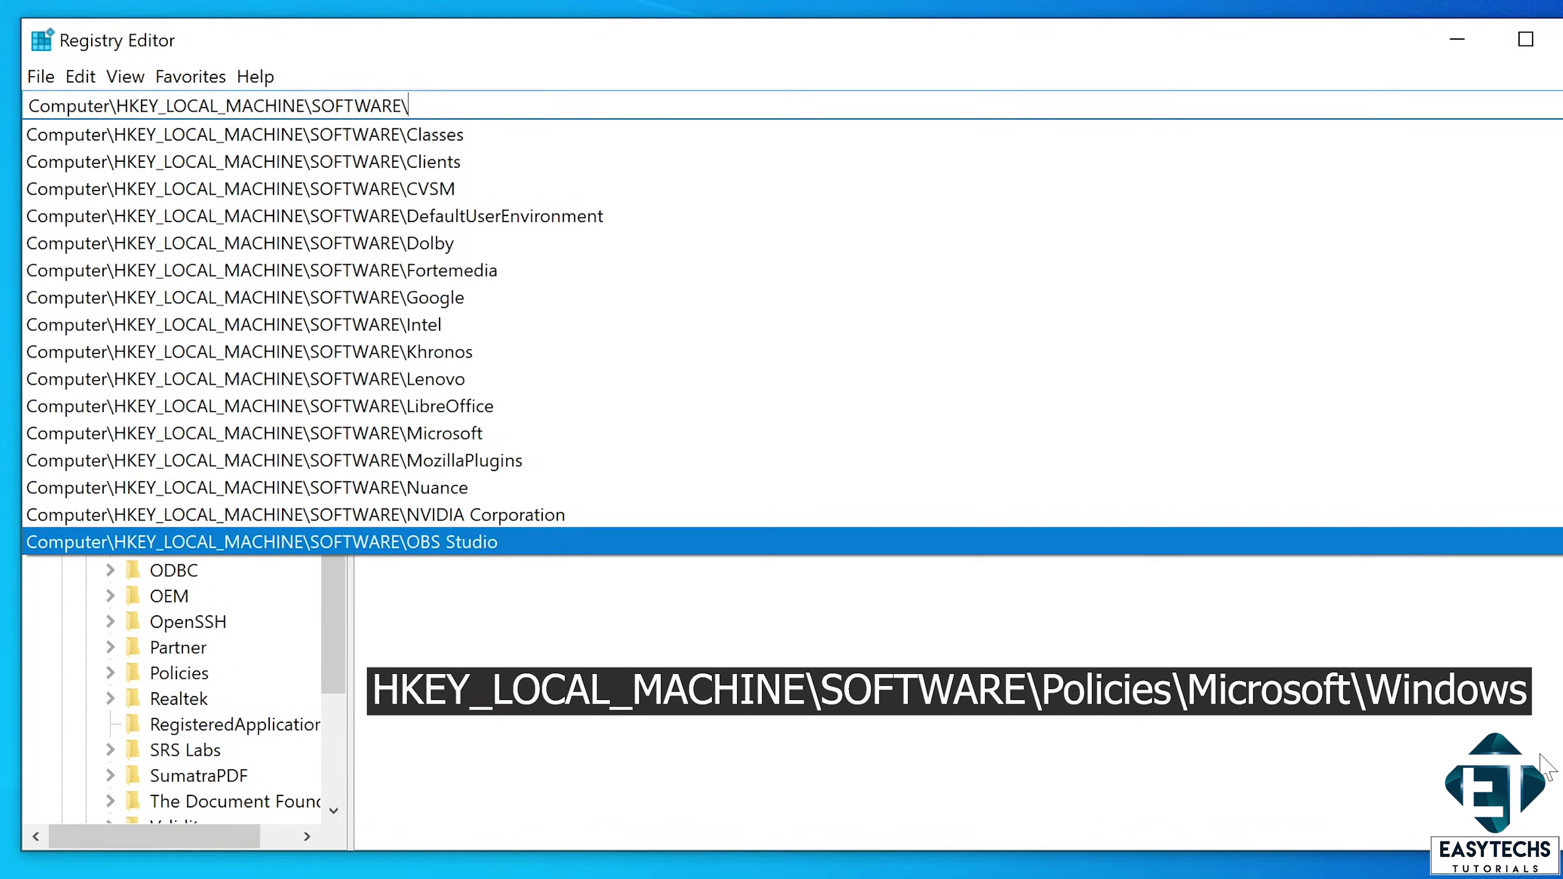
{"action": "scroll", "coordinate": [1271, 387], "scroll_direction": "down", "scroll_amount": 2}
{"action": "scroll", "coordinate": [1271, 388], "scroll_direction": "down", "scroll_amount": 1}
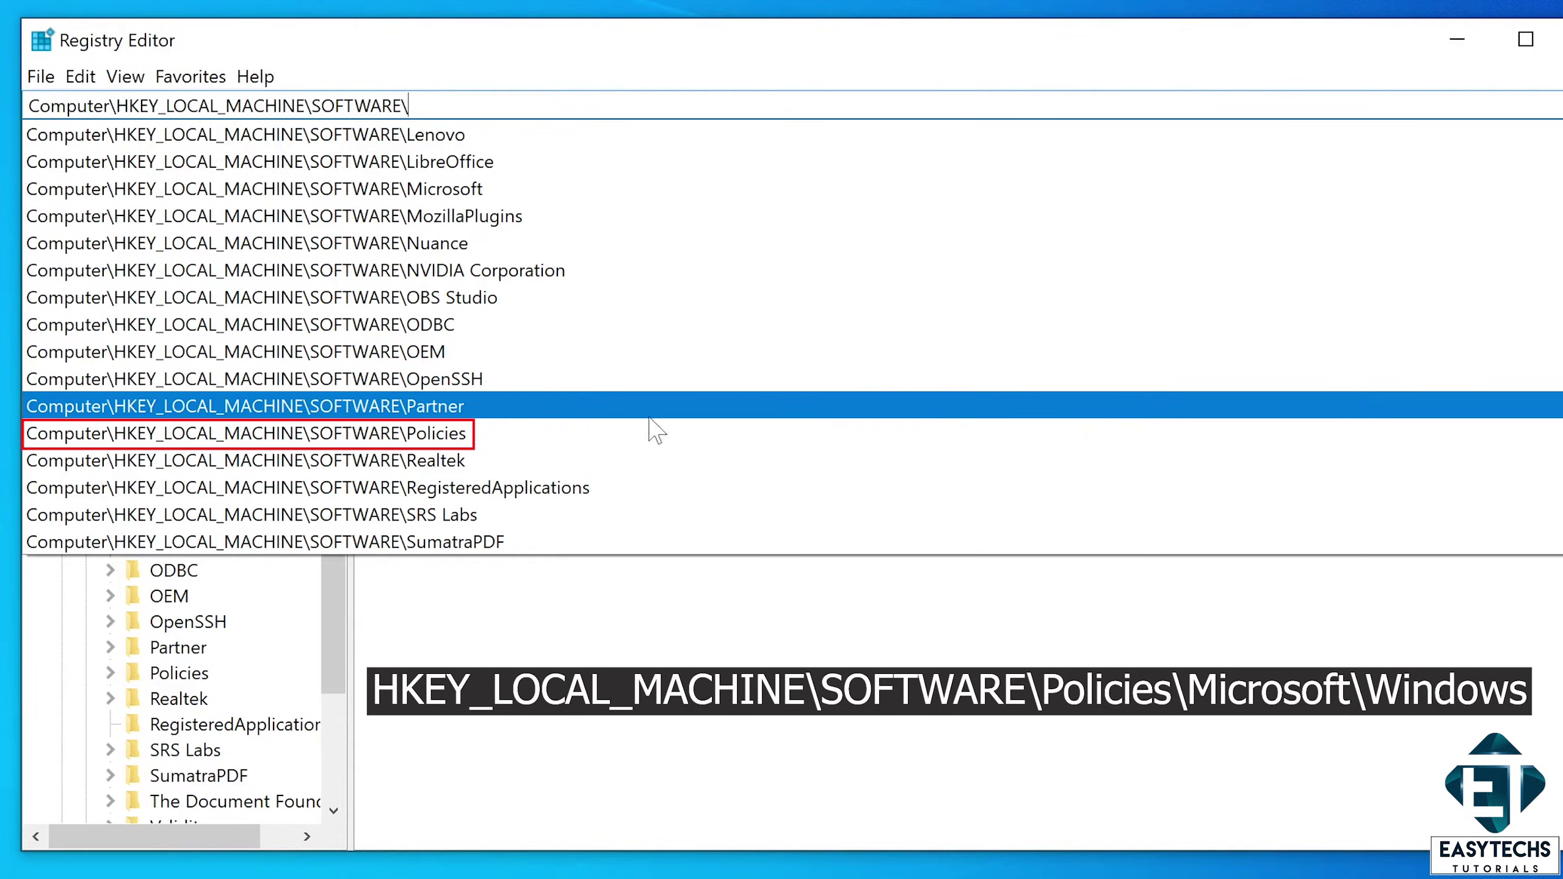
{"action": "left_click", "coordinate": [520, 442]}
{"action": "type", "text": "\\"}
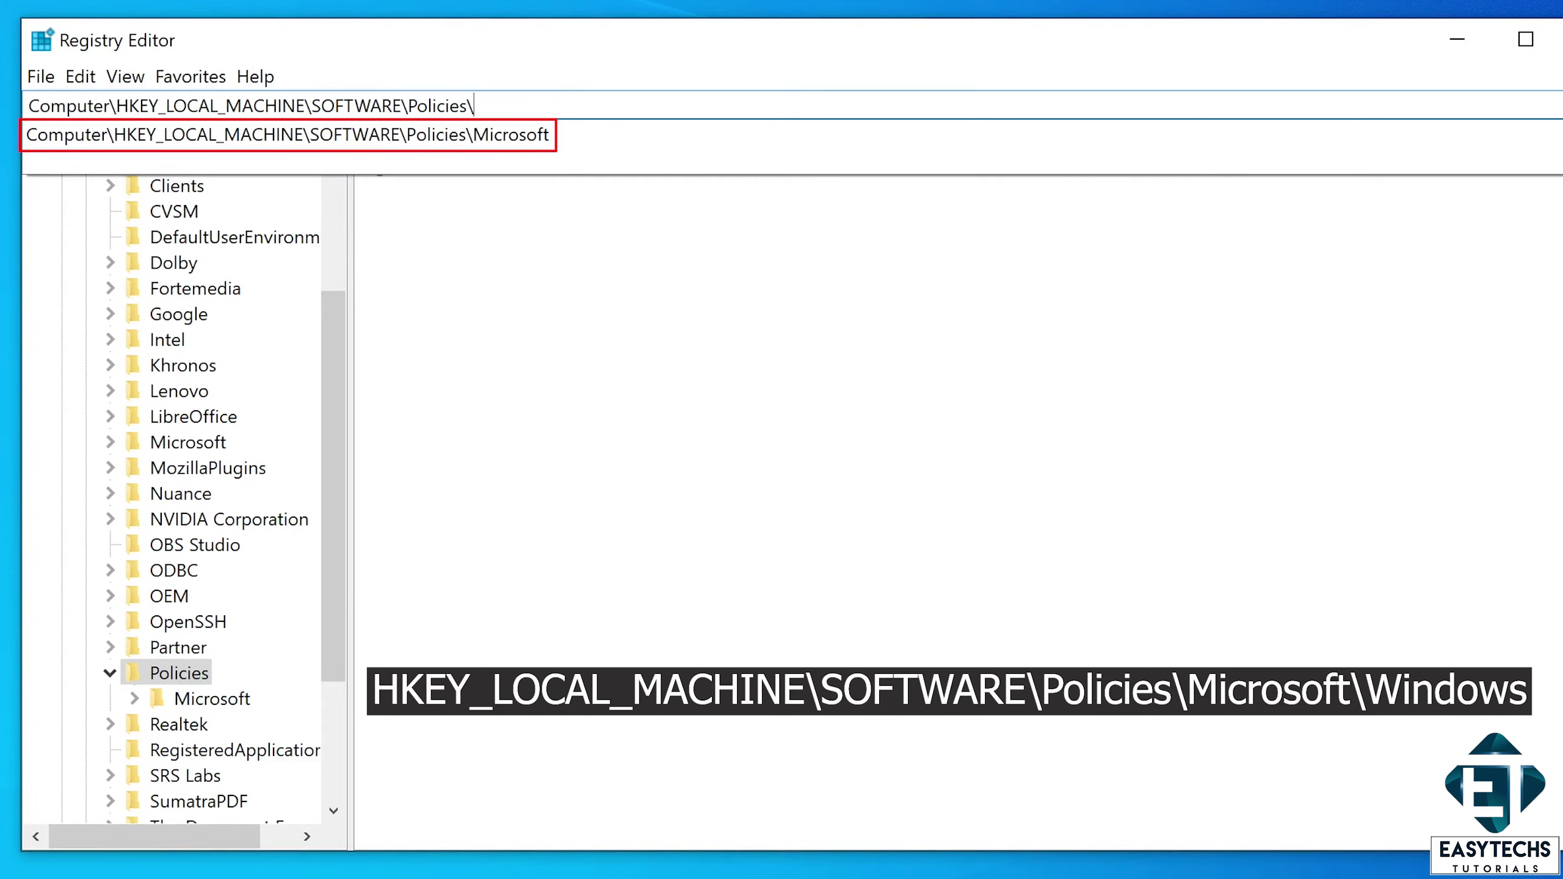
{"action": "left_click", "coordinate": [569, 134]}
{"action": "left_click", "coordinate": [550, 105]}
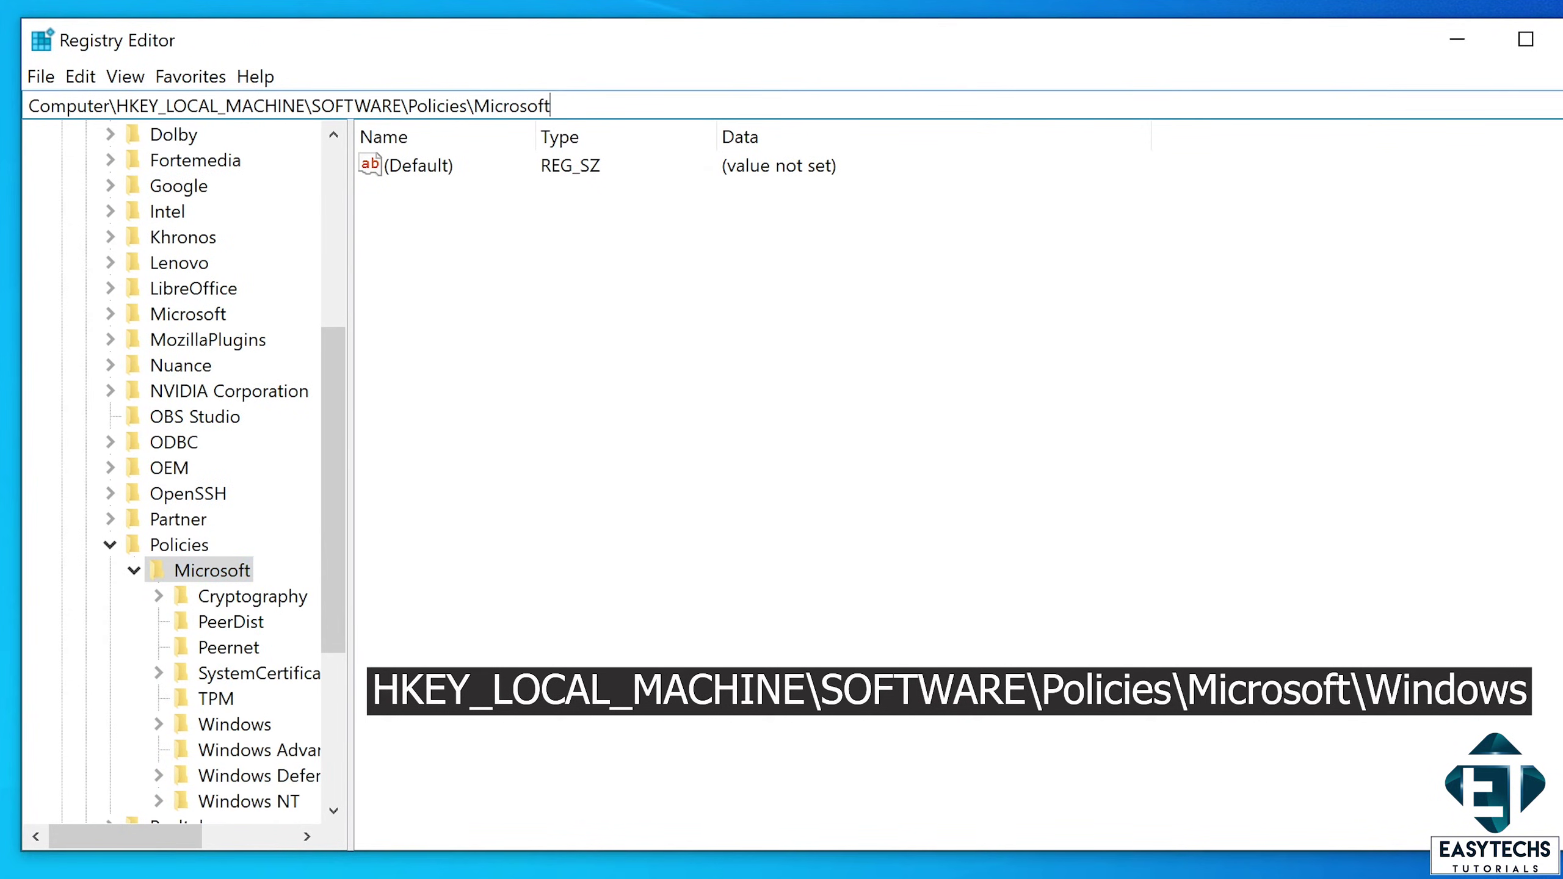
{"action": "type", "text": "\\"}
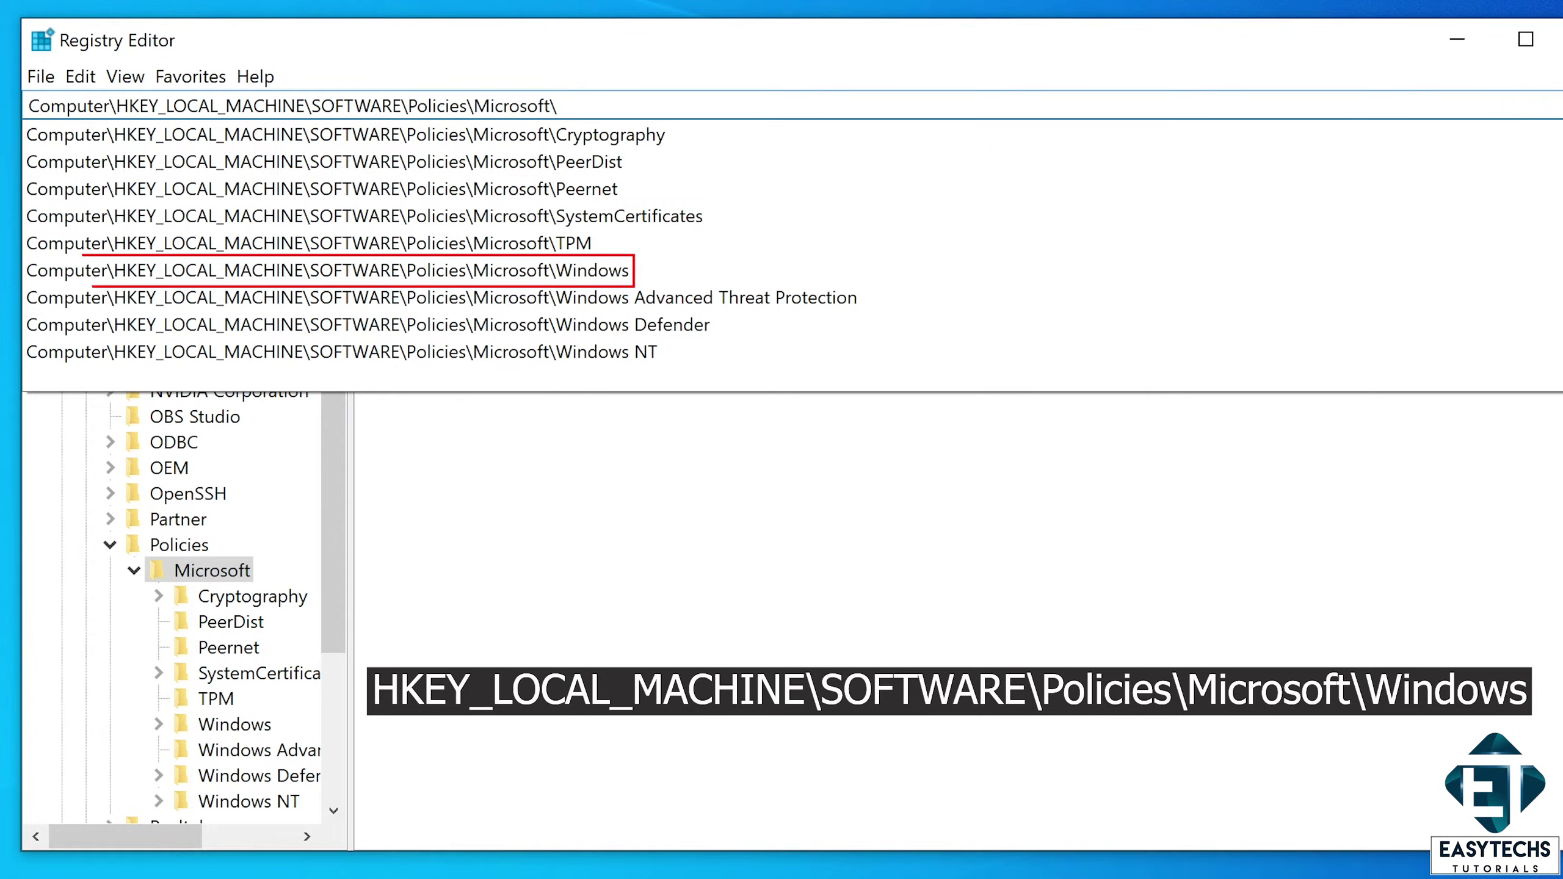
{"action": "left_click", "coordinate": [598, 279]}
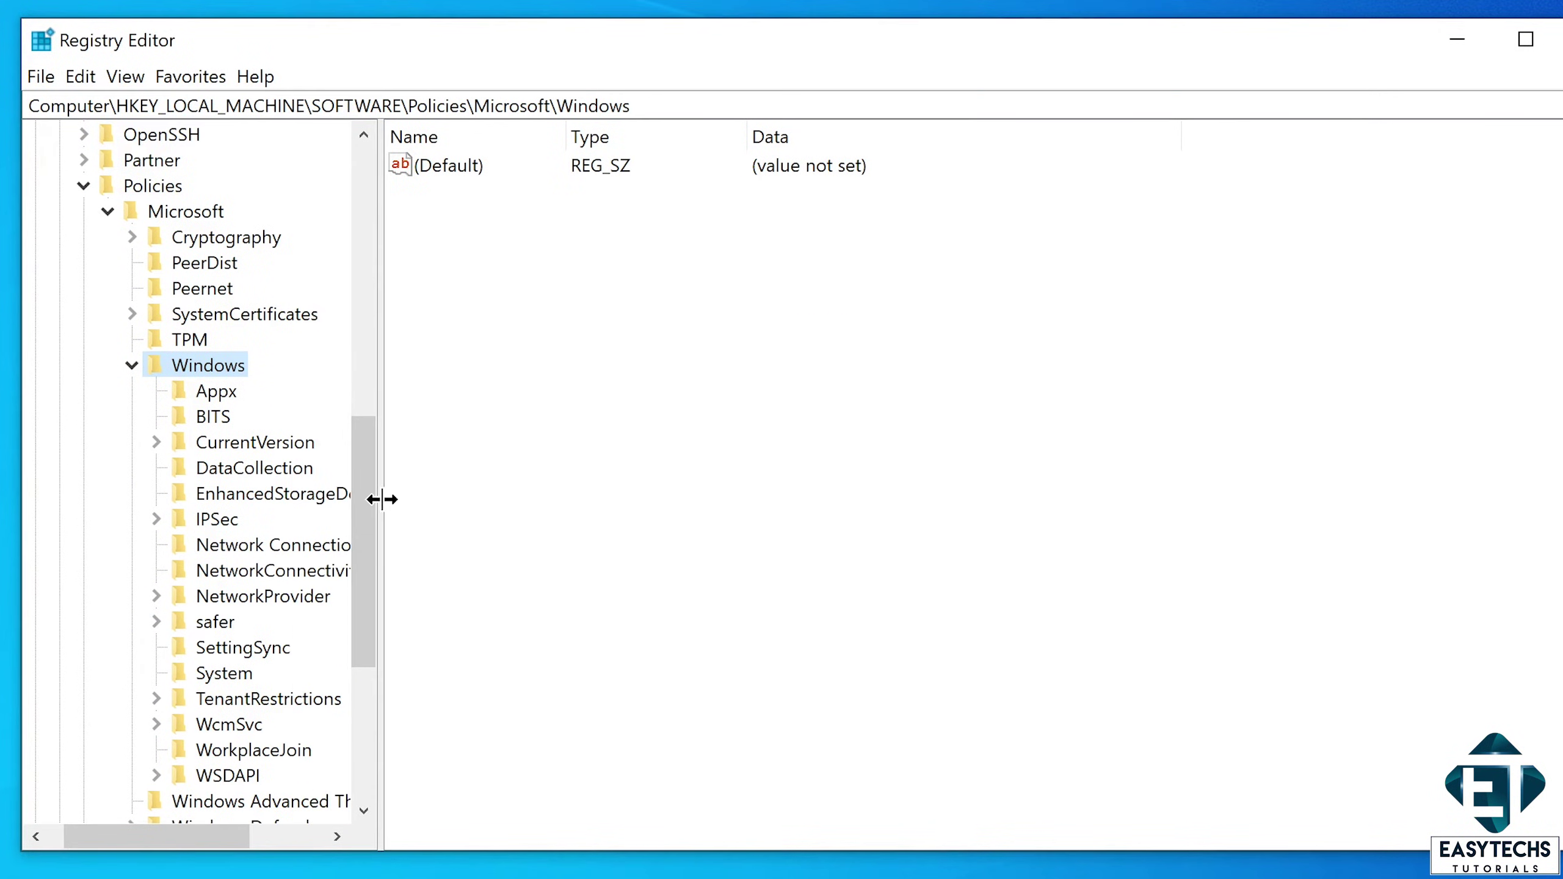
- Create a new key named WindowsUpdate under the Windows key
{"action": "left_click_drag", "start_coordinate": [383, 494], "coordinate": [445, 494]}
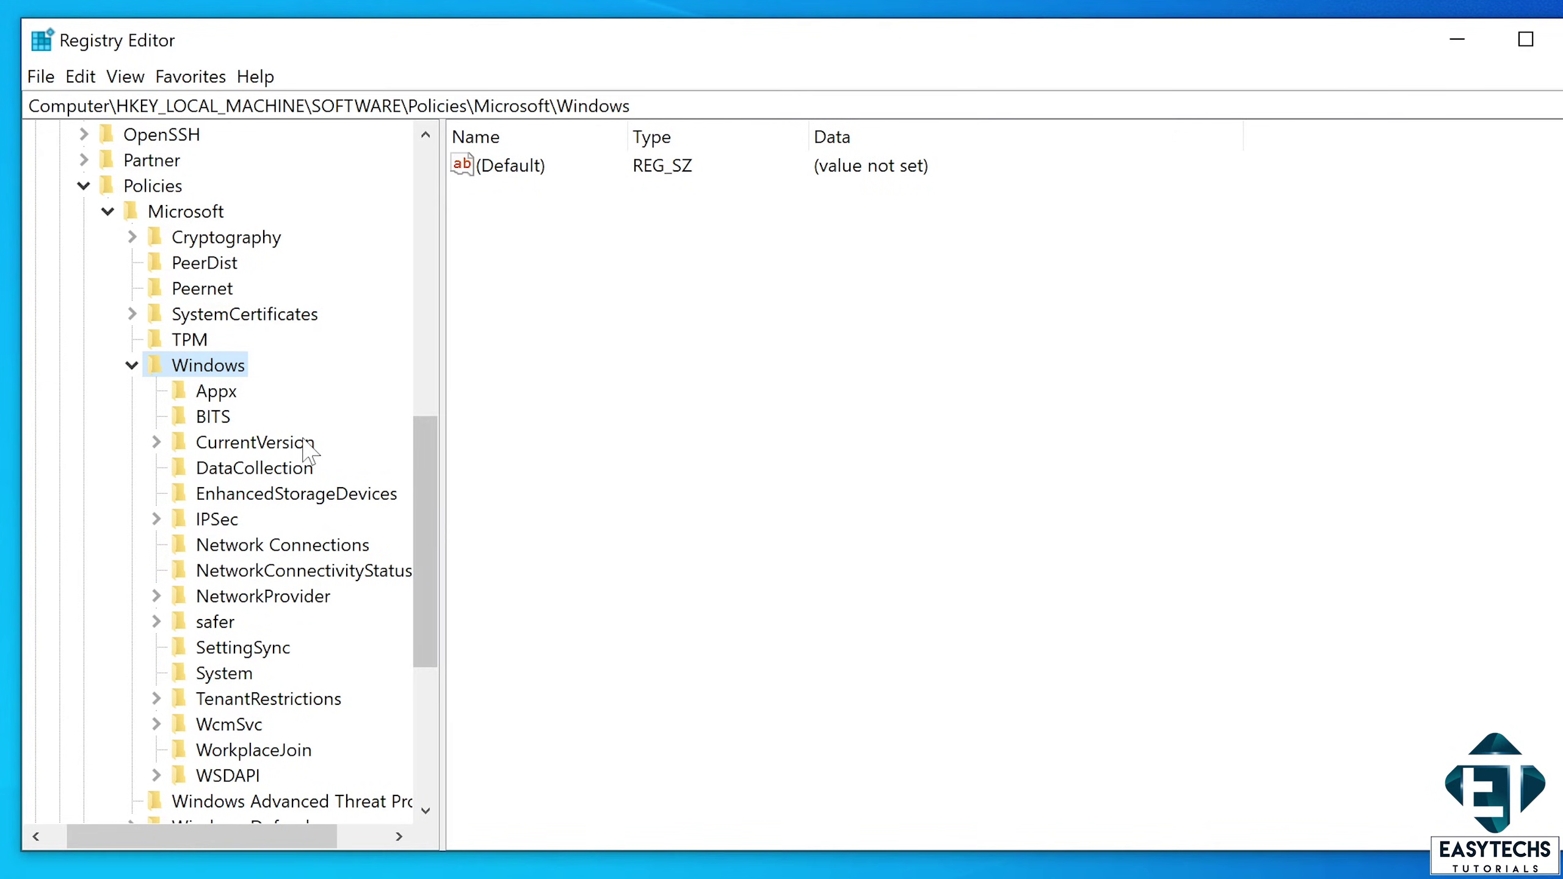
{"action": "right_click", "coordinate": [209, 367]}
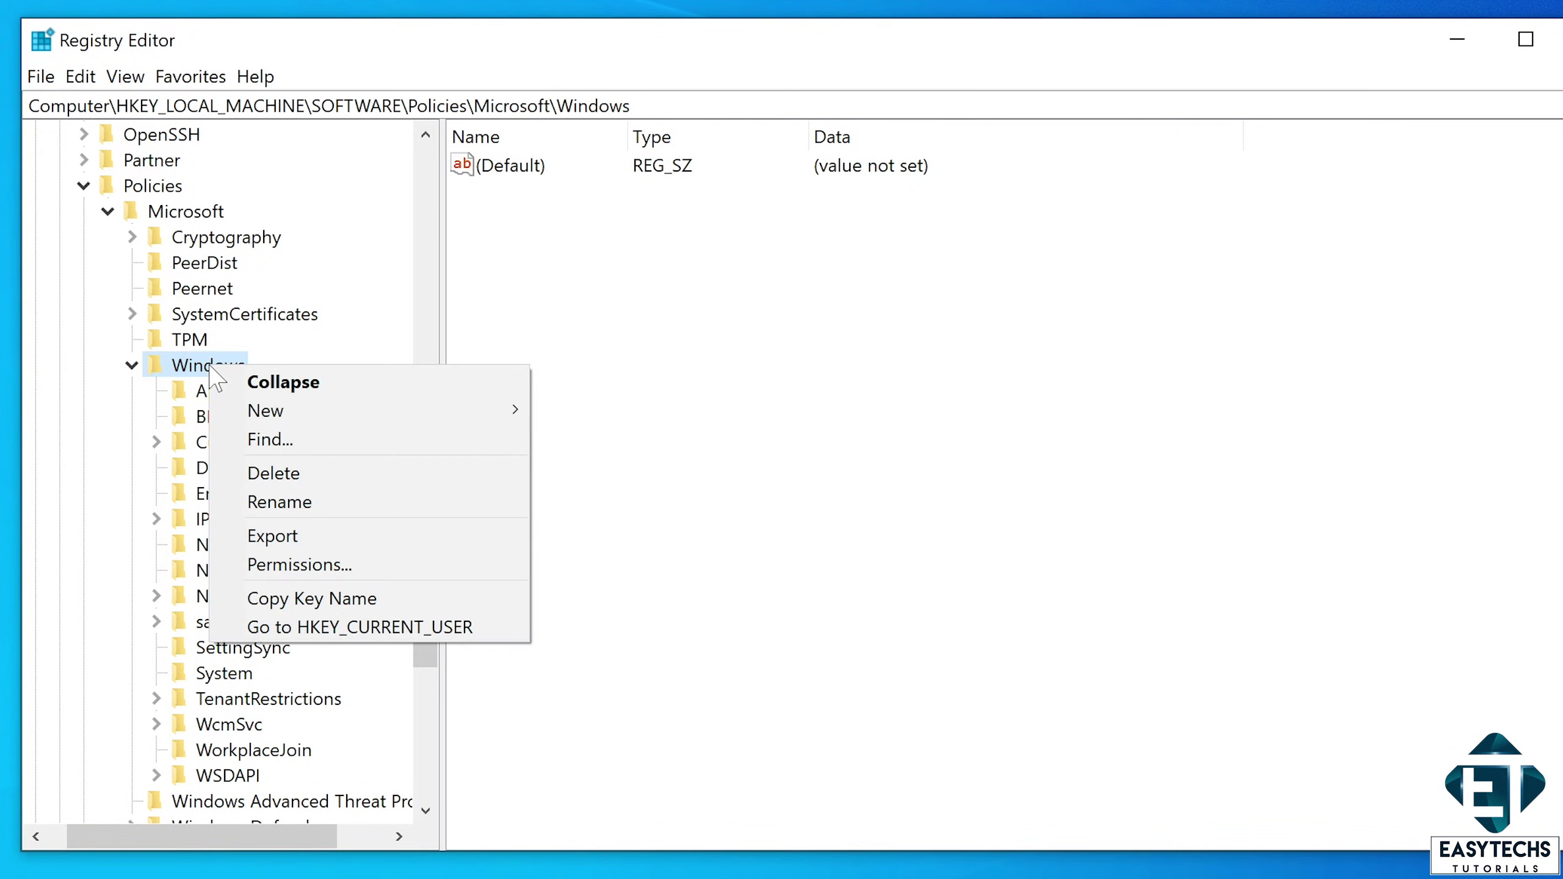
{"action": "mouse_move", "coordinate": [387, 417]}
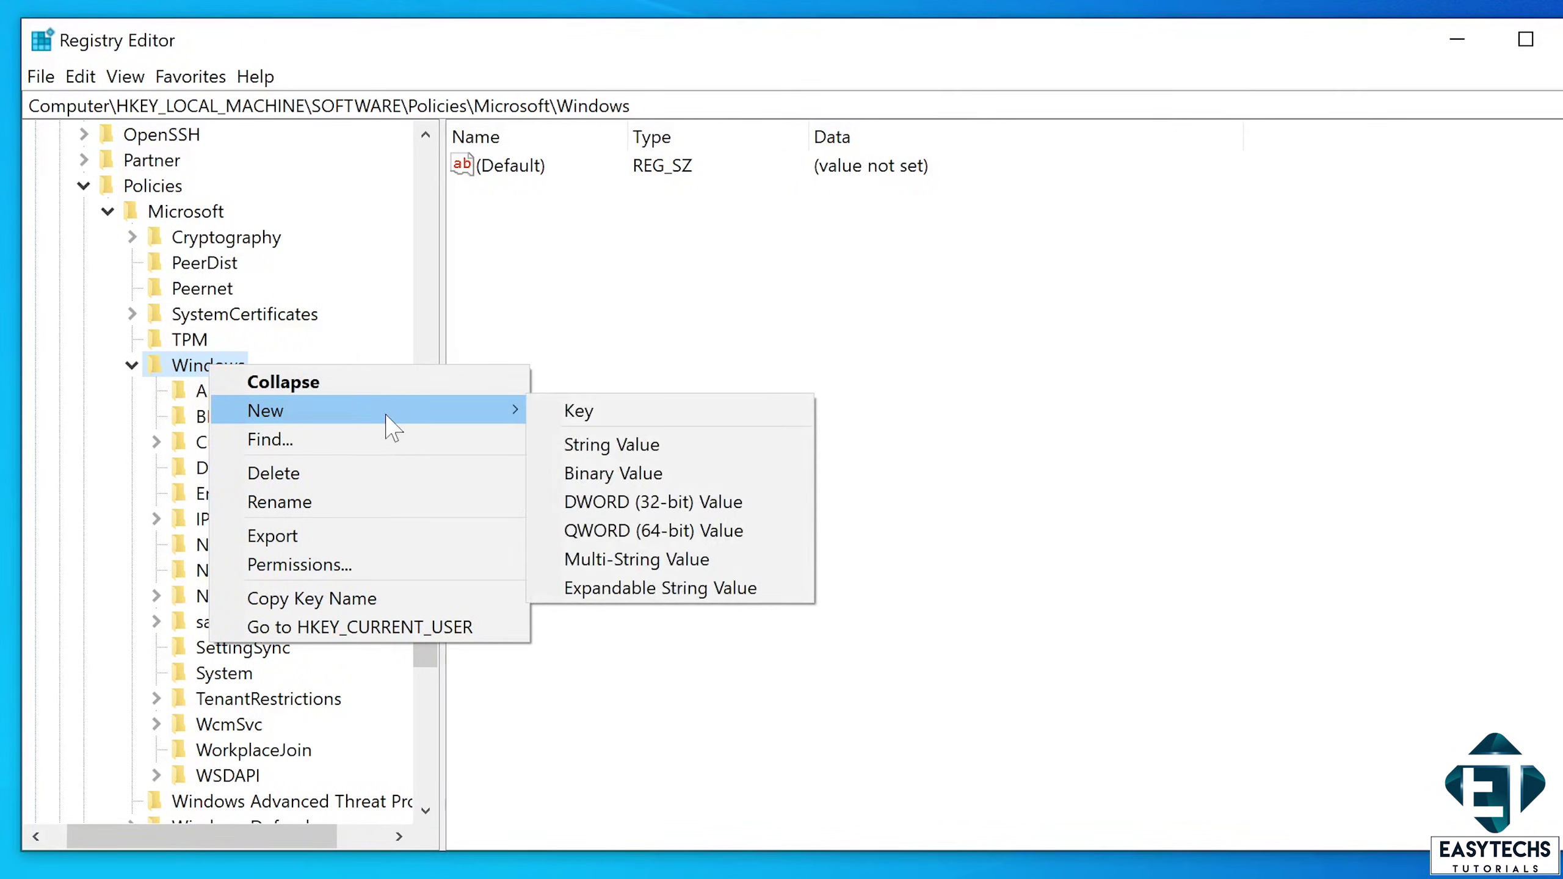
{"action": "left_click", "coordinate": [581, 411]}
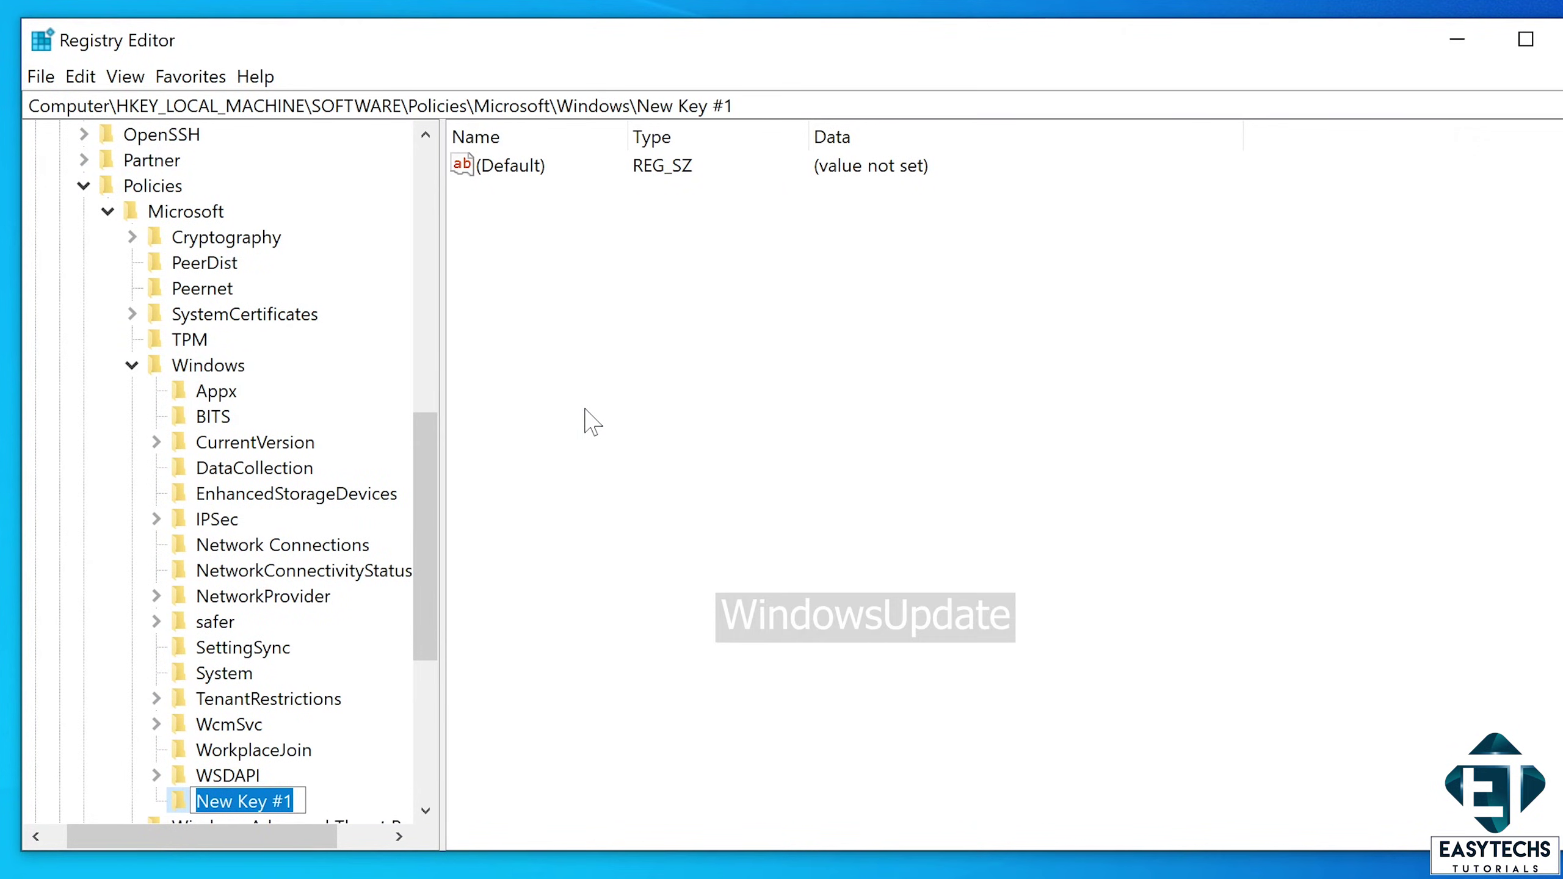
{"action": "type", "text": "WindowsUpdate"}
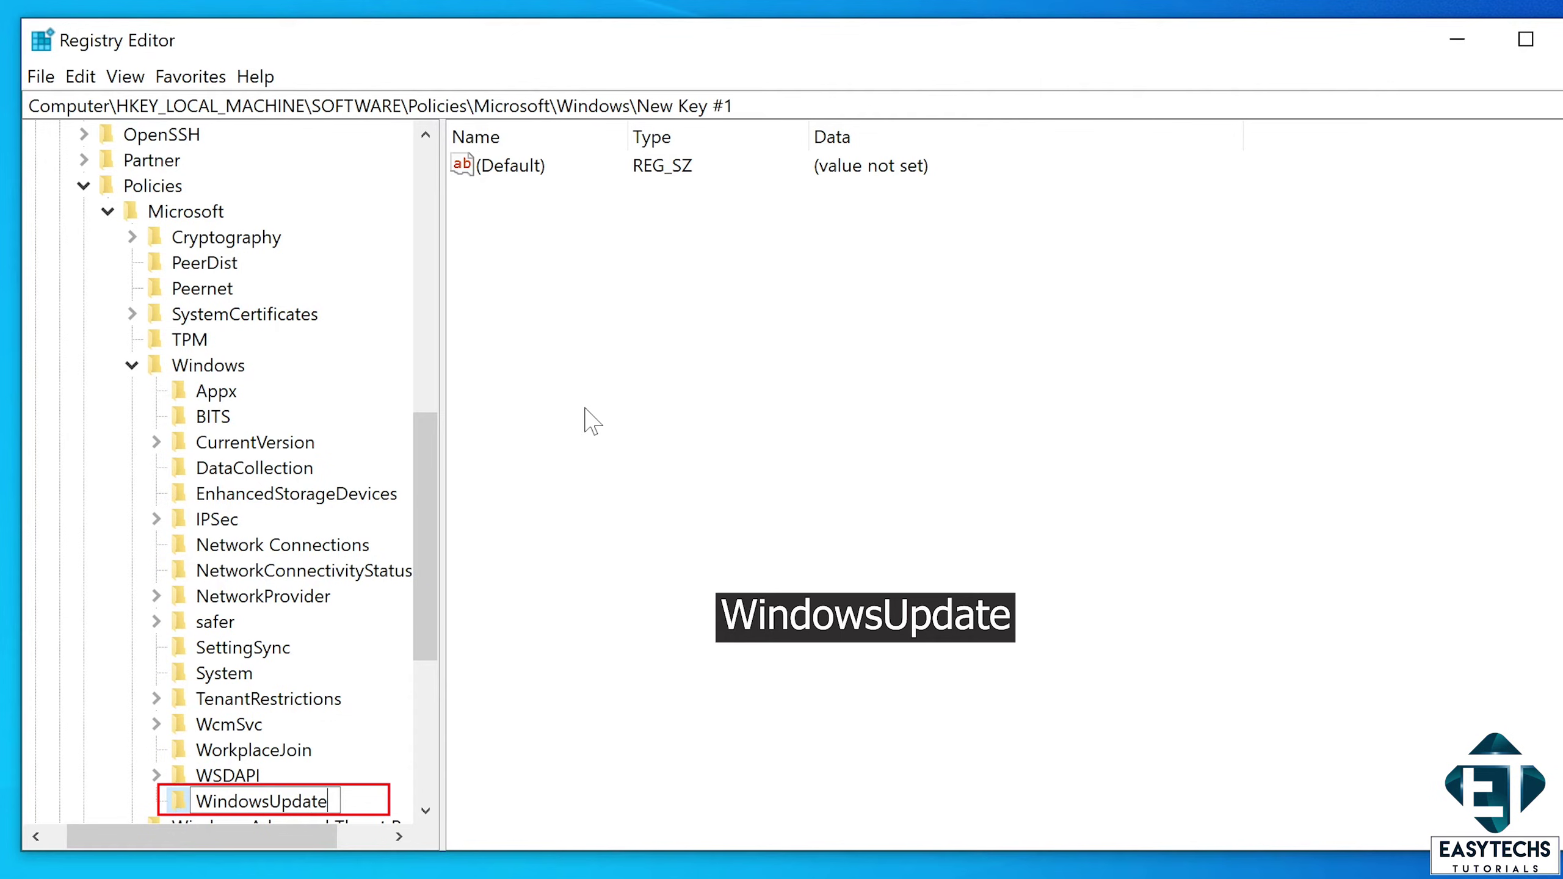
{"action": "key", "text": "Return"}
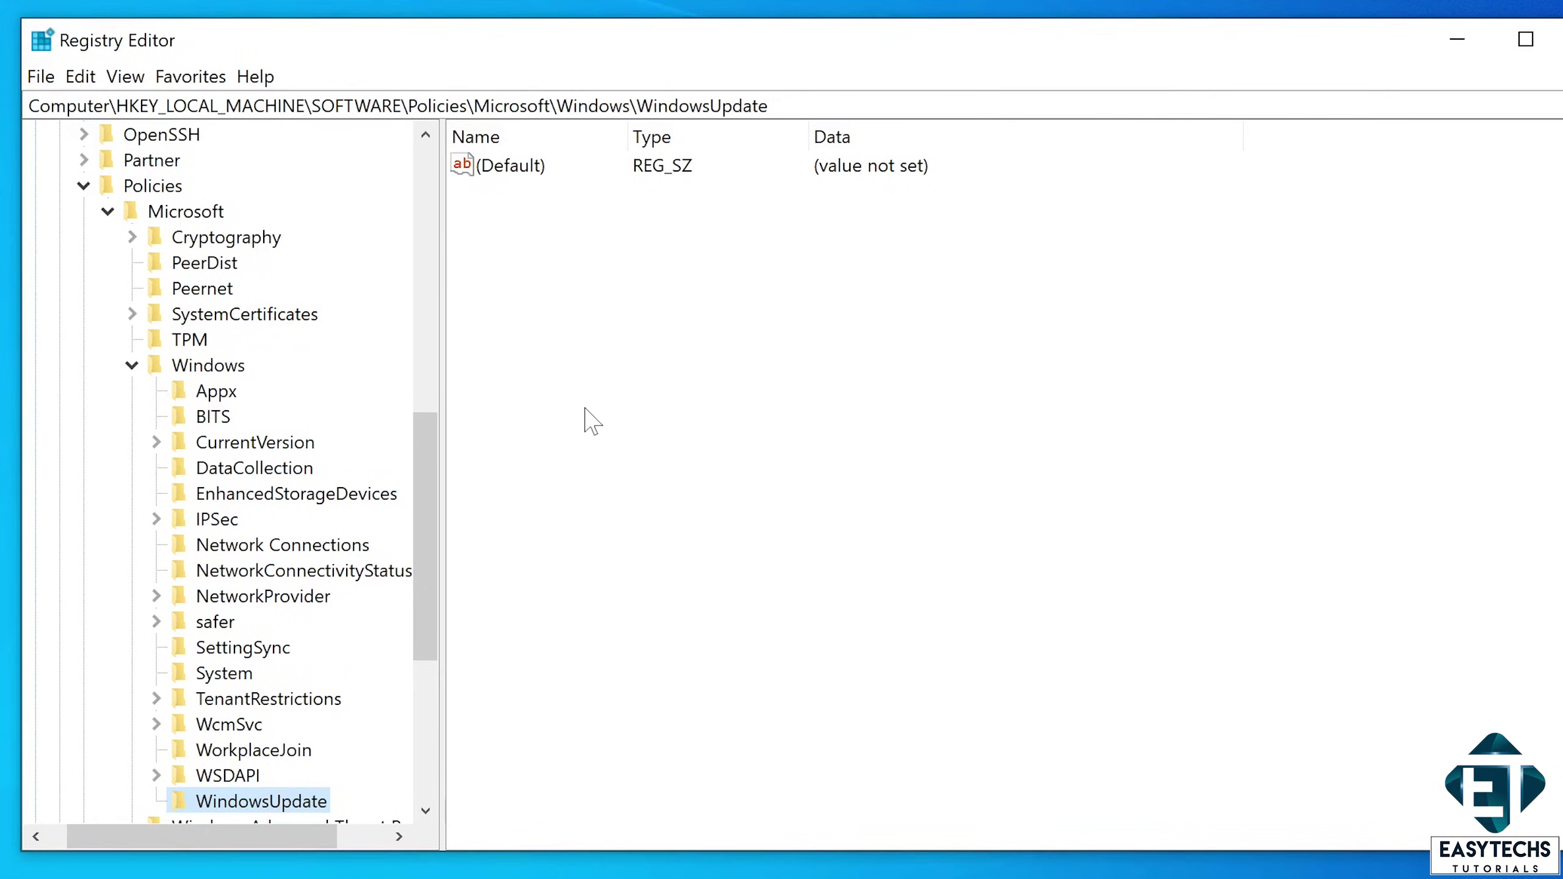
- Create a new key named AU under WindowsUpdate
{"action": "right_click", "coordinate": [268, 814]}
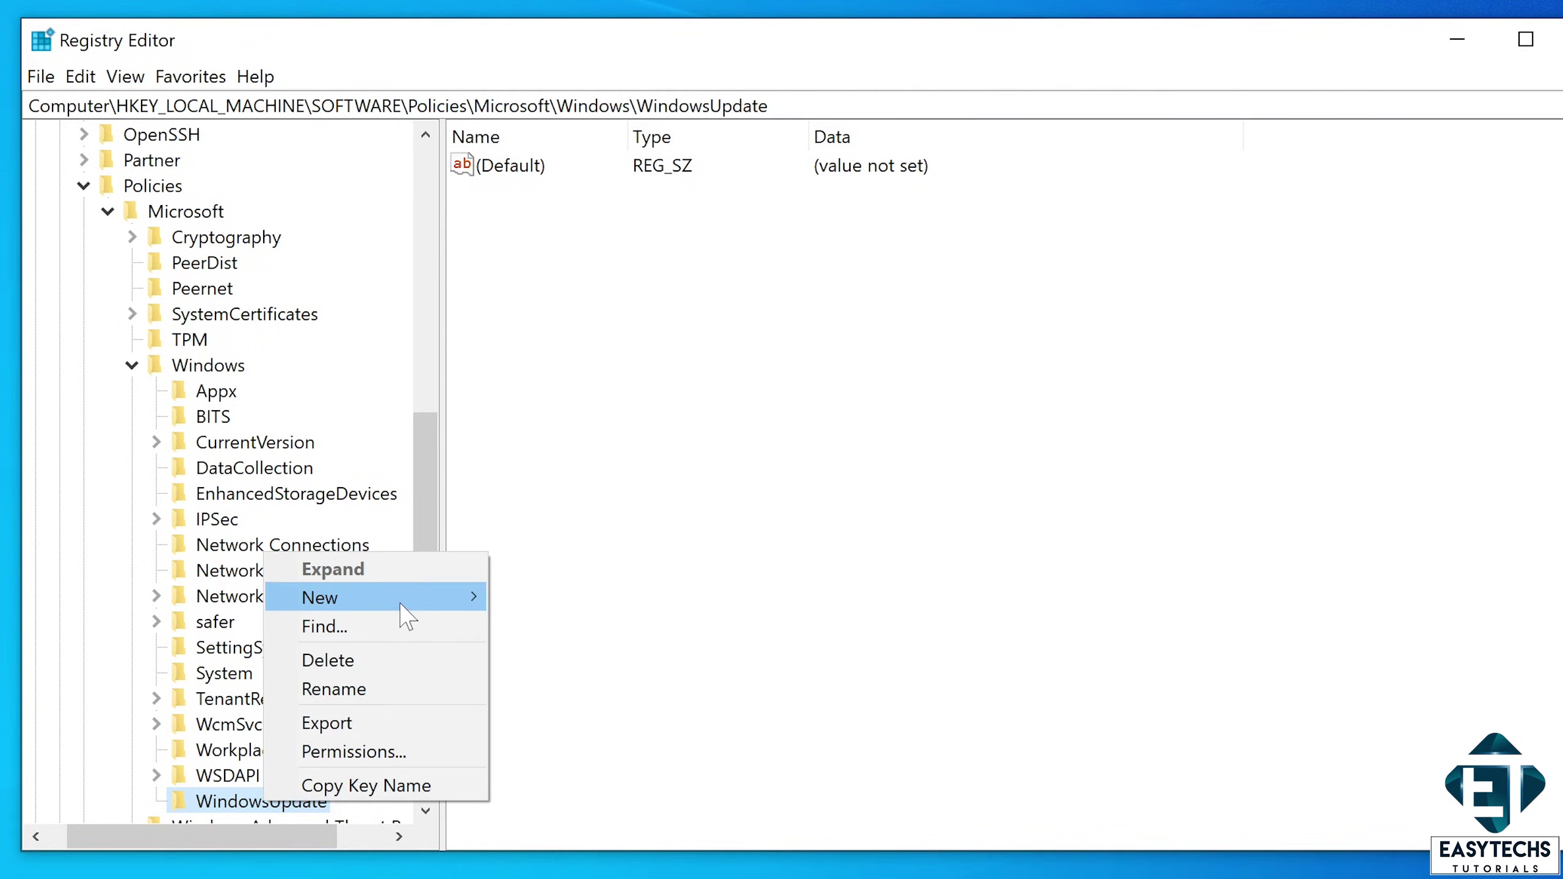
{"action": "mouse_move", "coordinate": [400, 616]}
{"action": "left_click", "coordinate": [540, 596]}
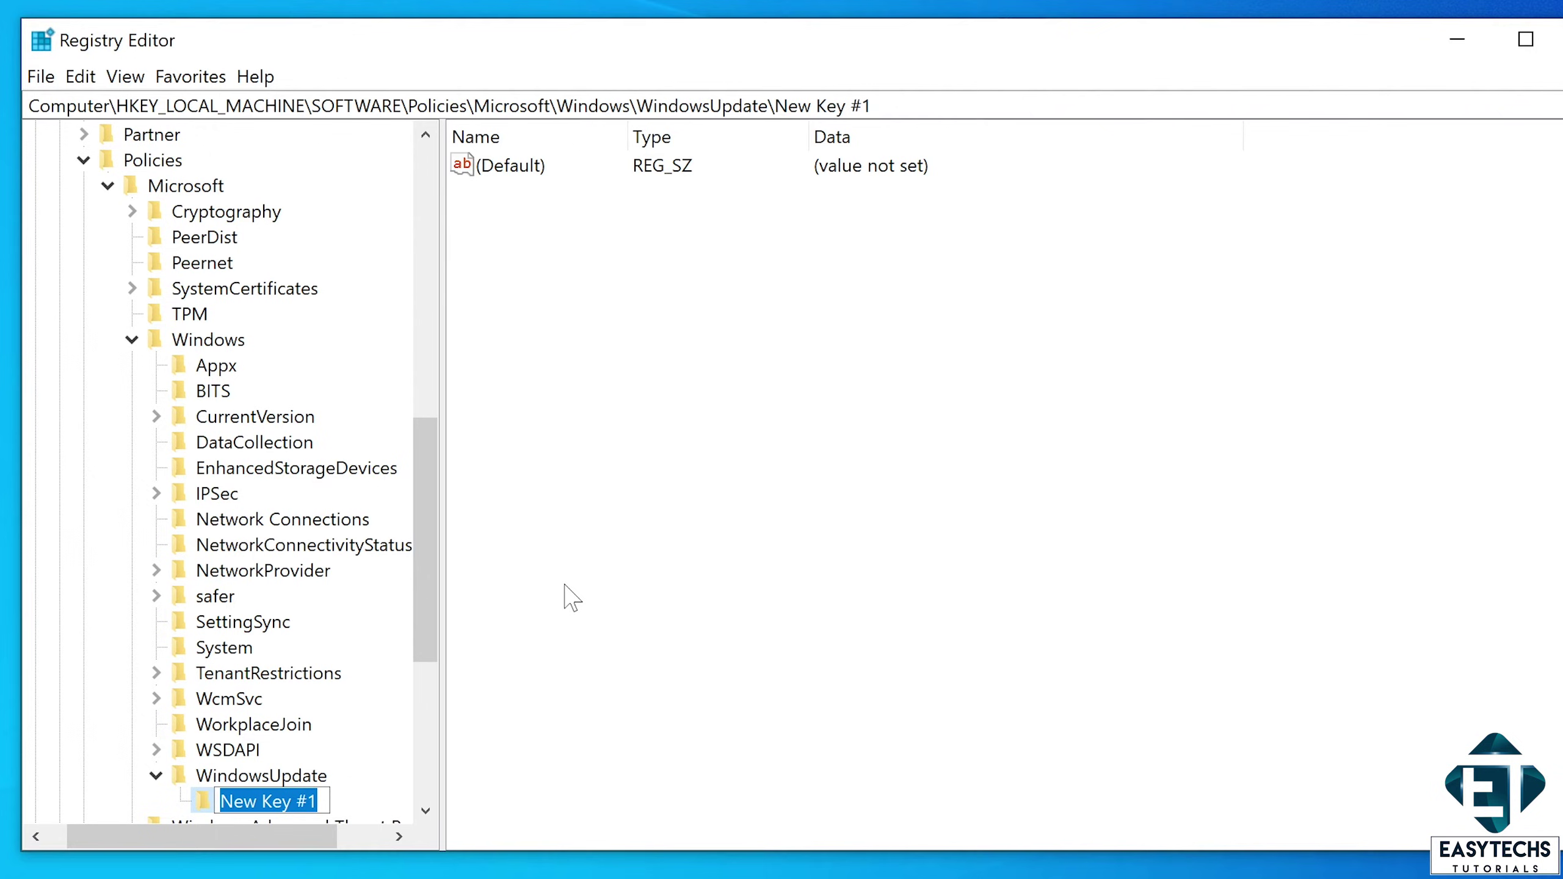
{"action": "type", "text": "AU"}
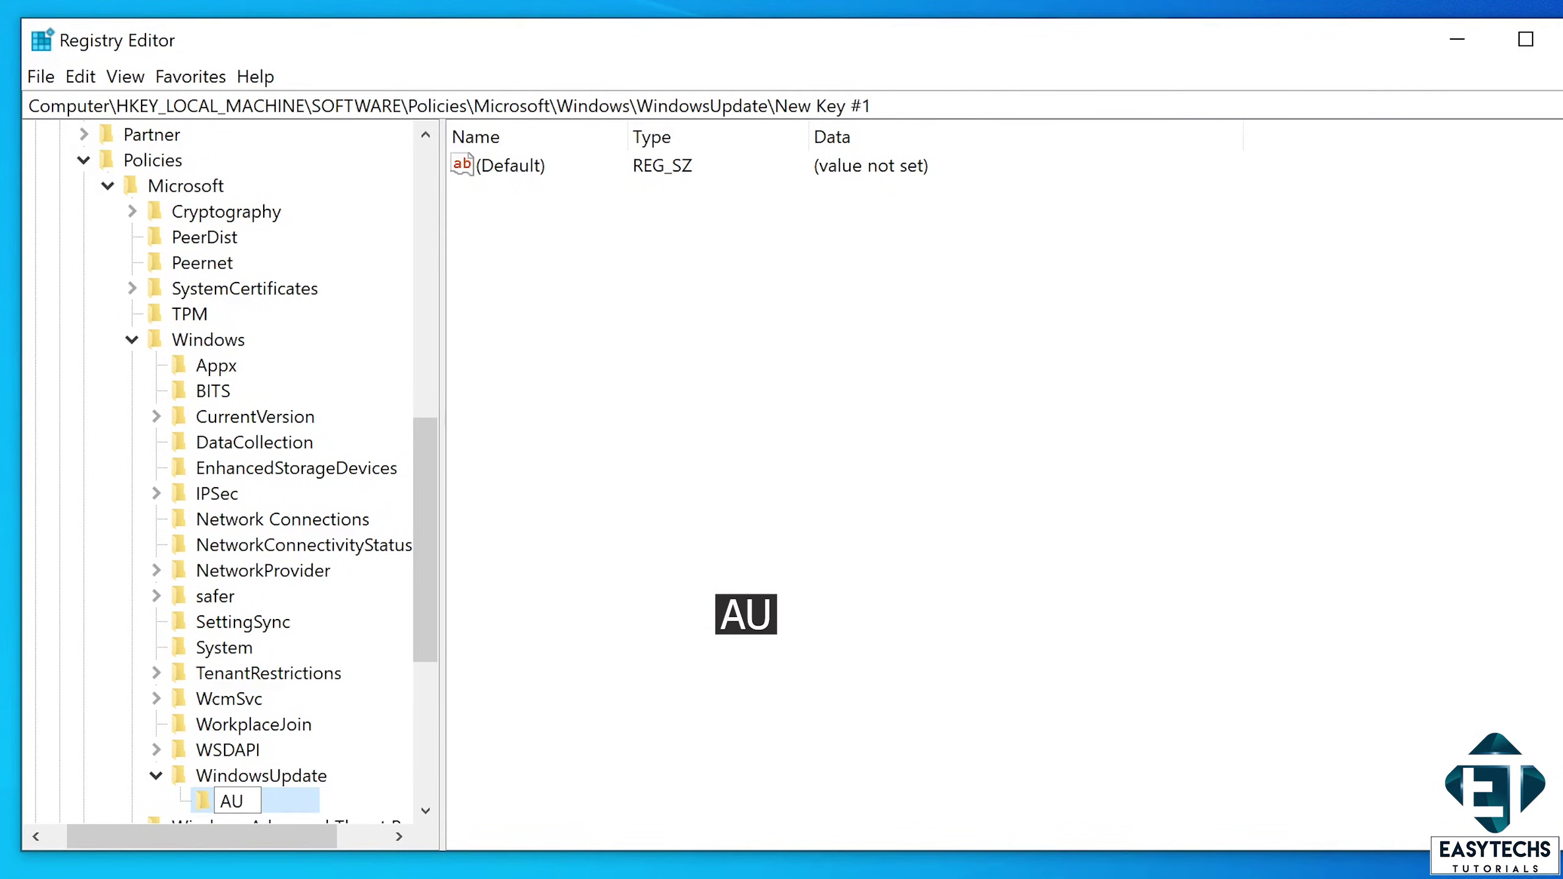
{"action": "key", "text": "Return"}
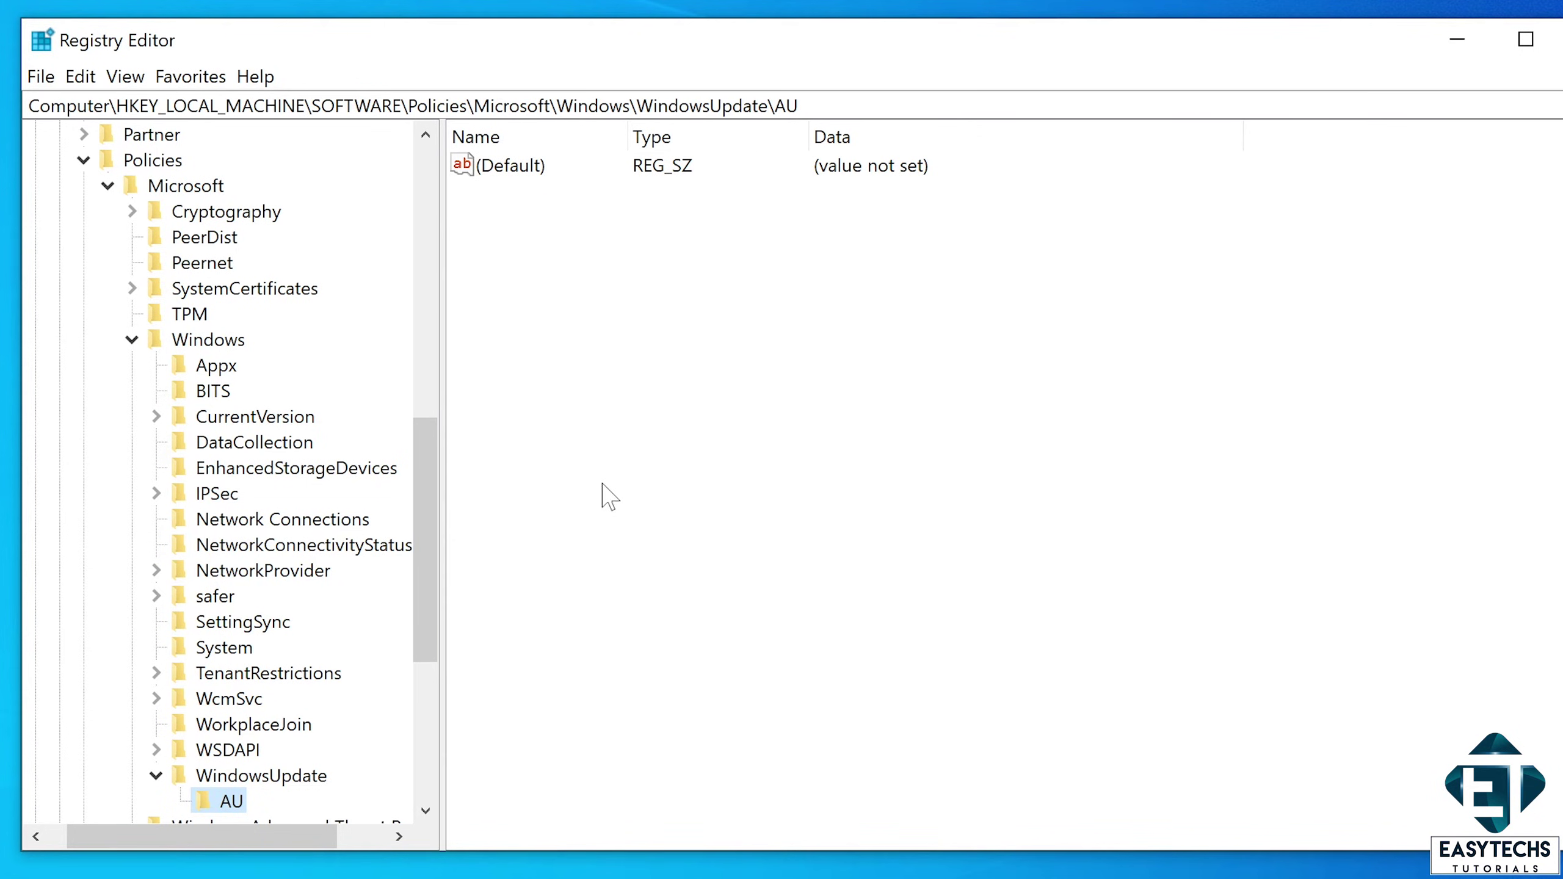
- Add a 32-bit DWORD value named NoAutoUpdate to the AU key
{"action": "right_click", "coordinate": [639, 456]}
{"action": "mouse_move", "coordinate": [707, 474]}
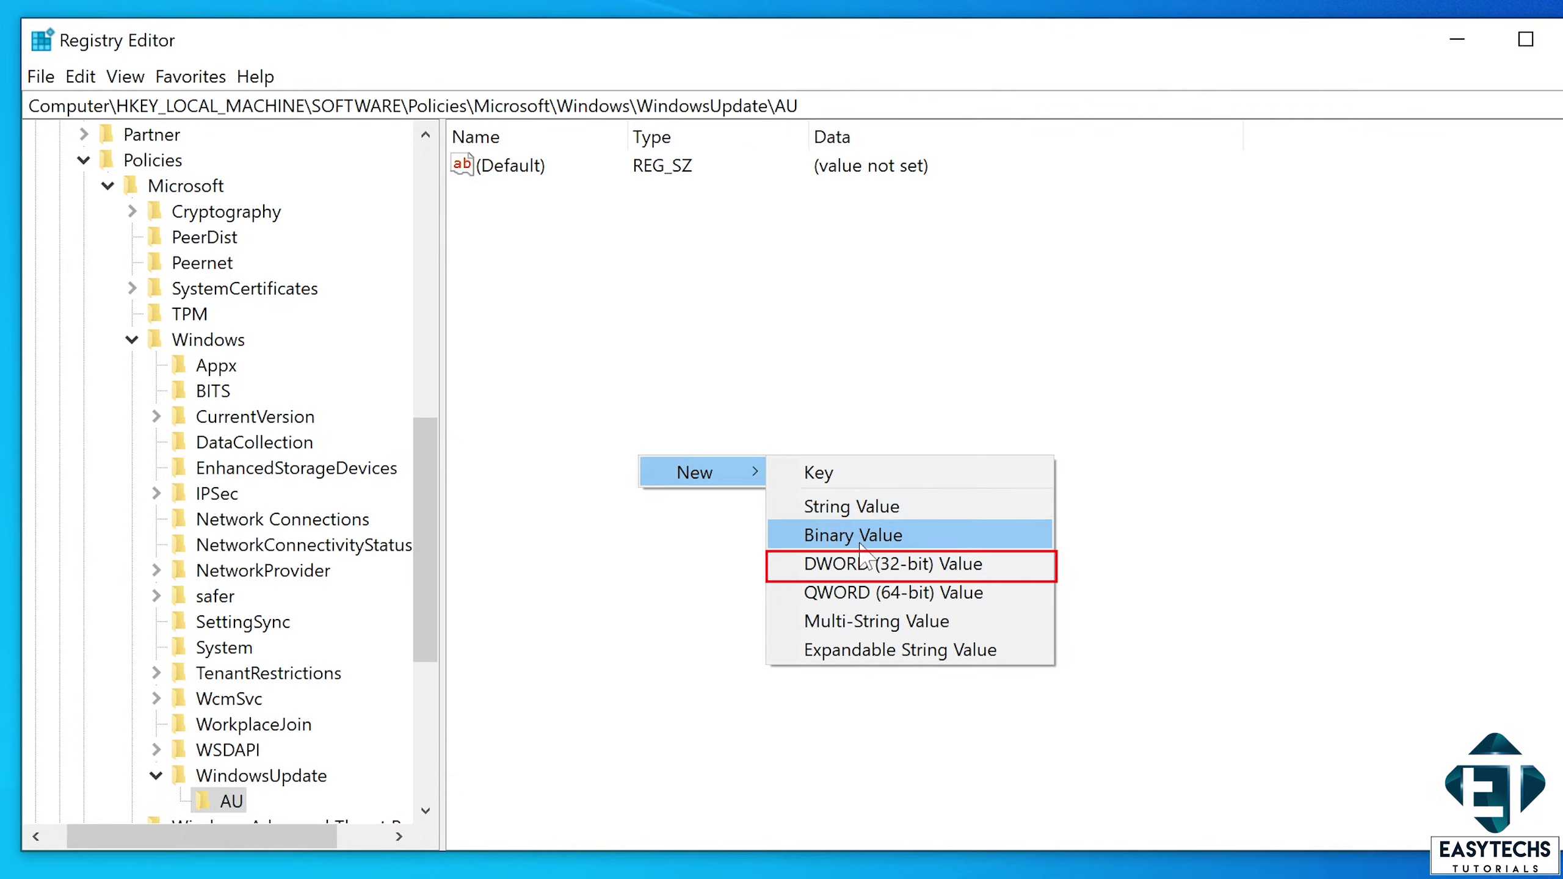
{"action": "left_click", "coordinate": [880, 563]}
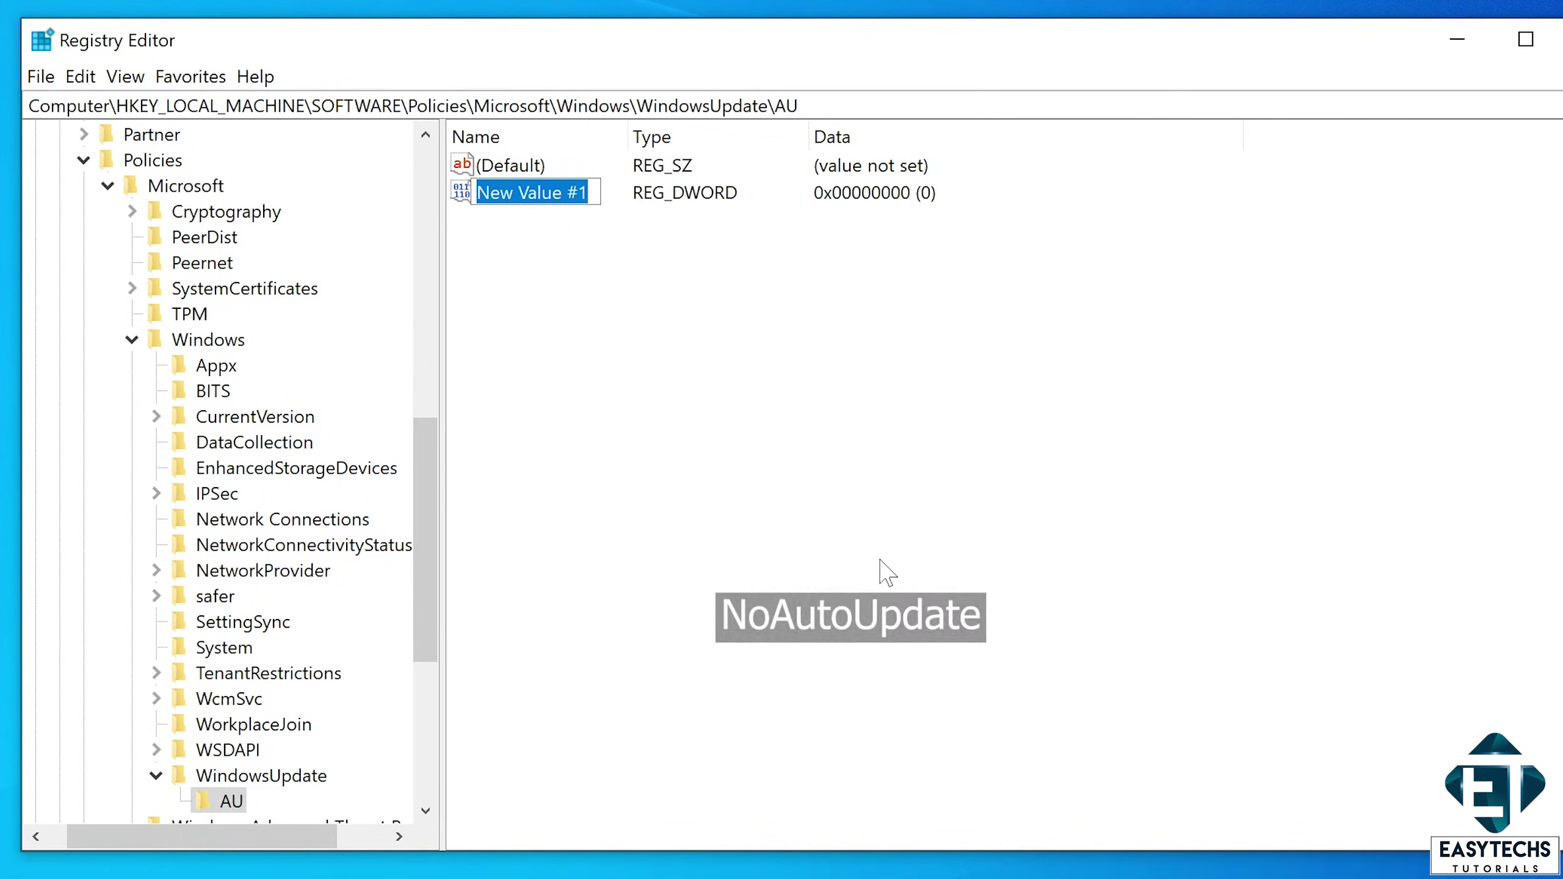
{"action": "type", "text": "N"}
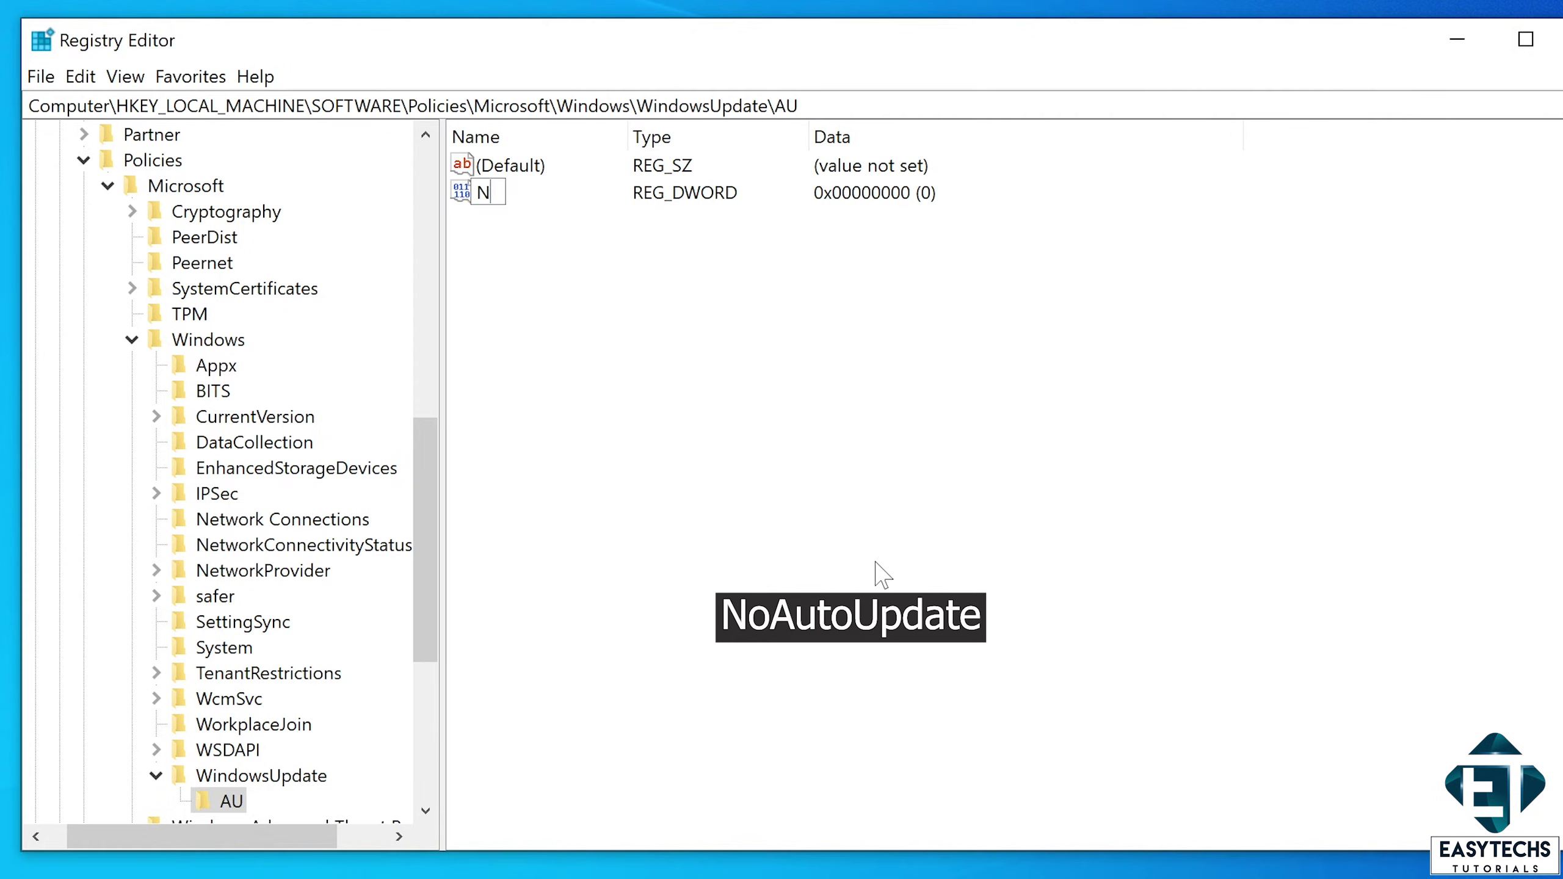
{"action": "type", "text": "oAutoUpdate"}
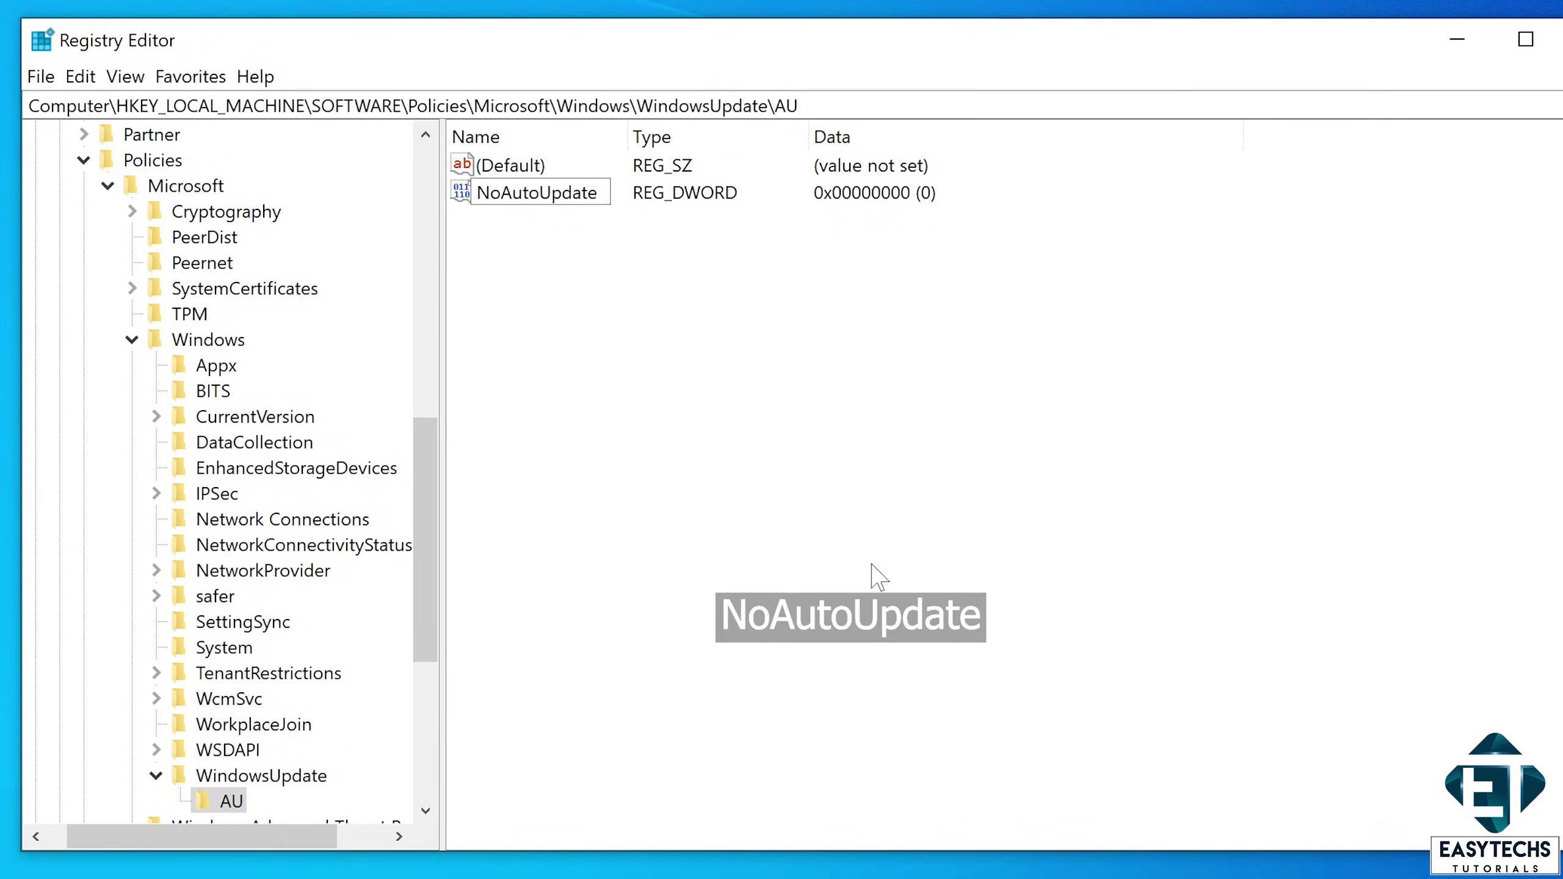
{"action": "key", "text": "Return"}
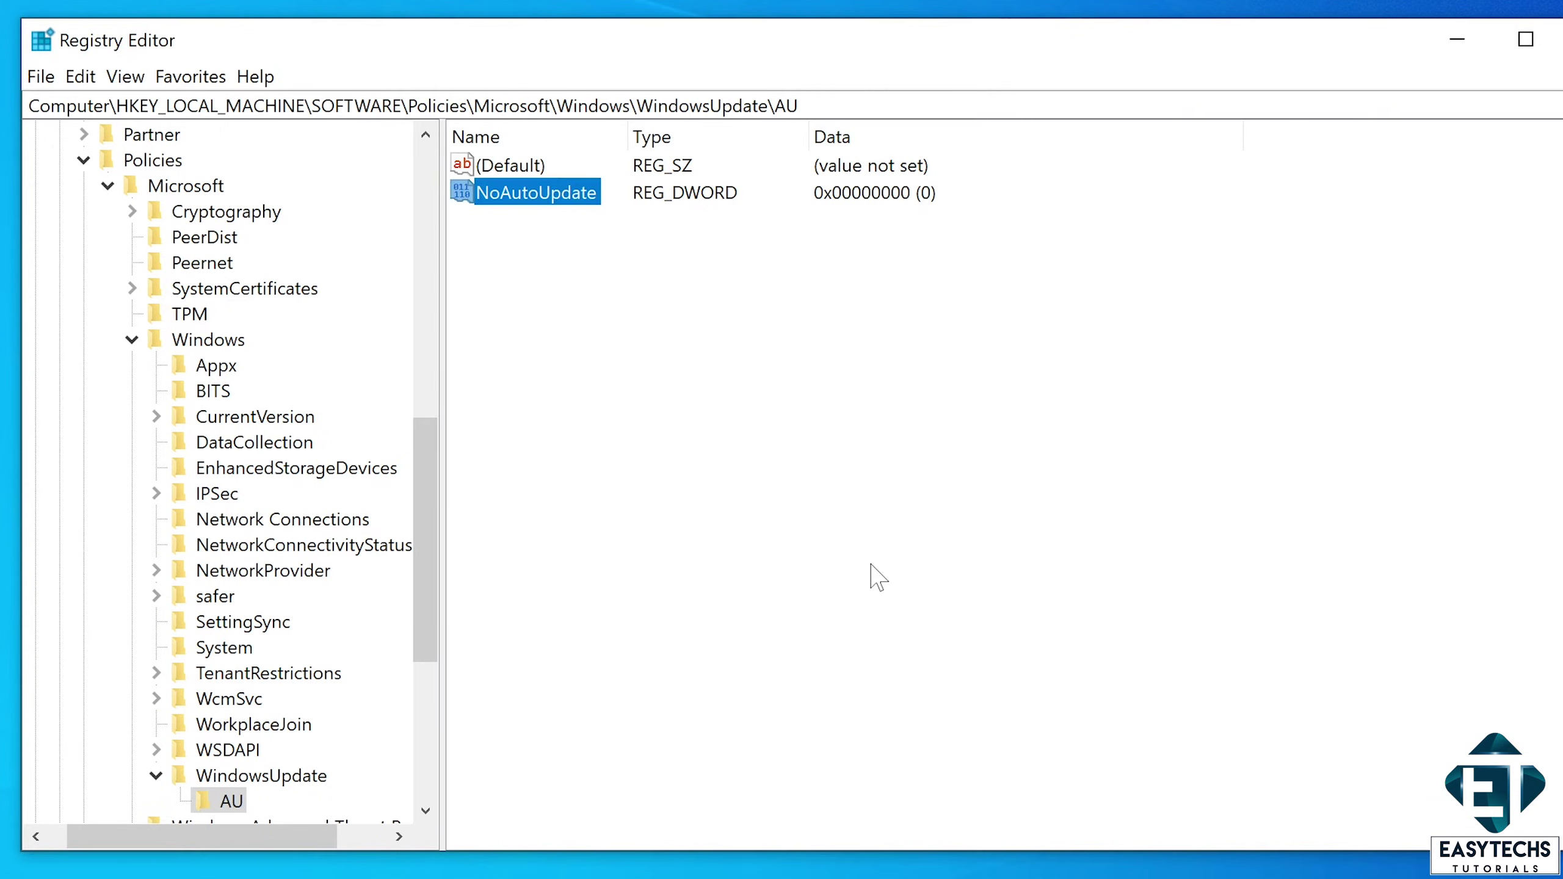
- Change NoAutoUpdate's value data from 0 to 1
{"action": "double_click", "coordinate": [546, 206]}
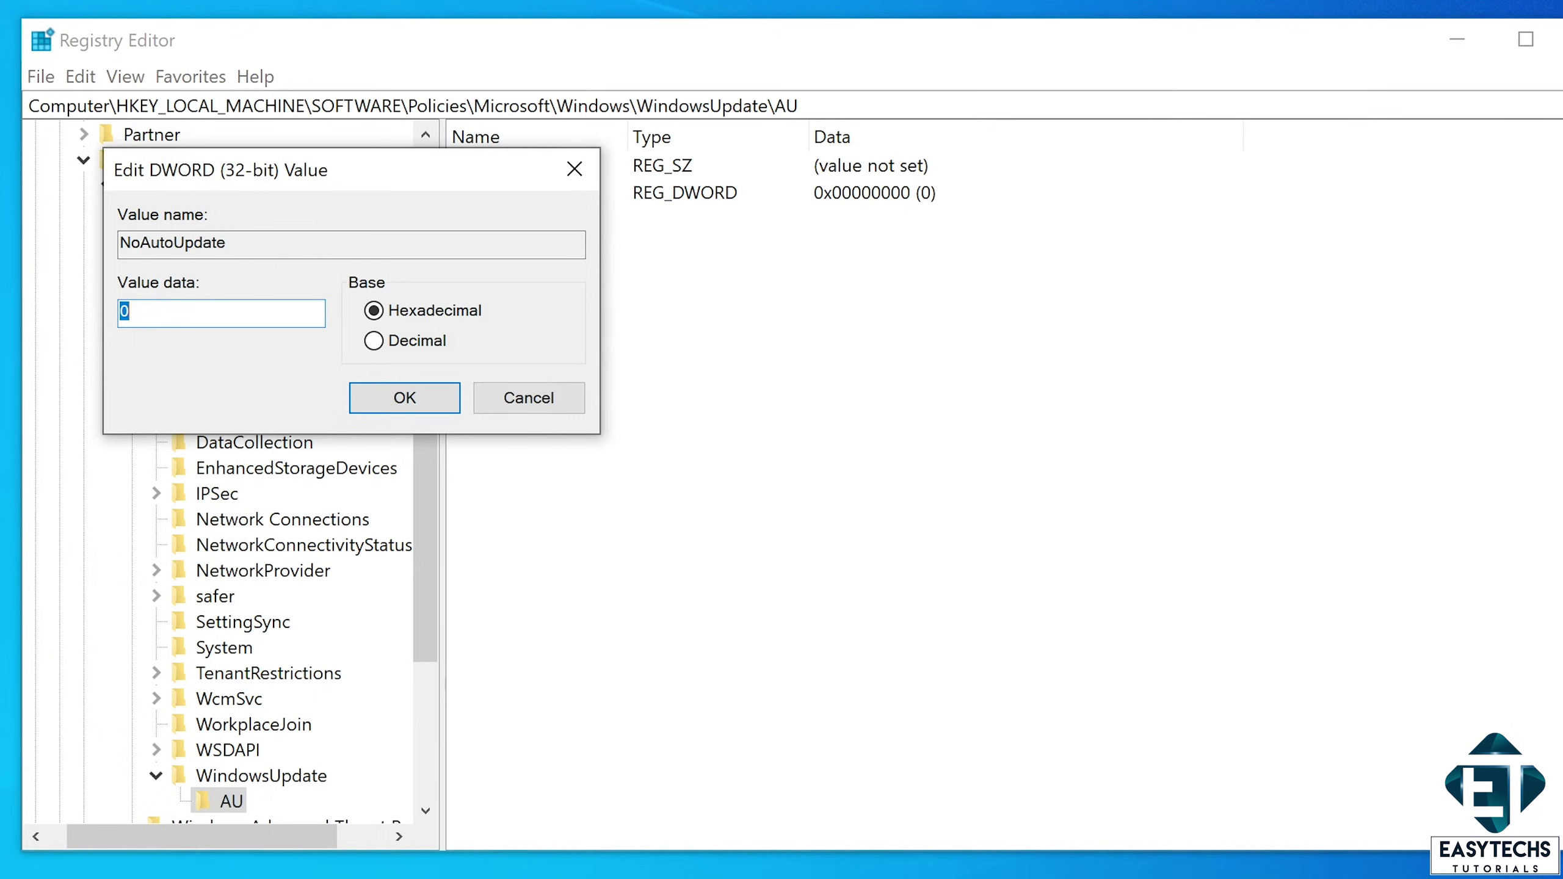
{"action": "key", "text": "BackSpace"}
{"action": "type", "text": "1"}
{"action": "left_click", "coordinate": [401, 396]}
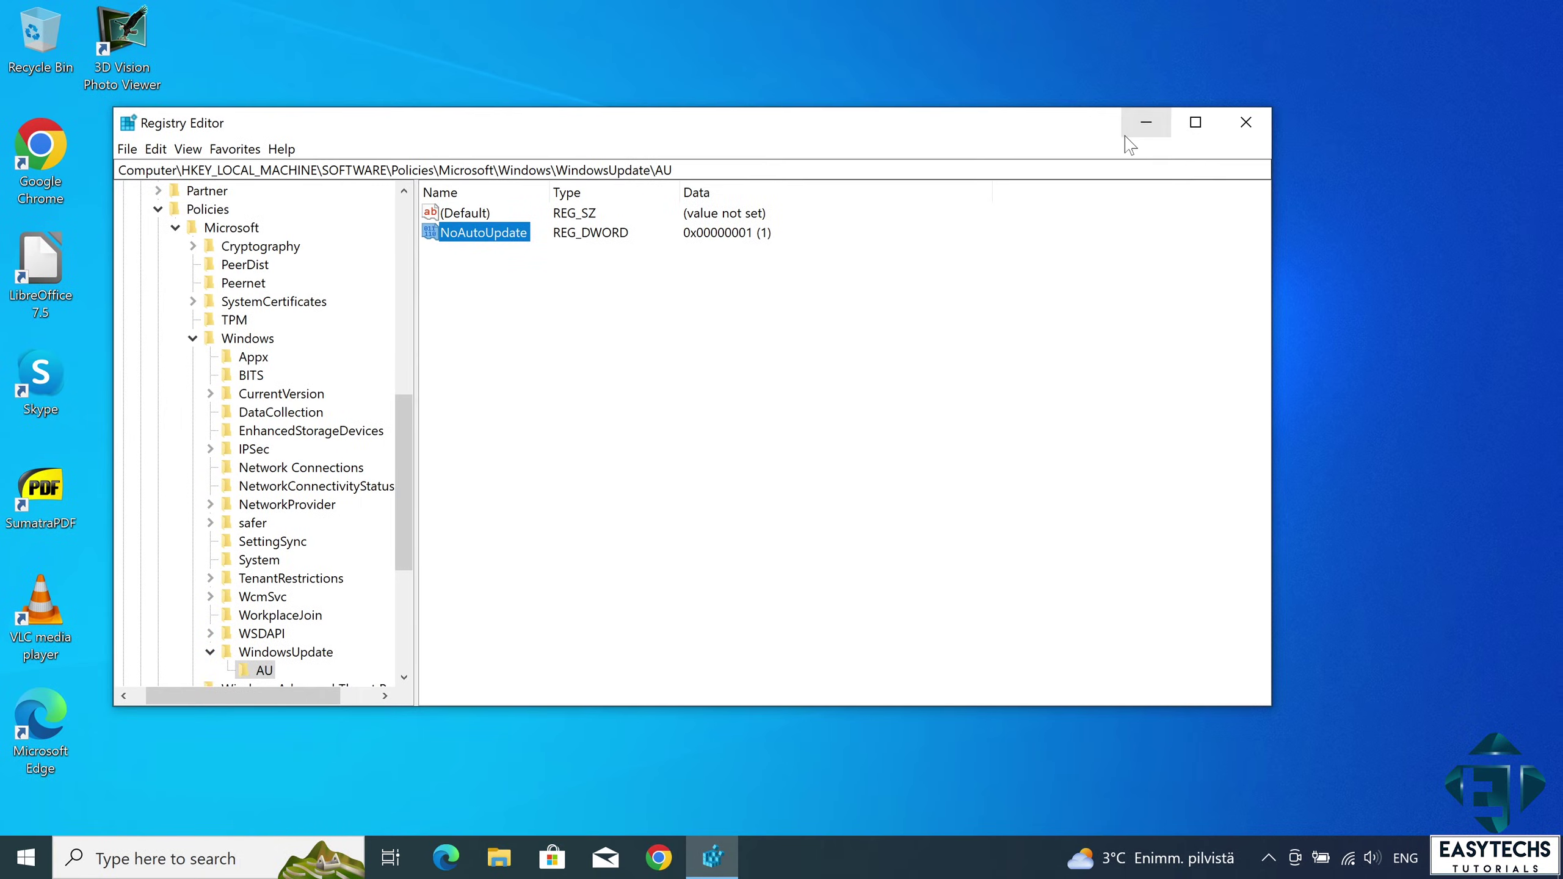
- Close Registry Editor, then bring up the Start menu's power options
{"action": "left_click", "coordinate": [1366, 94]}
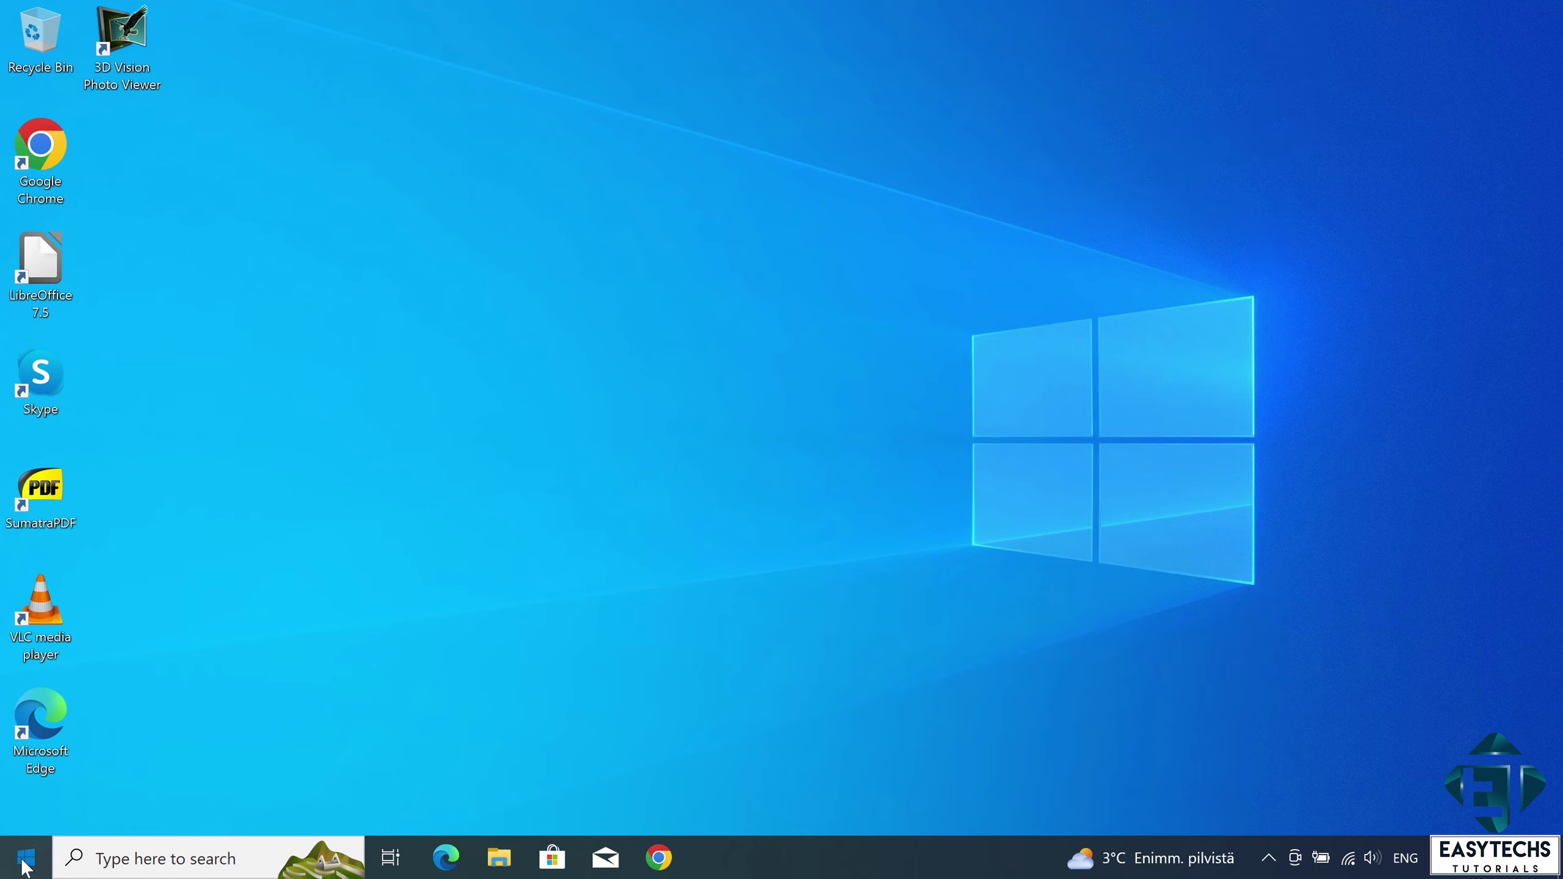
{"action": "left_click", "coordinate": [24, 858]}
{"action": "left_click", "coordinate": [35, 812]}
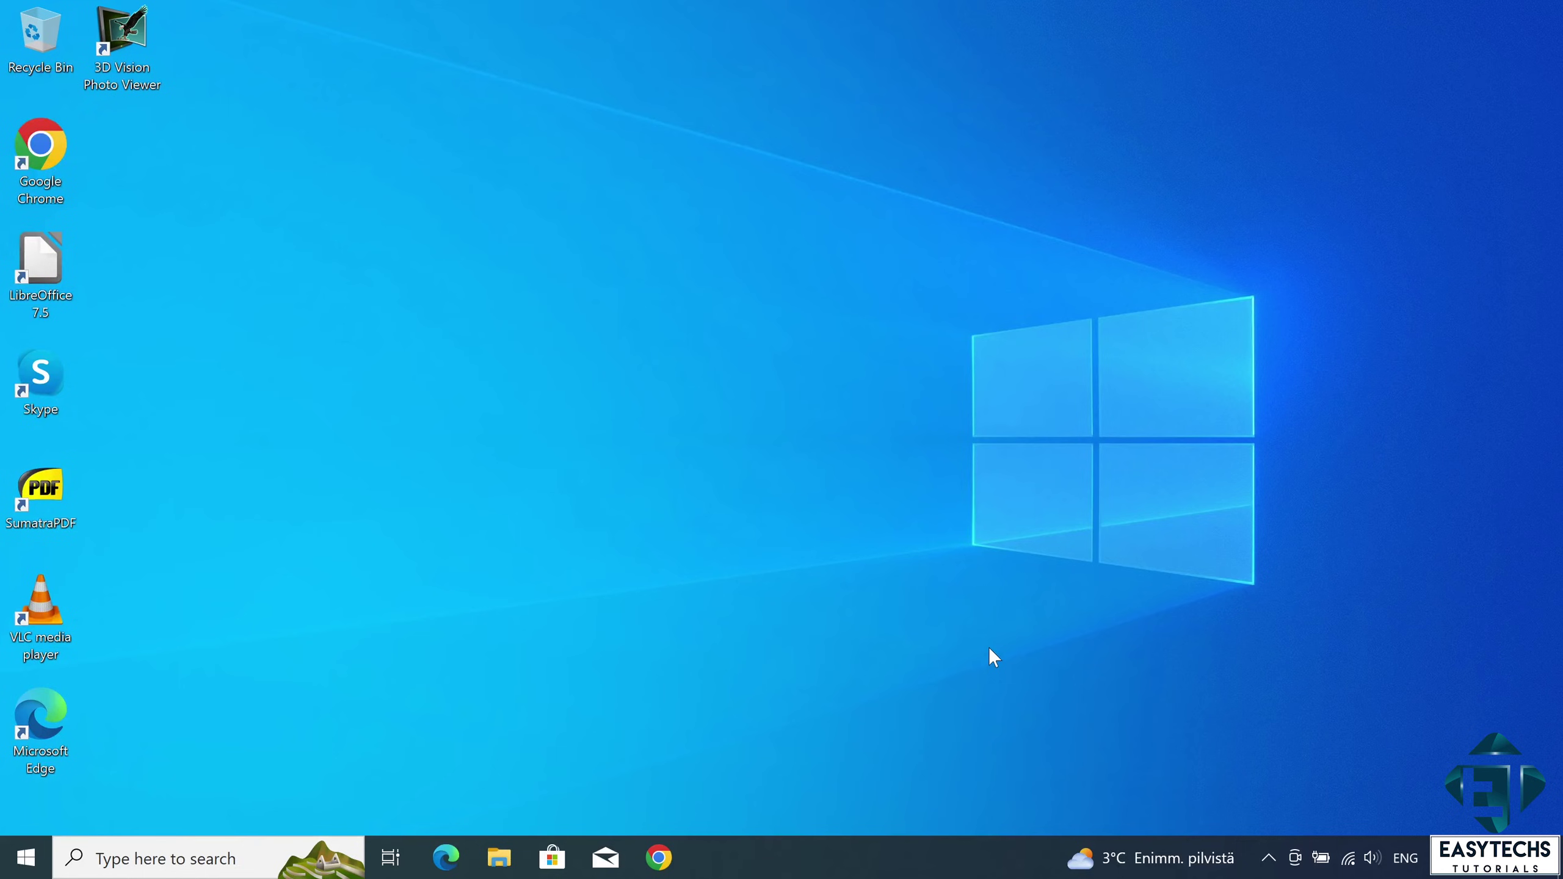
- Launch the Local Group Policy Editor by running gpedit.msc
{"action": "key", "text": "super+r"}
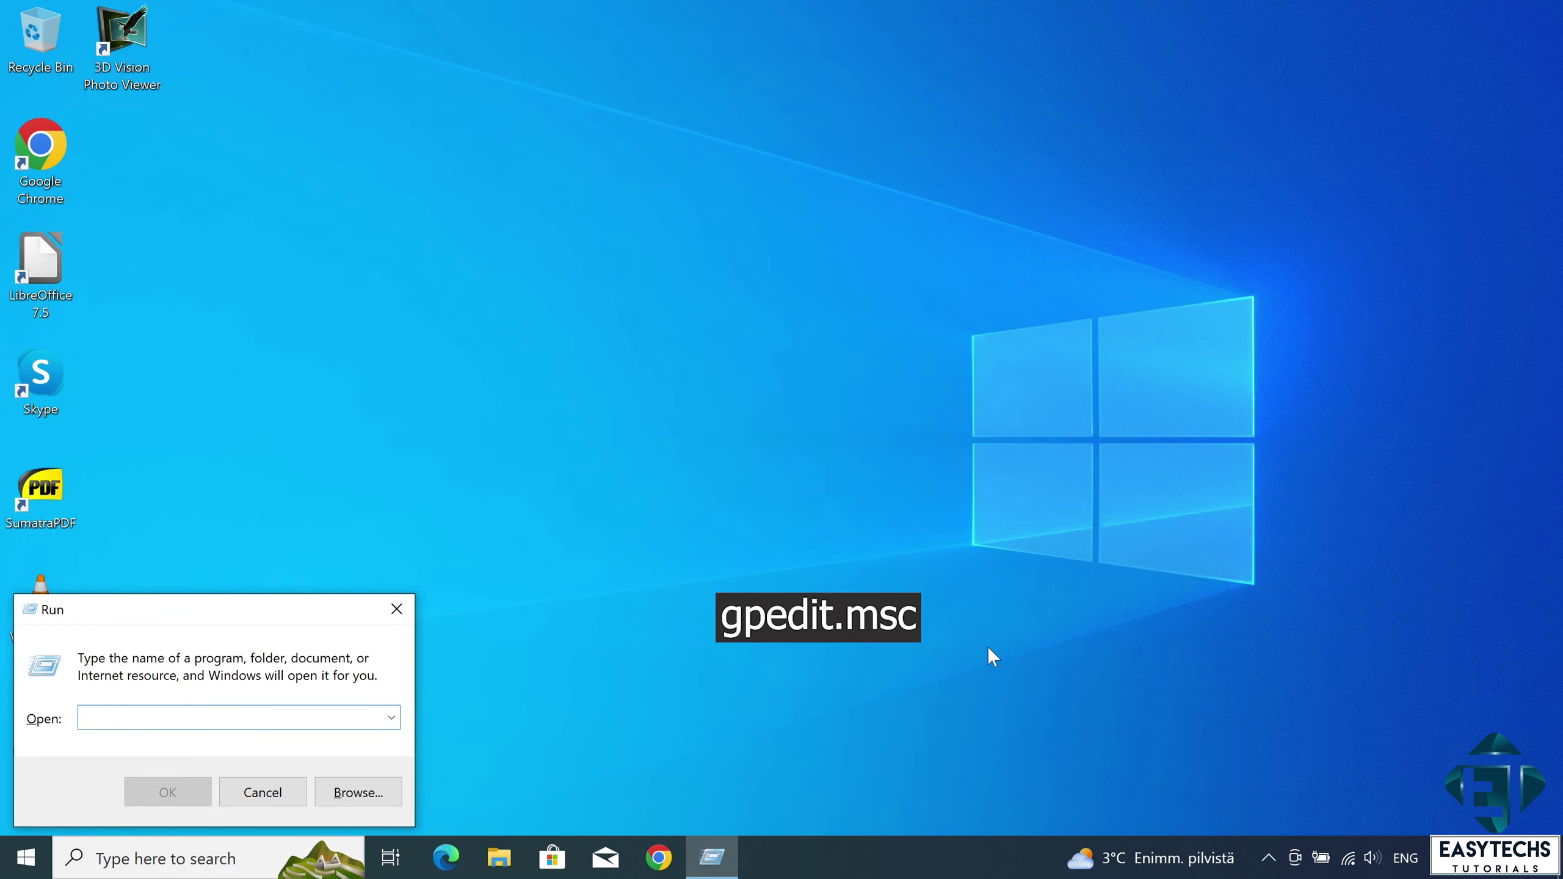
{"action": "type", "text": "gped"}
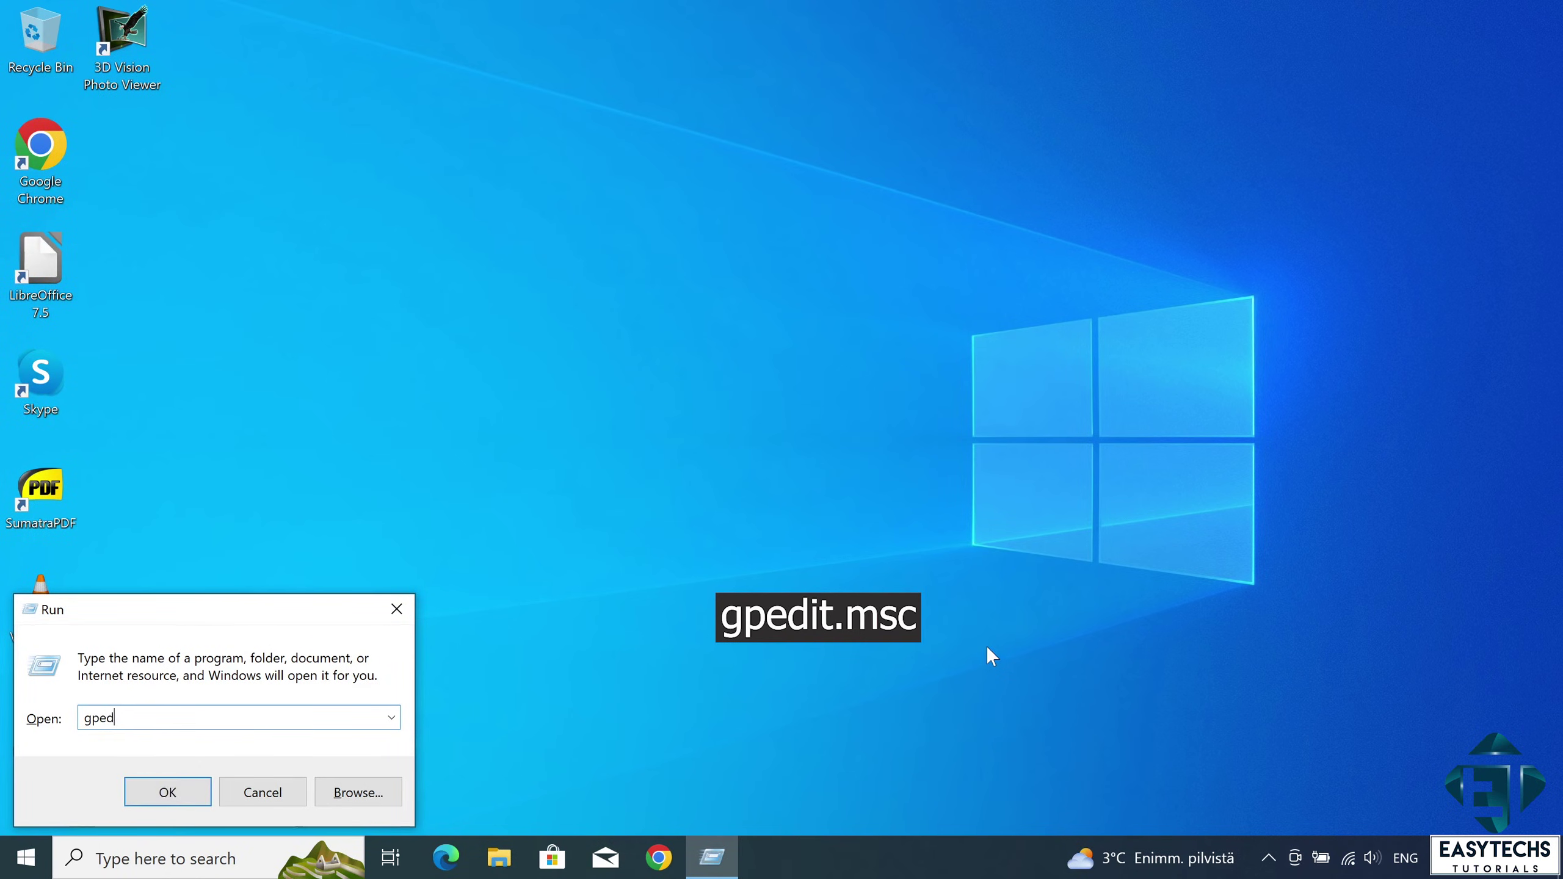
{"action": "type", "text": "it.msc"}
{"action": "key", "text": "Return"}
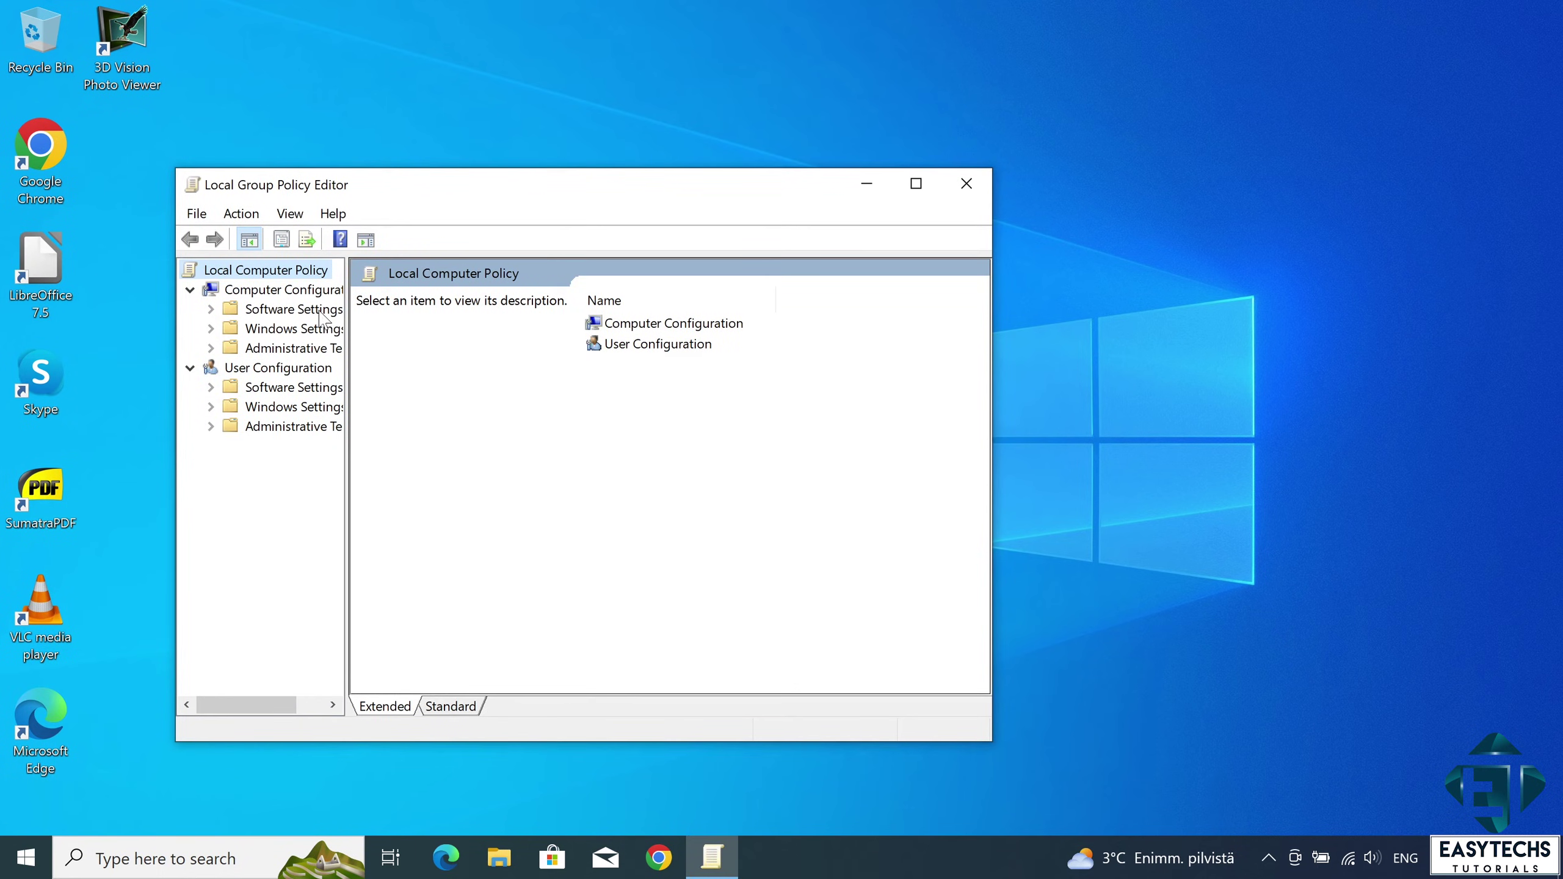
- Go to Computer Configuration > Administrative Templates > Windows Components > Windows Update
{"action": "left_click_drag", "start_coordinate": [346, 320], "coordinate": [413, 320]}
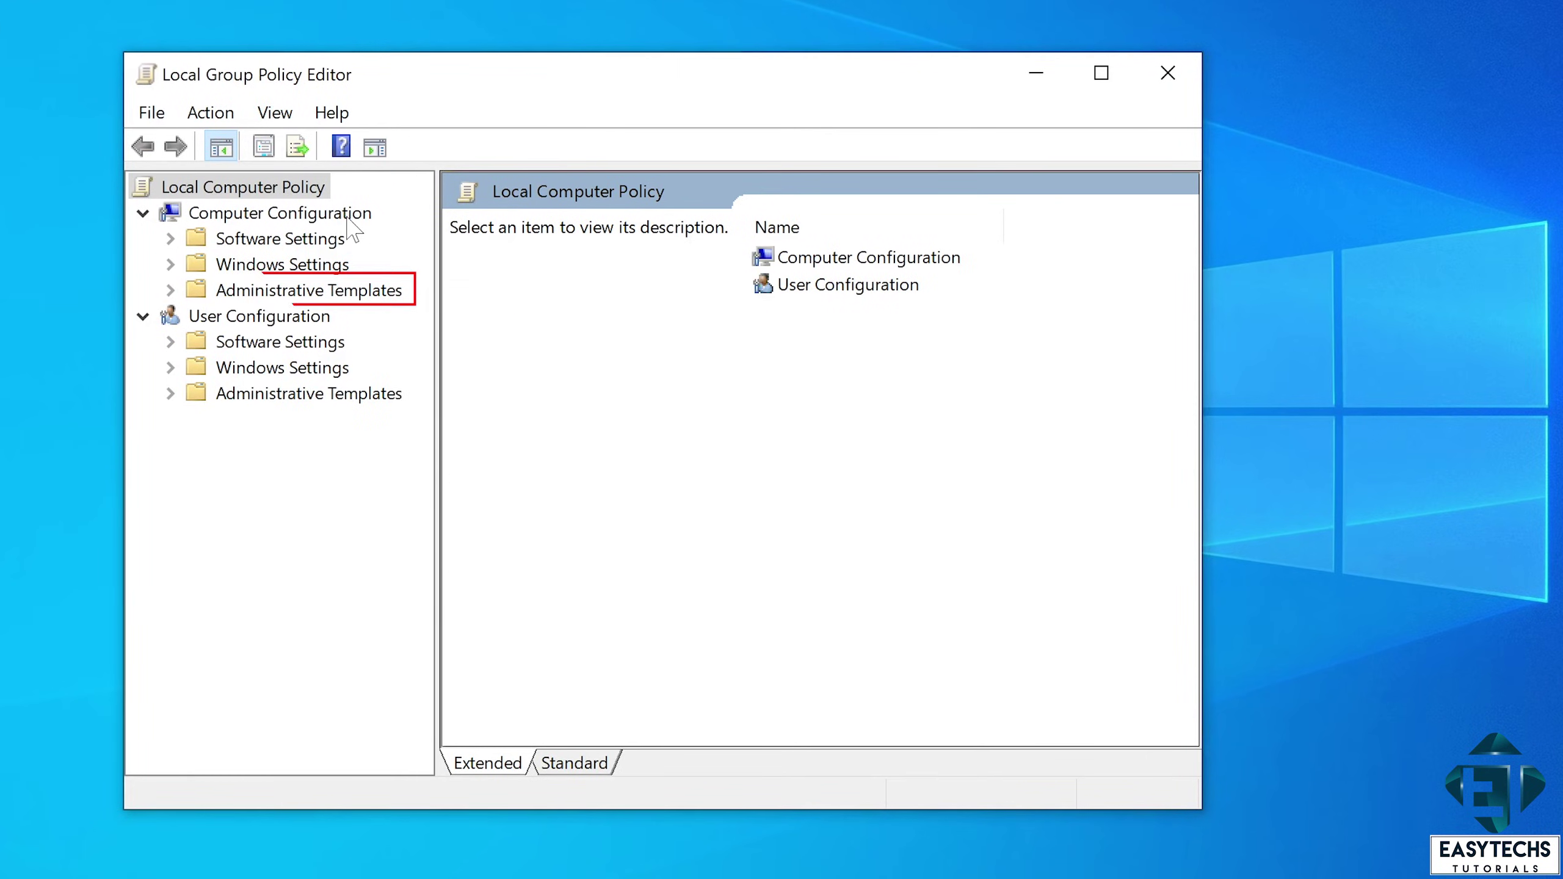
{"action": "double_click", "coordinate": [316, 292]}
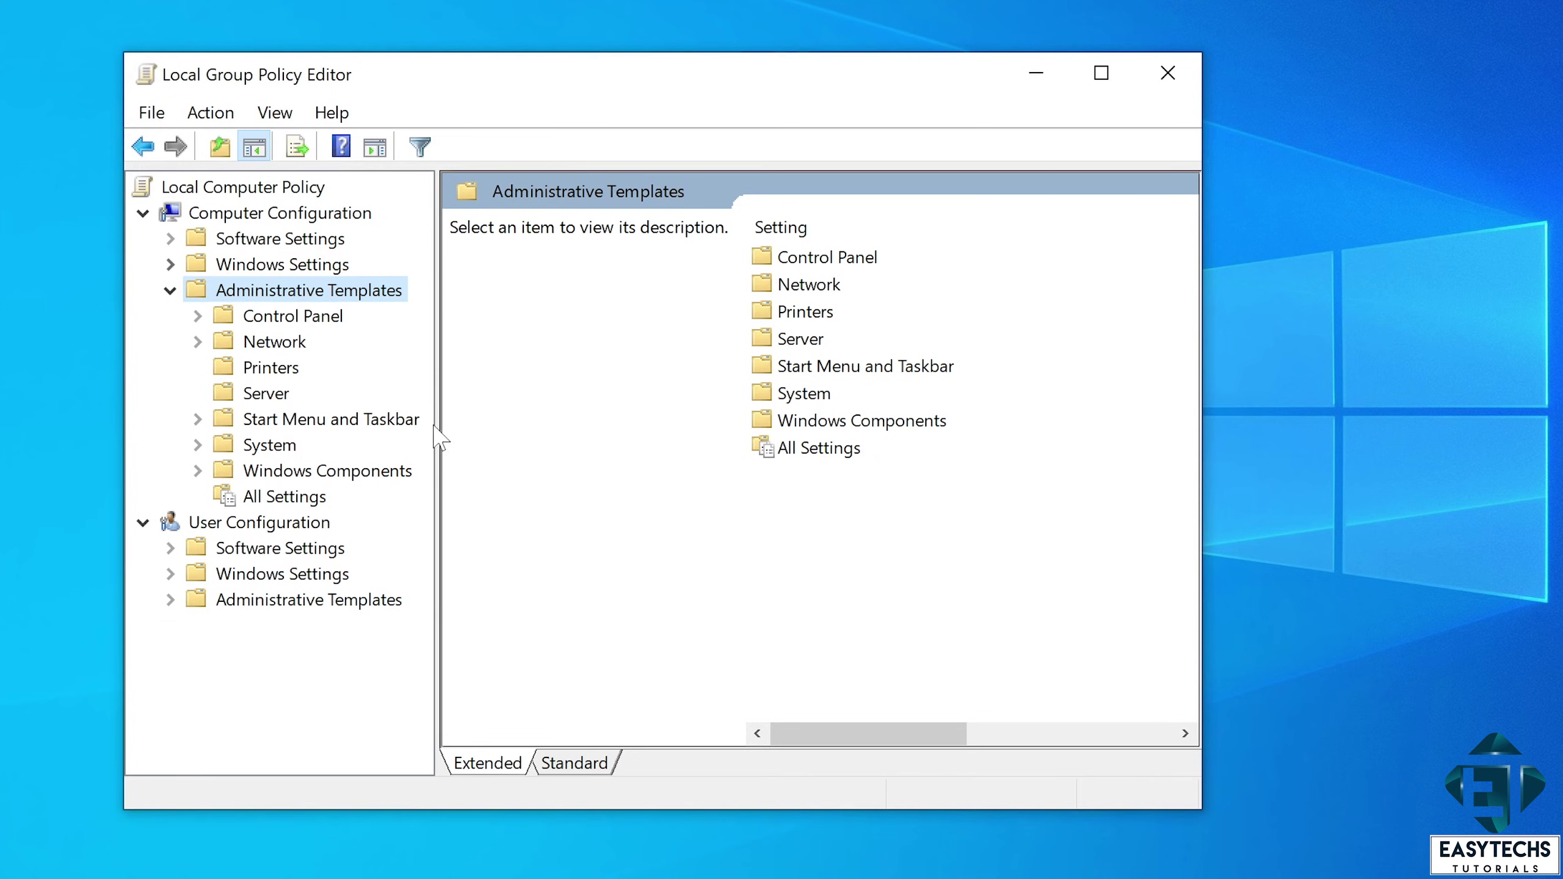
{"action": "left_click", "coordinate": [337, 472]}
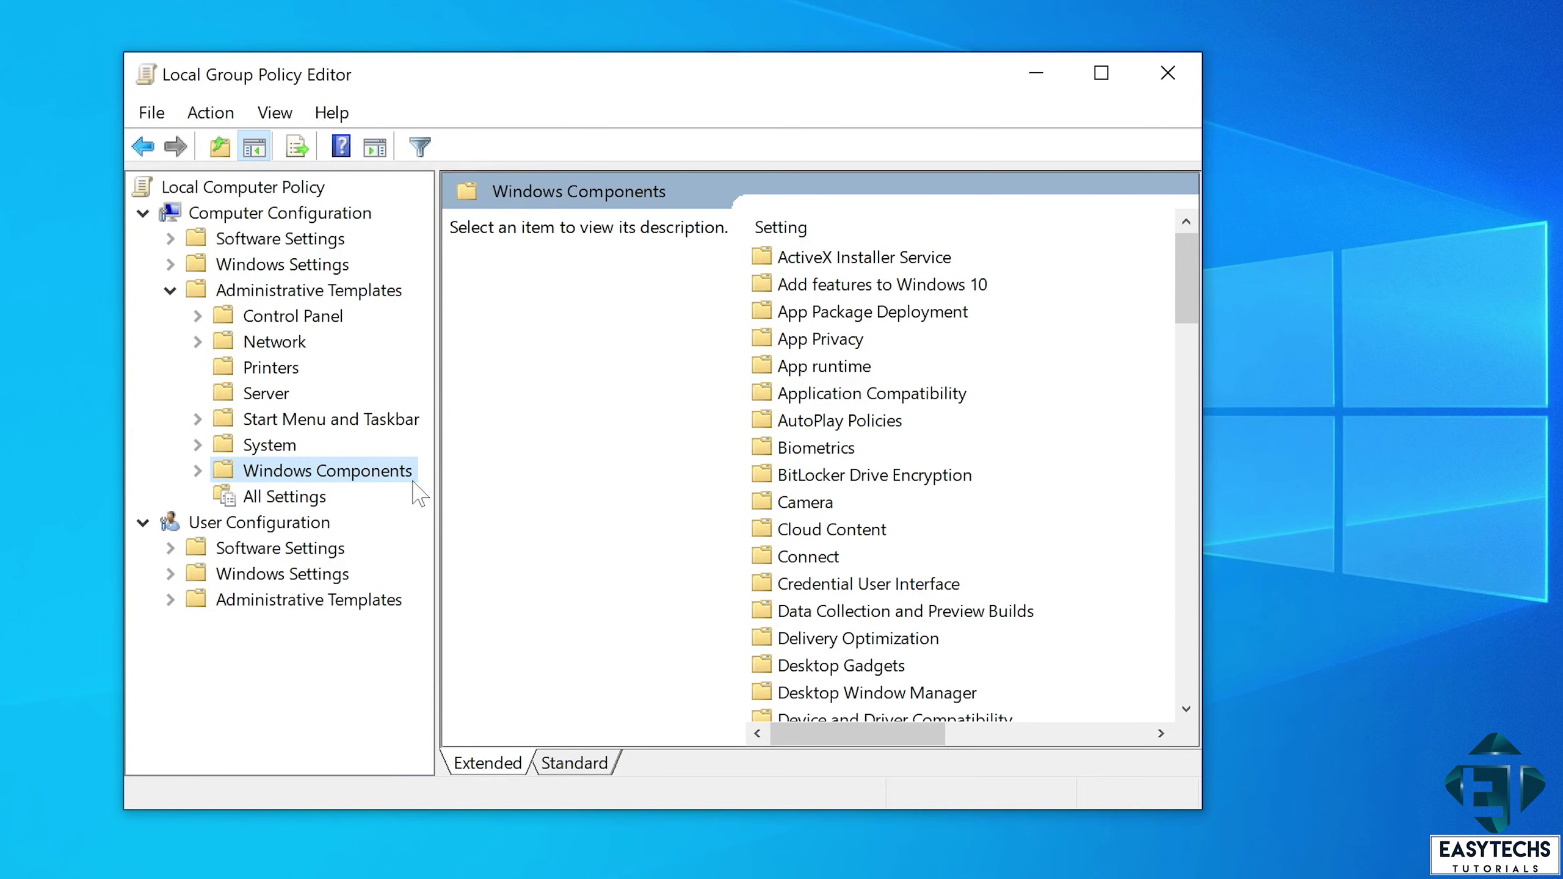
{"action": "scroll", "coordinate": [950, 454], "scroll_direction": "down", "scroll_amount": 3}
{"action": "scroll", "coordinate": [950, 474], "scroll_direction": "down", "scroll_amount": 20}
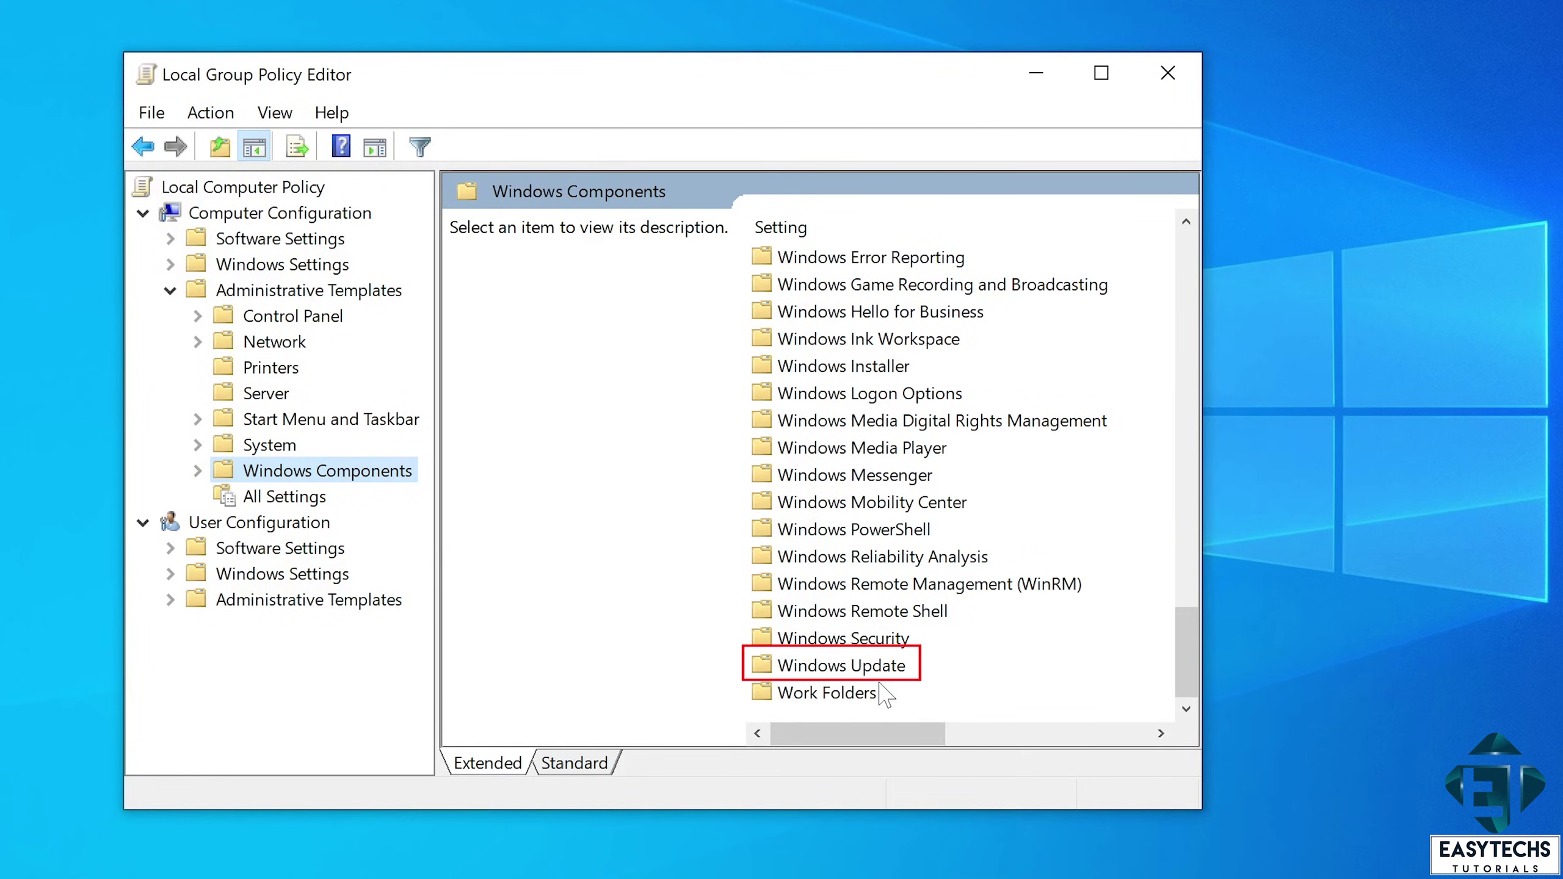
{"action": "double_click", "coordinate": [882, 671]}
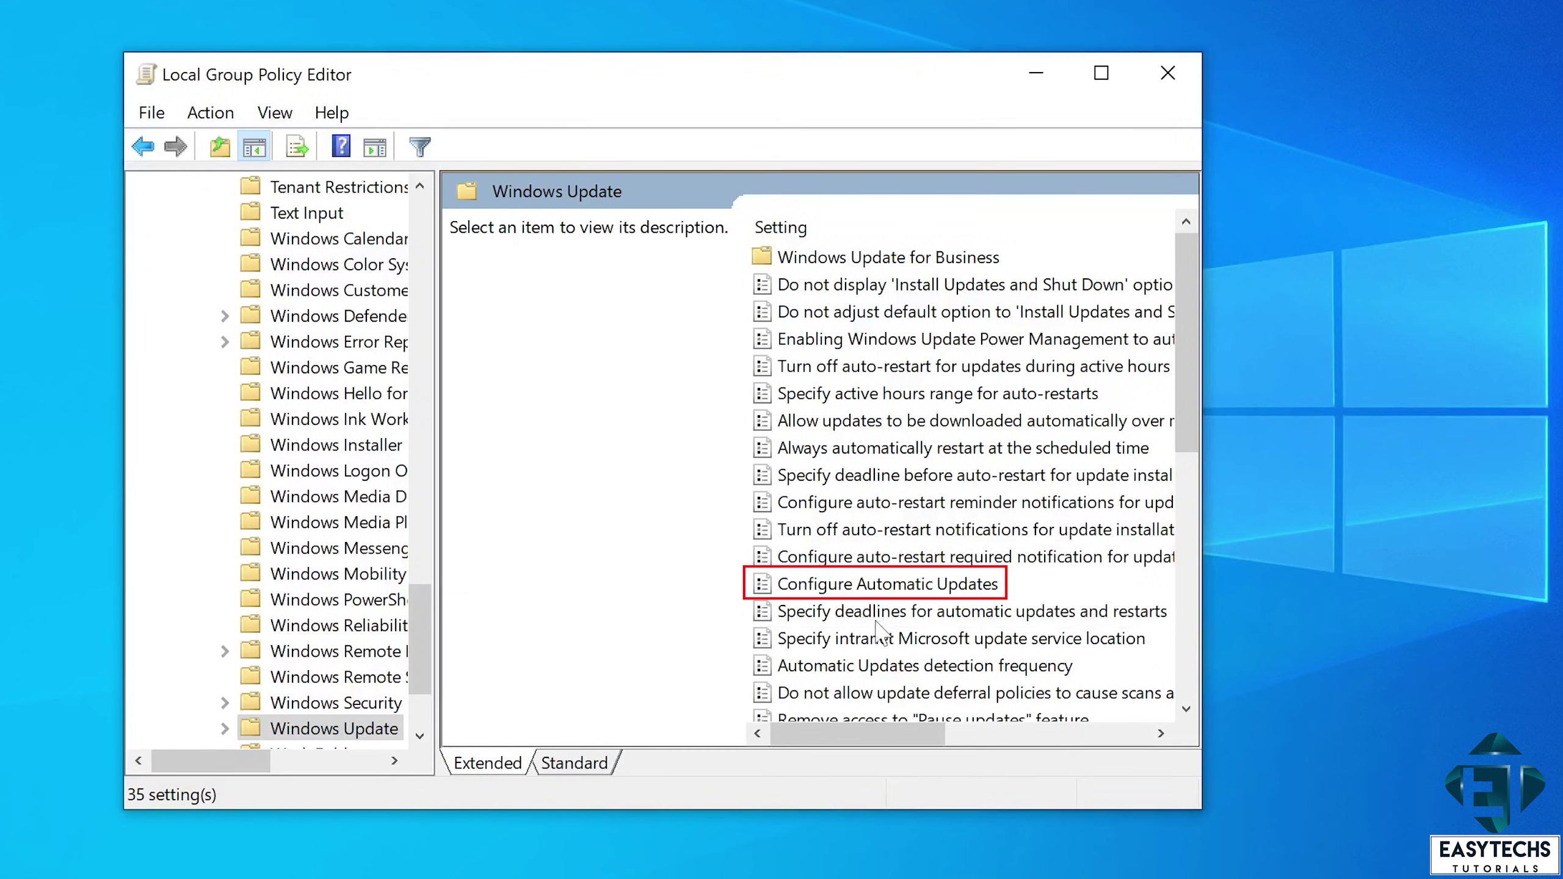
- Set the Configure Automatic Updates policy to Disabled
{"action": "double_click", "coordinate": [909, 585]}
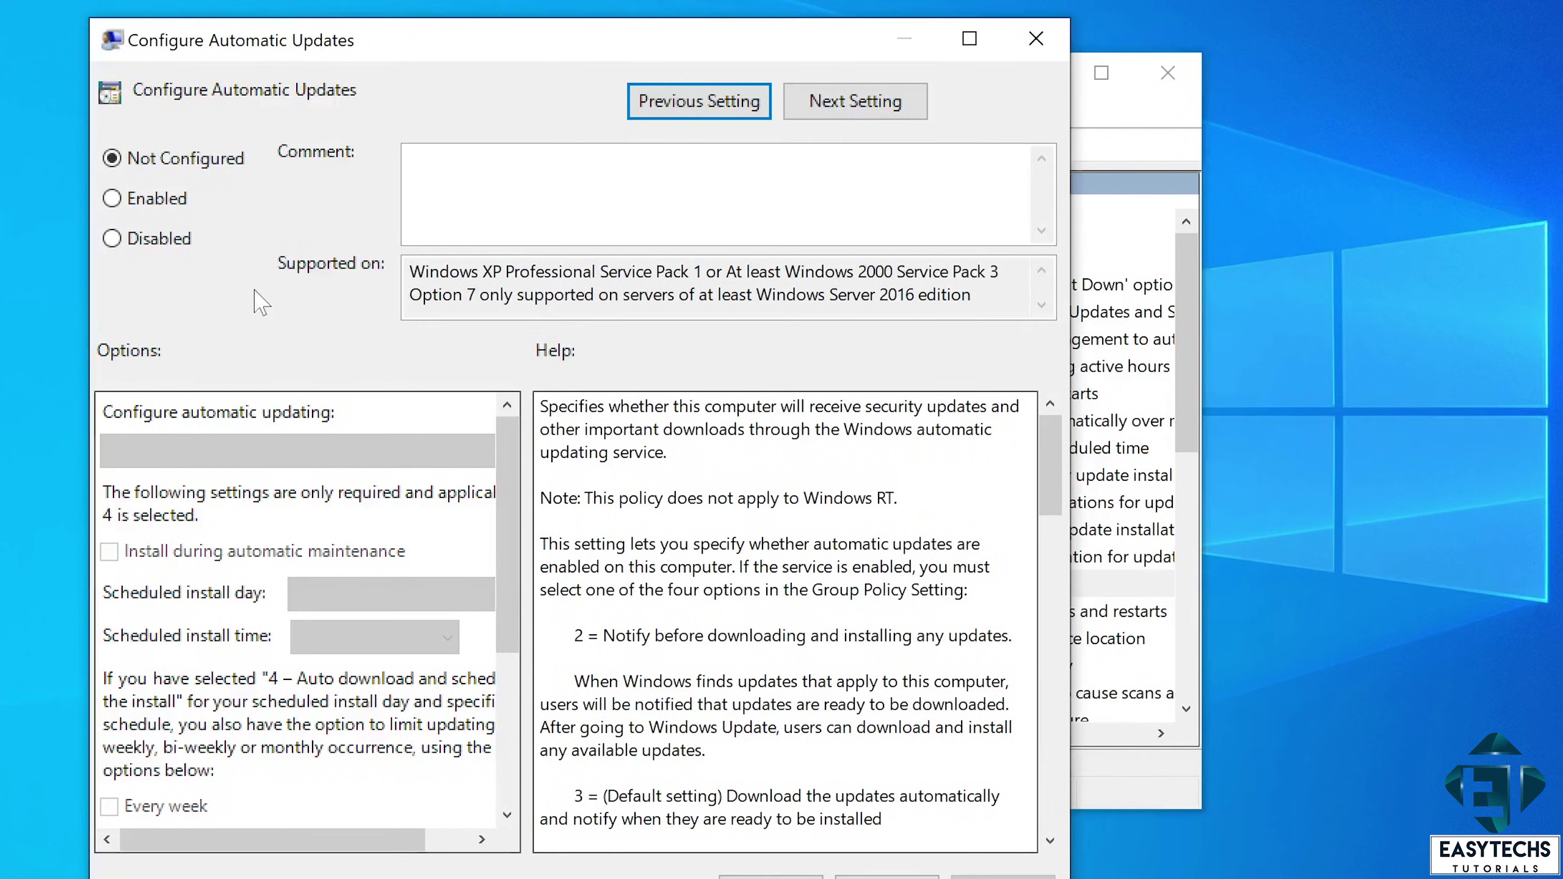
{"action": "left_click", "coordinate": [149, 241]}
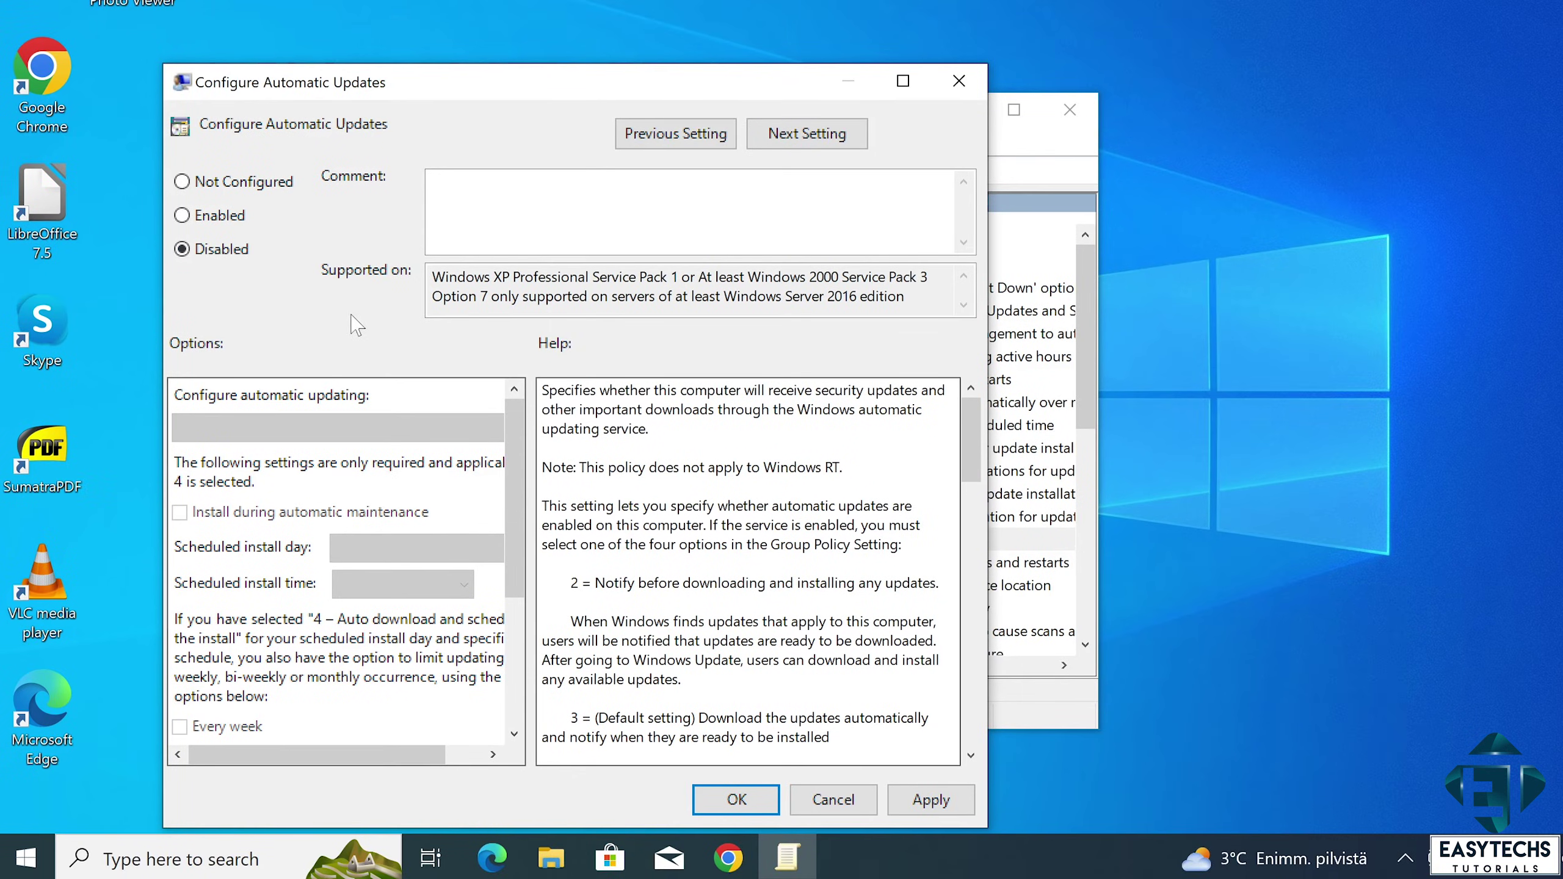
{"action": "left_click", "coordinate": [732, 809]}
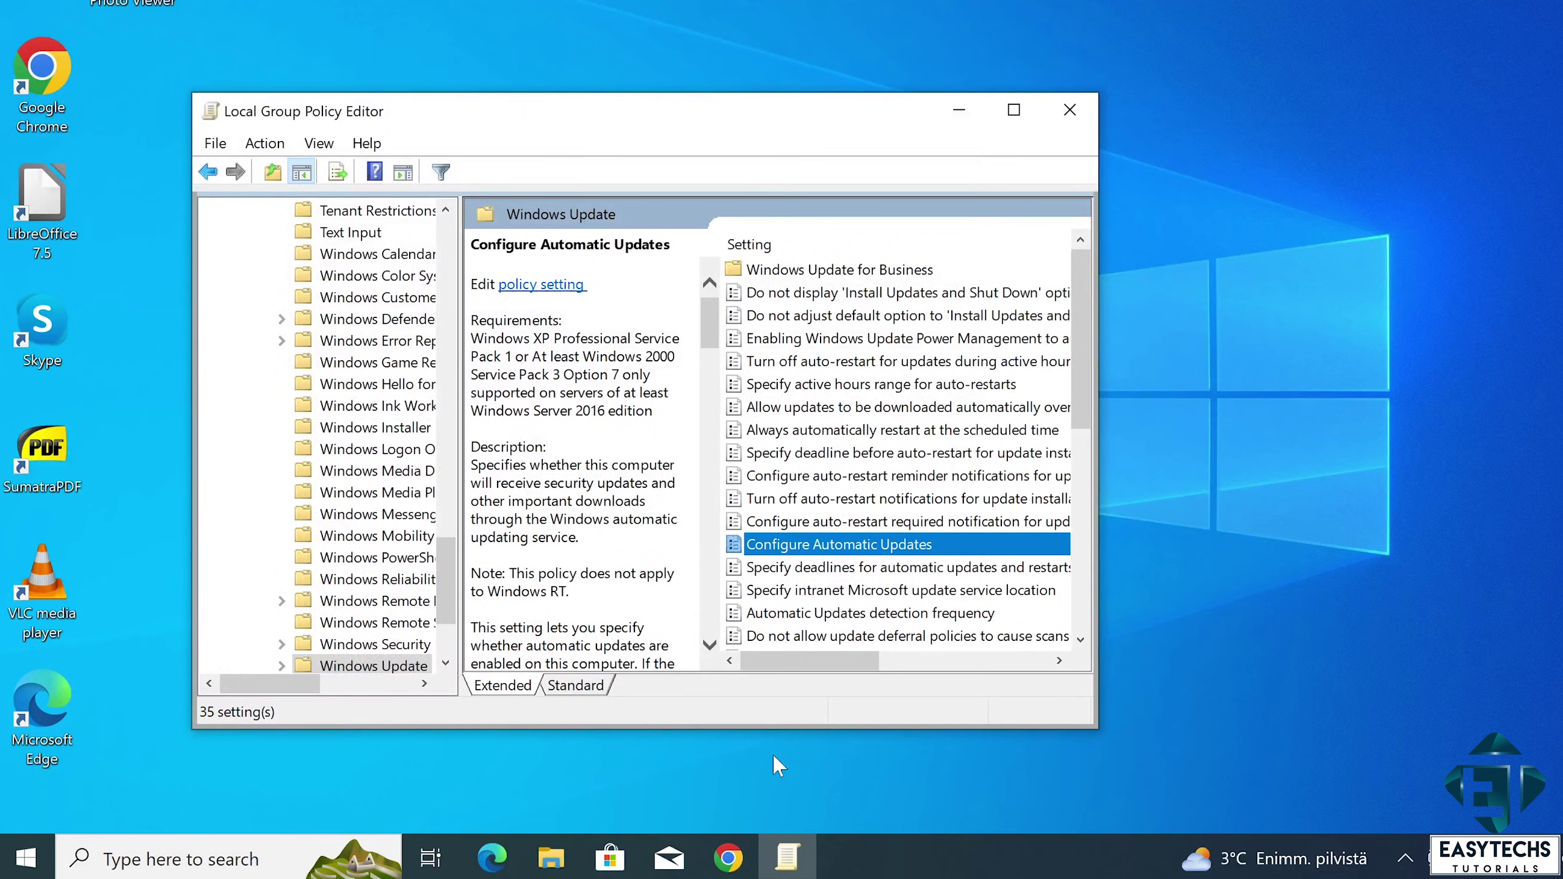
- Set the No auto-restart with logged on users policy to Enabled
{"action": "left_click", "coordinate": [841, 574]}
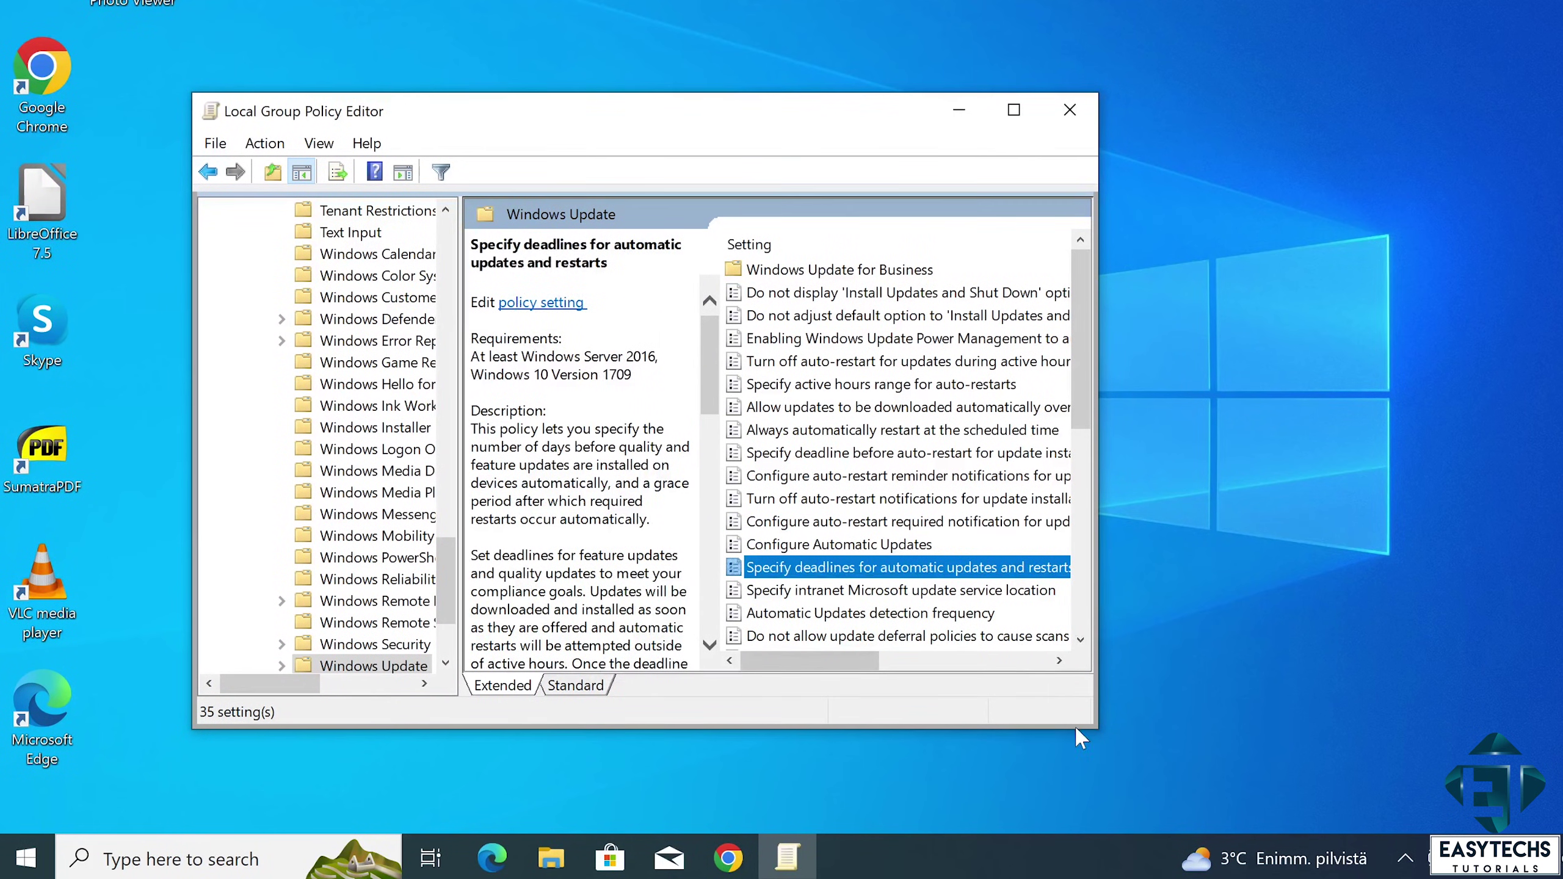
{"action": "left_click_drag", "start_coordinate": [1097, 701], "coordinate": [1448, 700]}
{"action": "scroll", "coordinate": [951, 598], "scroll_direction": "down", "scroll_amount": 3}
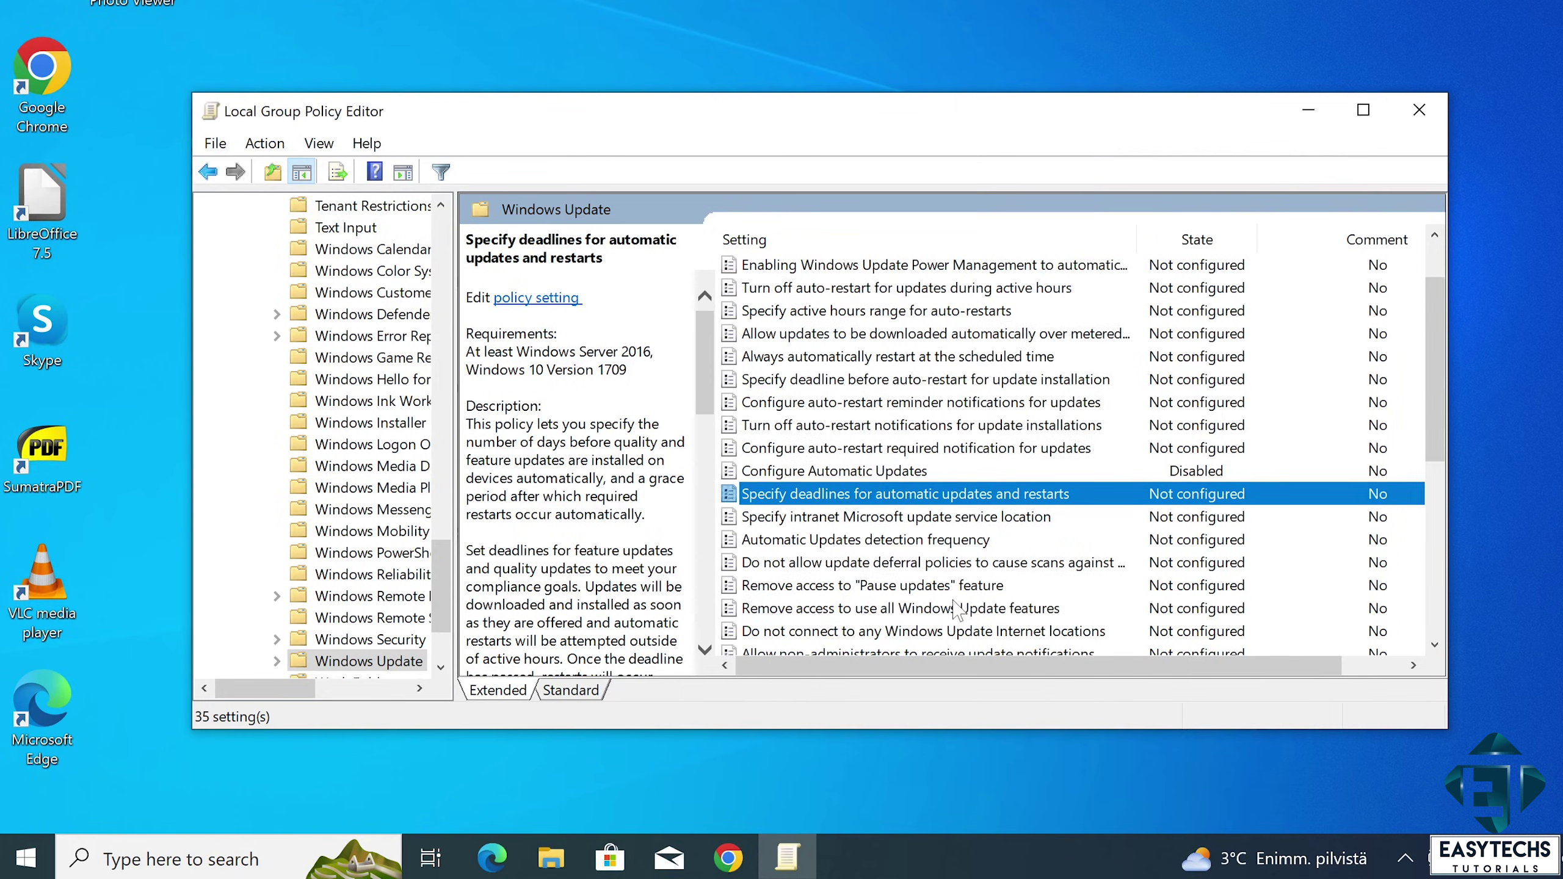
{"action": "scroll", "coordinate": [895, 573], "scroll_direction": "down", "scroll_amount": 1}
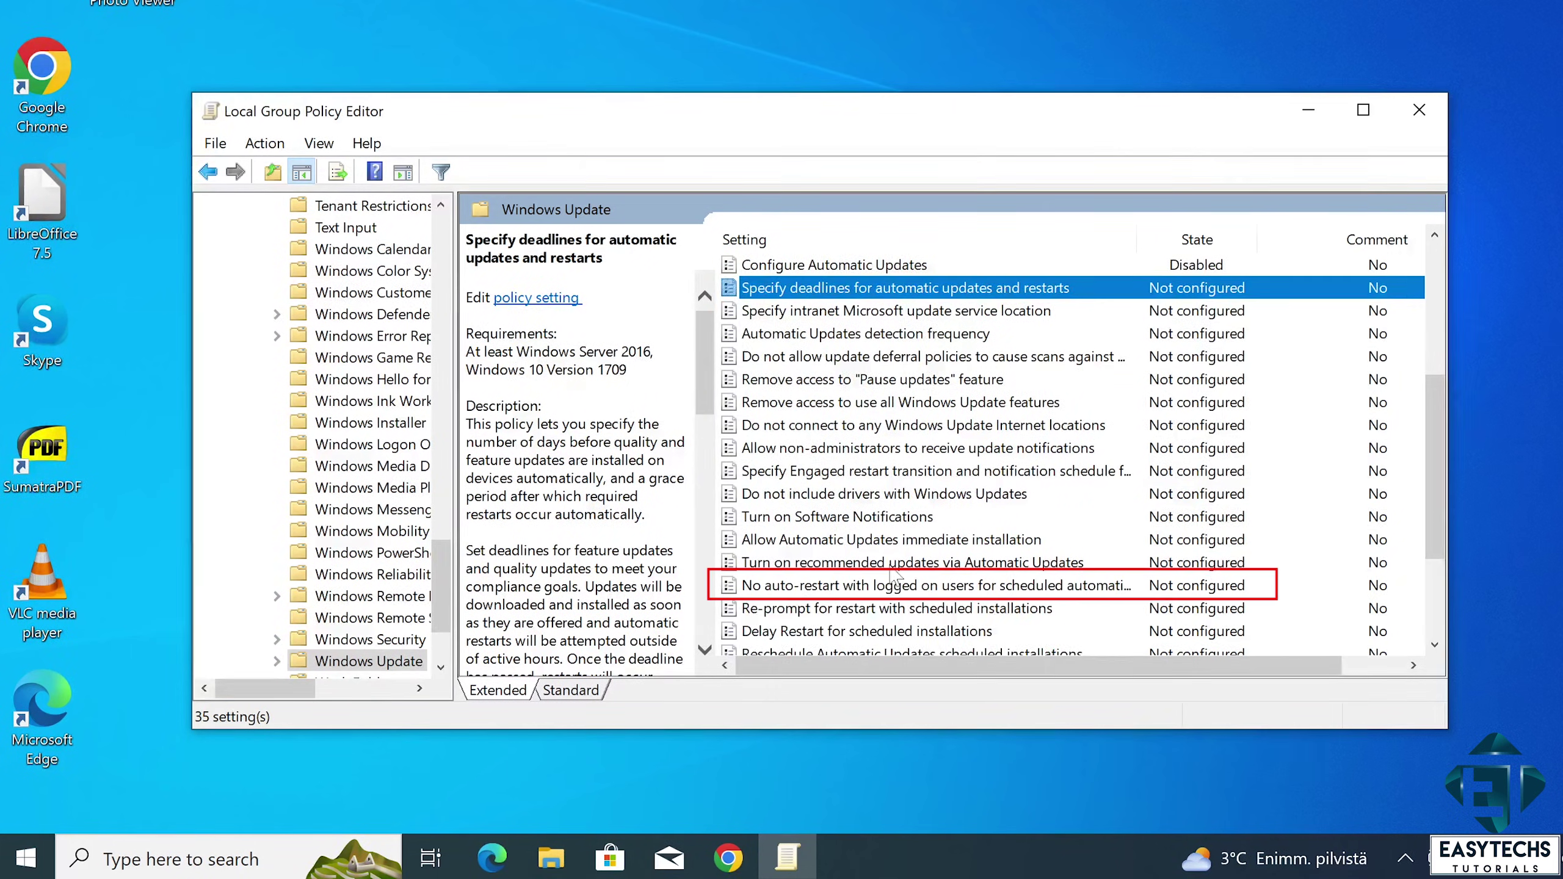
{"action": "double_click", "coordinate": [1150, 586]}
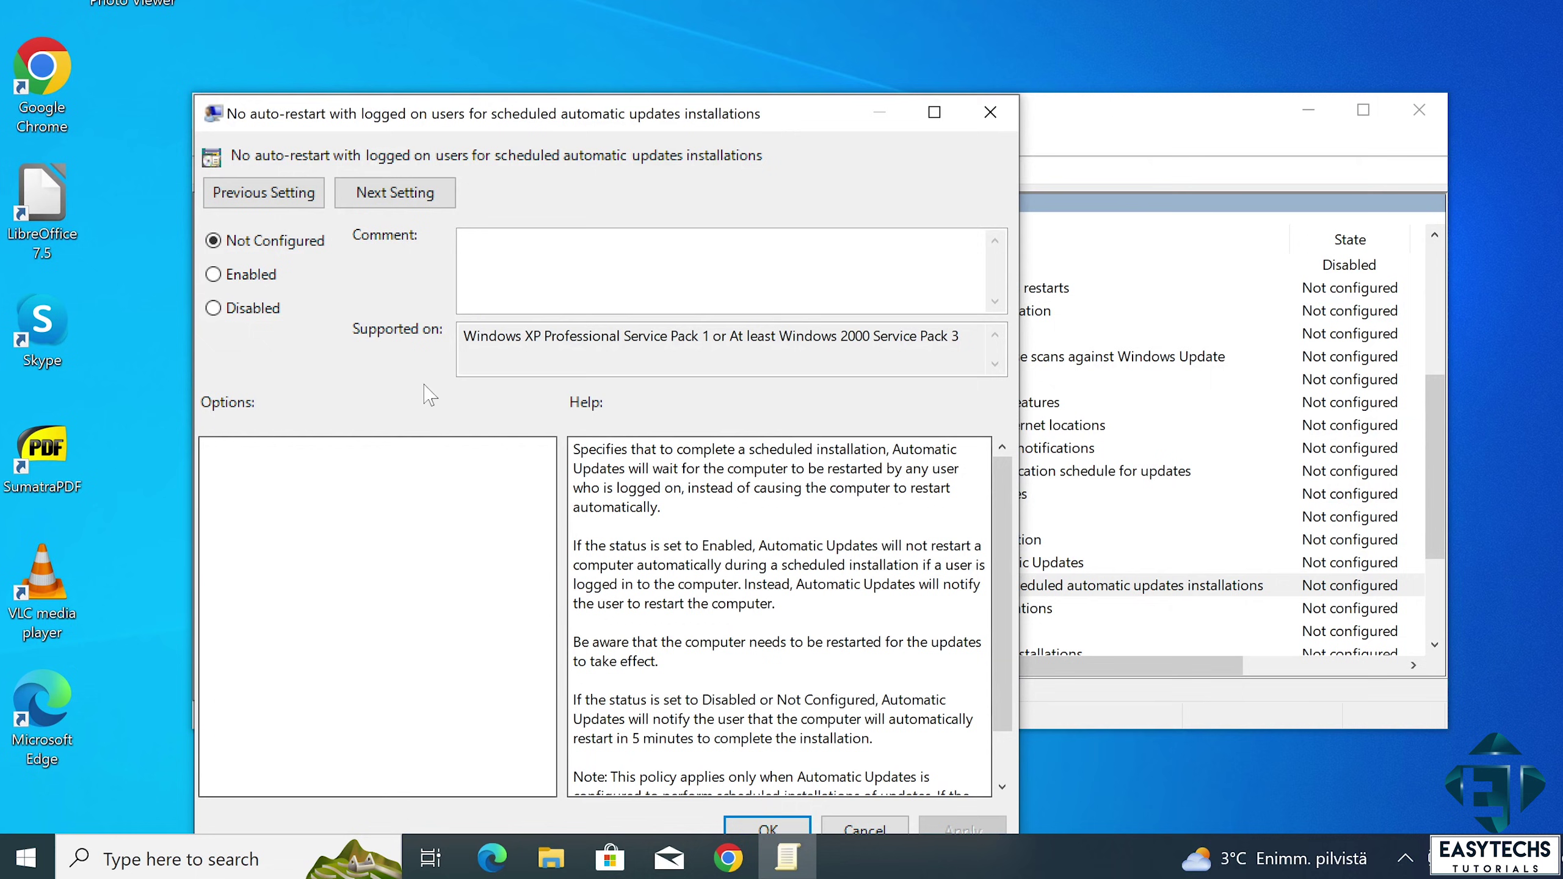
{"action": "left_click", "coordinate": [277, 279]}
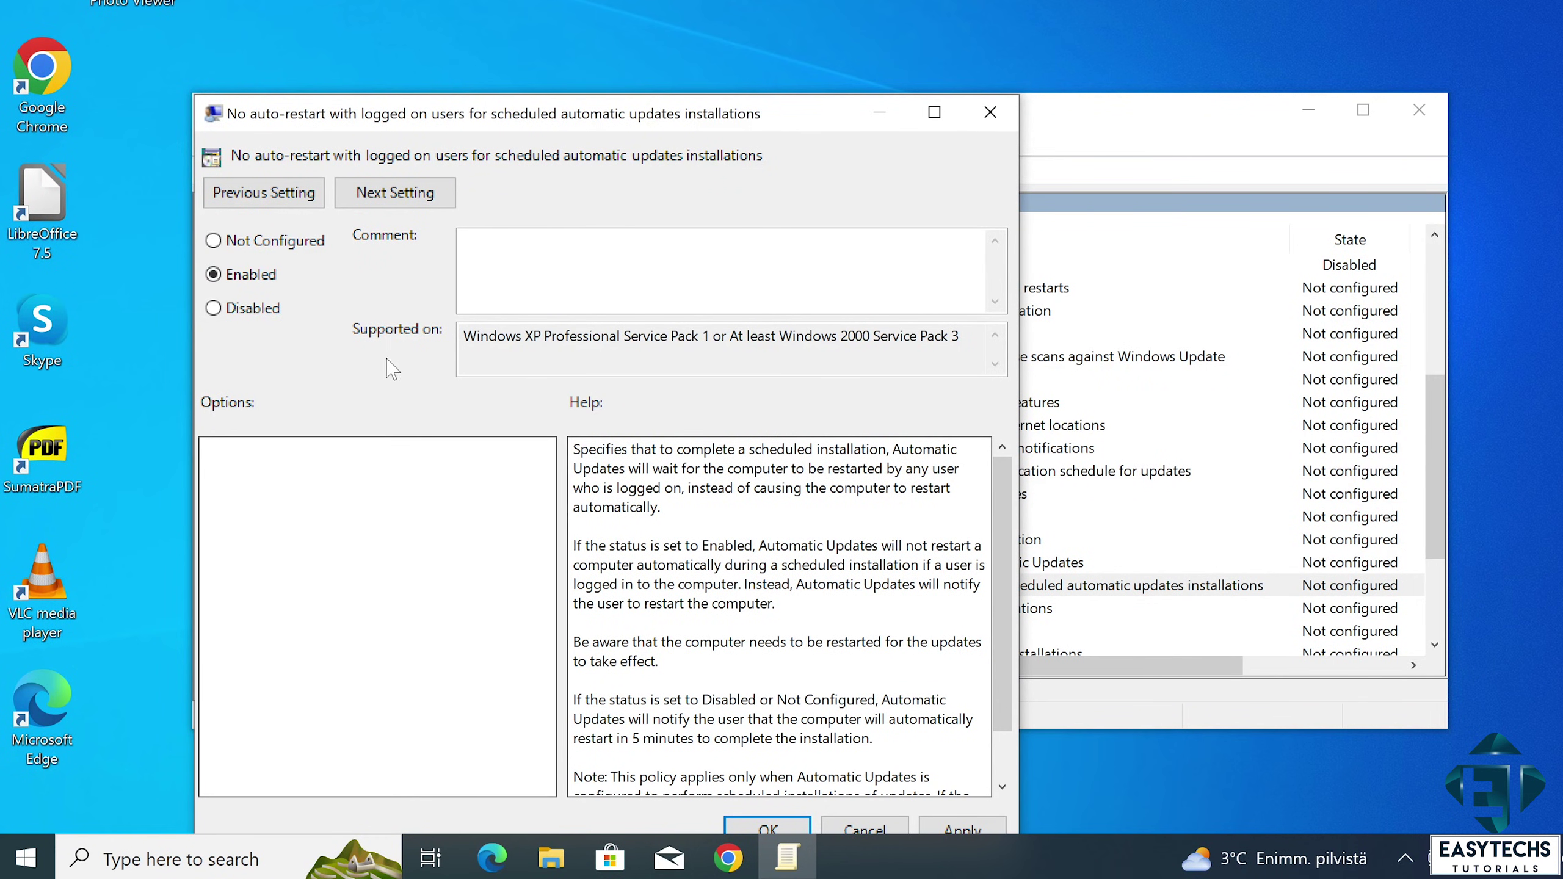
{"action": "left_click_drag", "start_coordinate": [761, 121], "coordinate": [761, 15]}
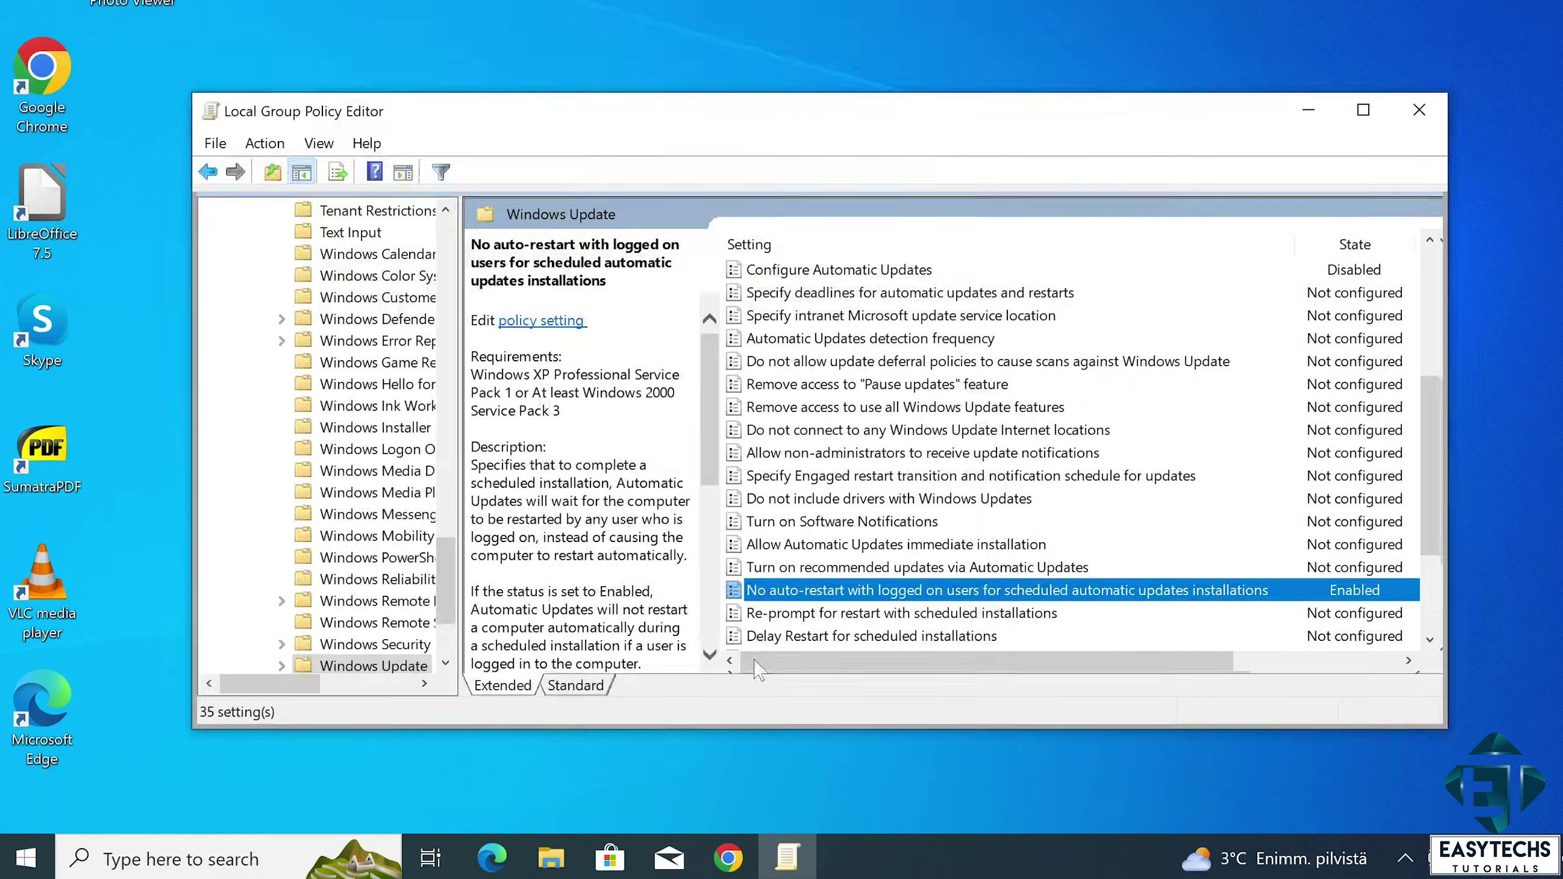
{"action": "left_click", "coordinate": [739, 715]}
- Close the Group Policy Editor and show the Start menu's sleep, shut down and restart options
{"action": "left_click", "coordinate": [1420, 110]}
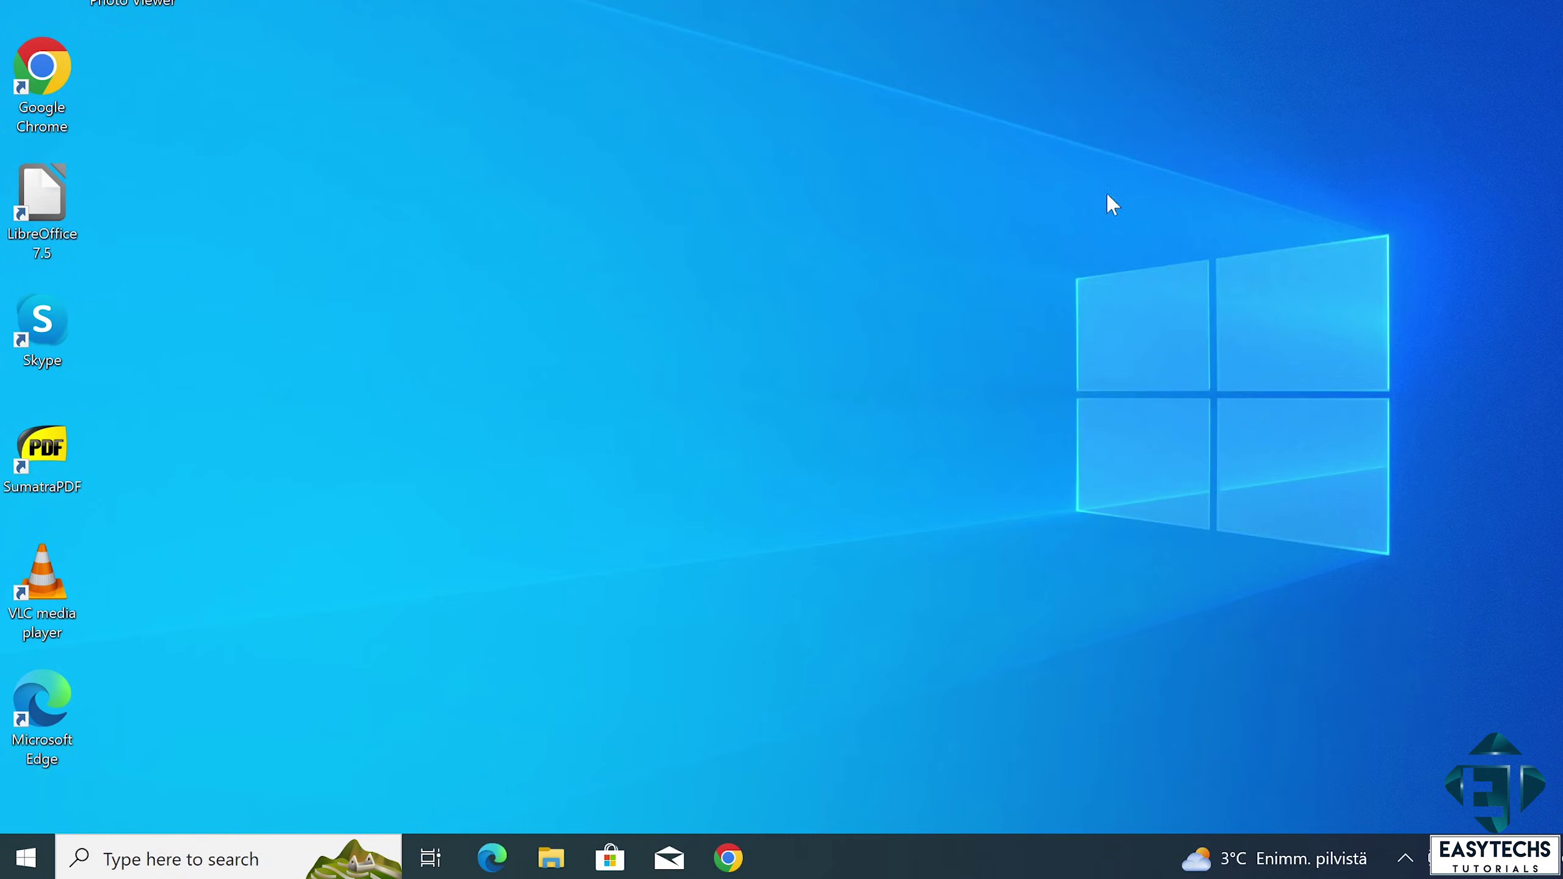
{"action": "left_click", "coordinate": [23, 856]}
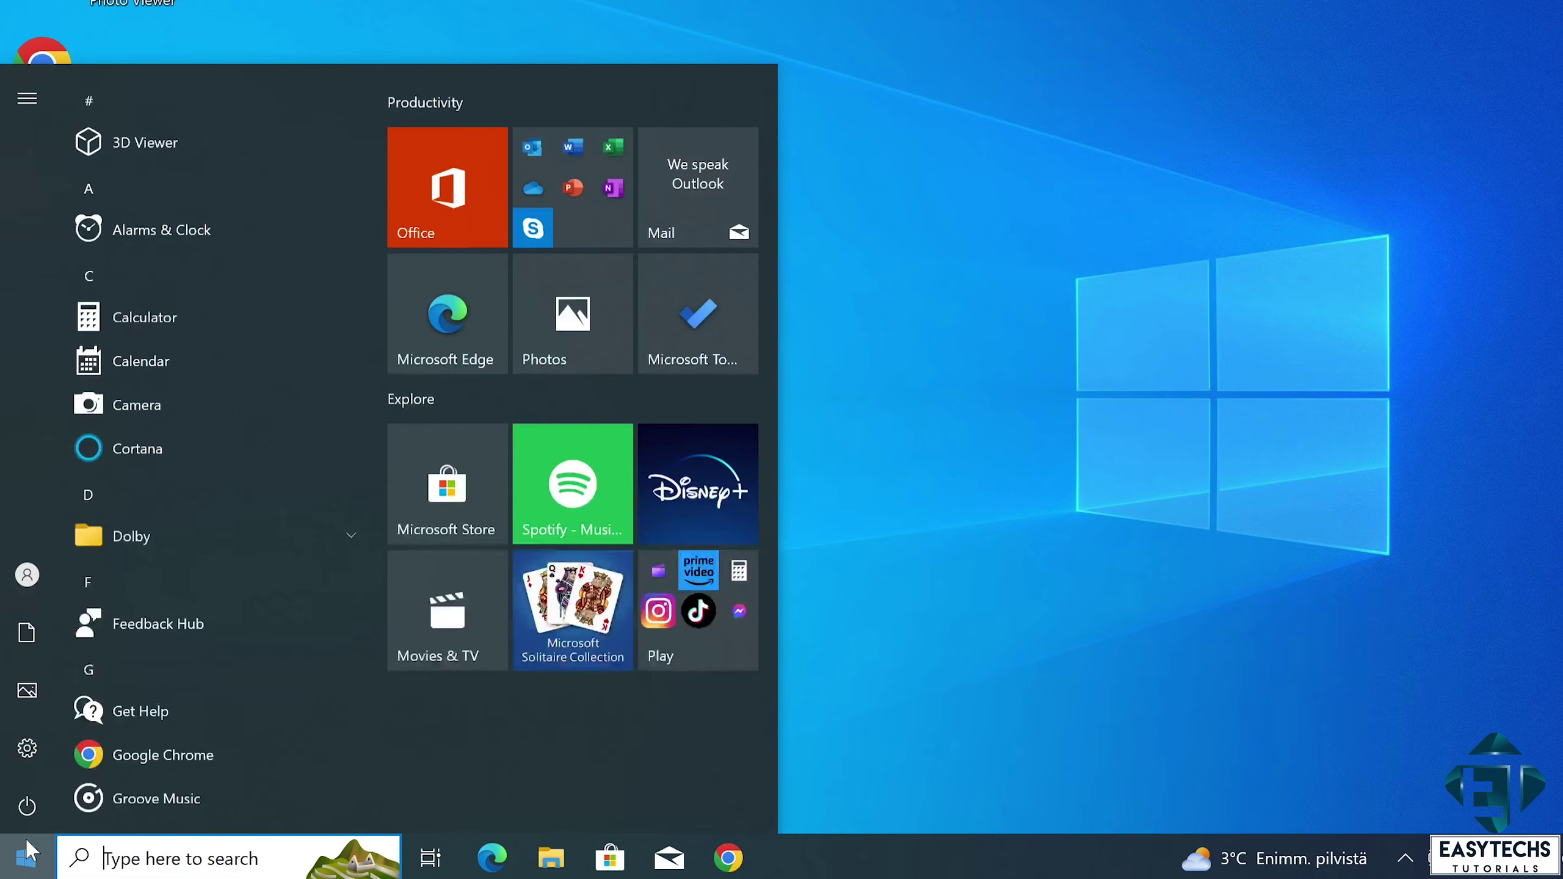
{"action": "left_click", "coordinate": [25, 816]}
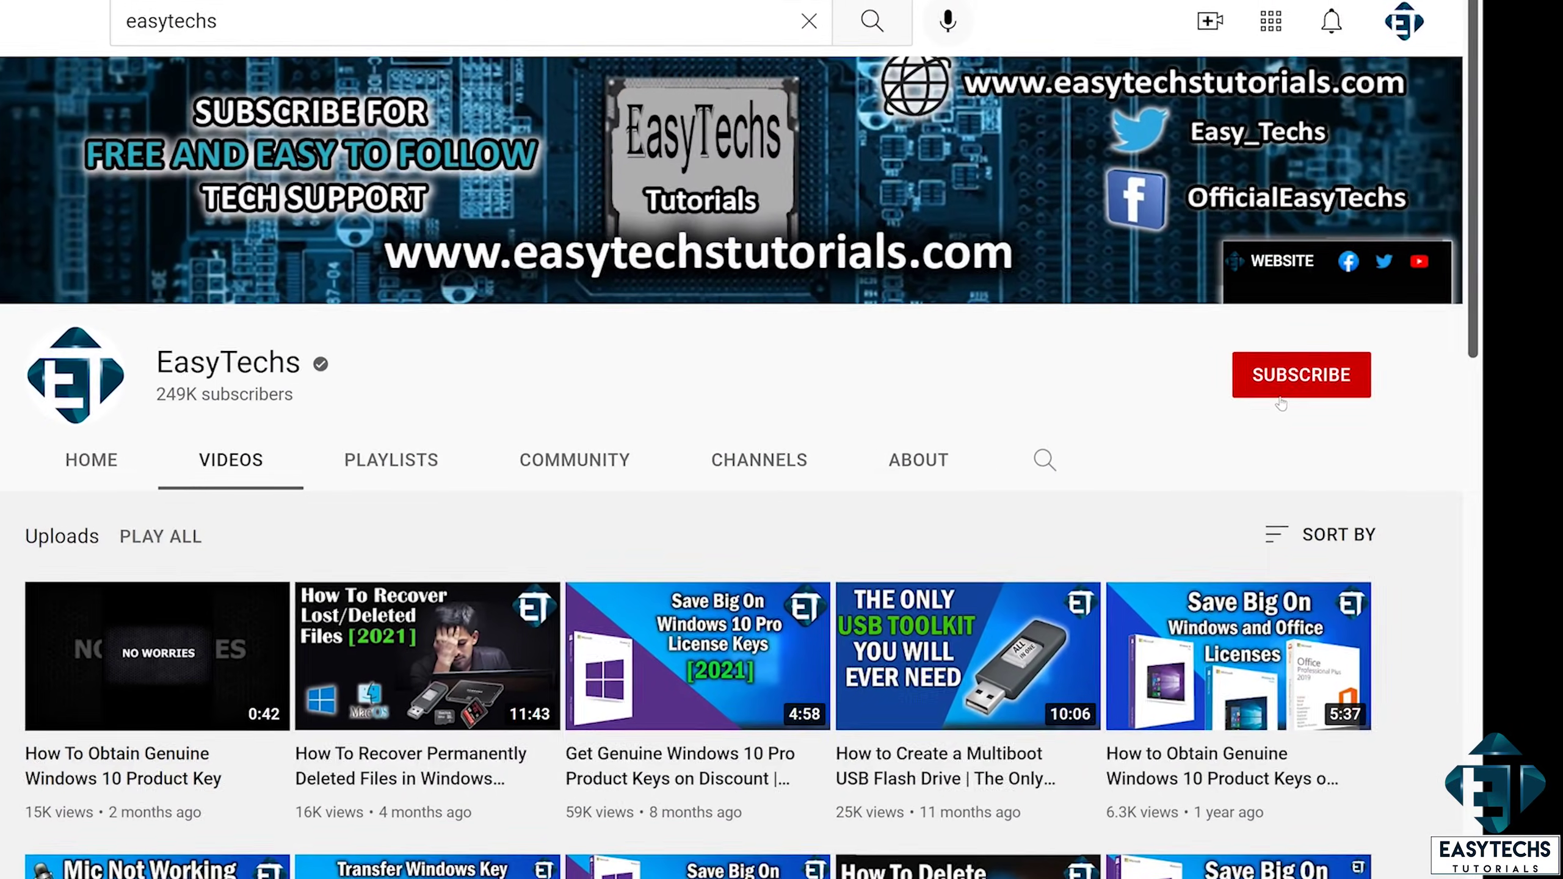
- Subscribe to the EasyTechs channel and set its notifications to All
{"action": "left_click", "coordinate": [1280, 394]}
{"action": "left_click", "coordinate": [1341, 380]}
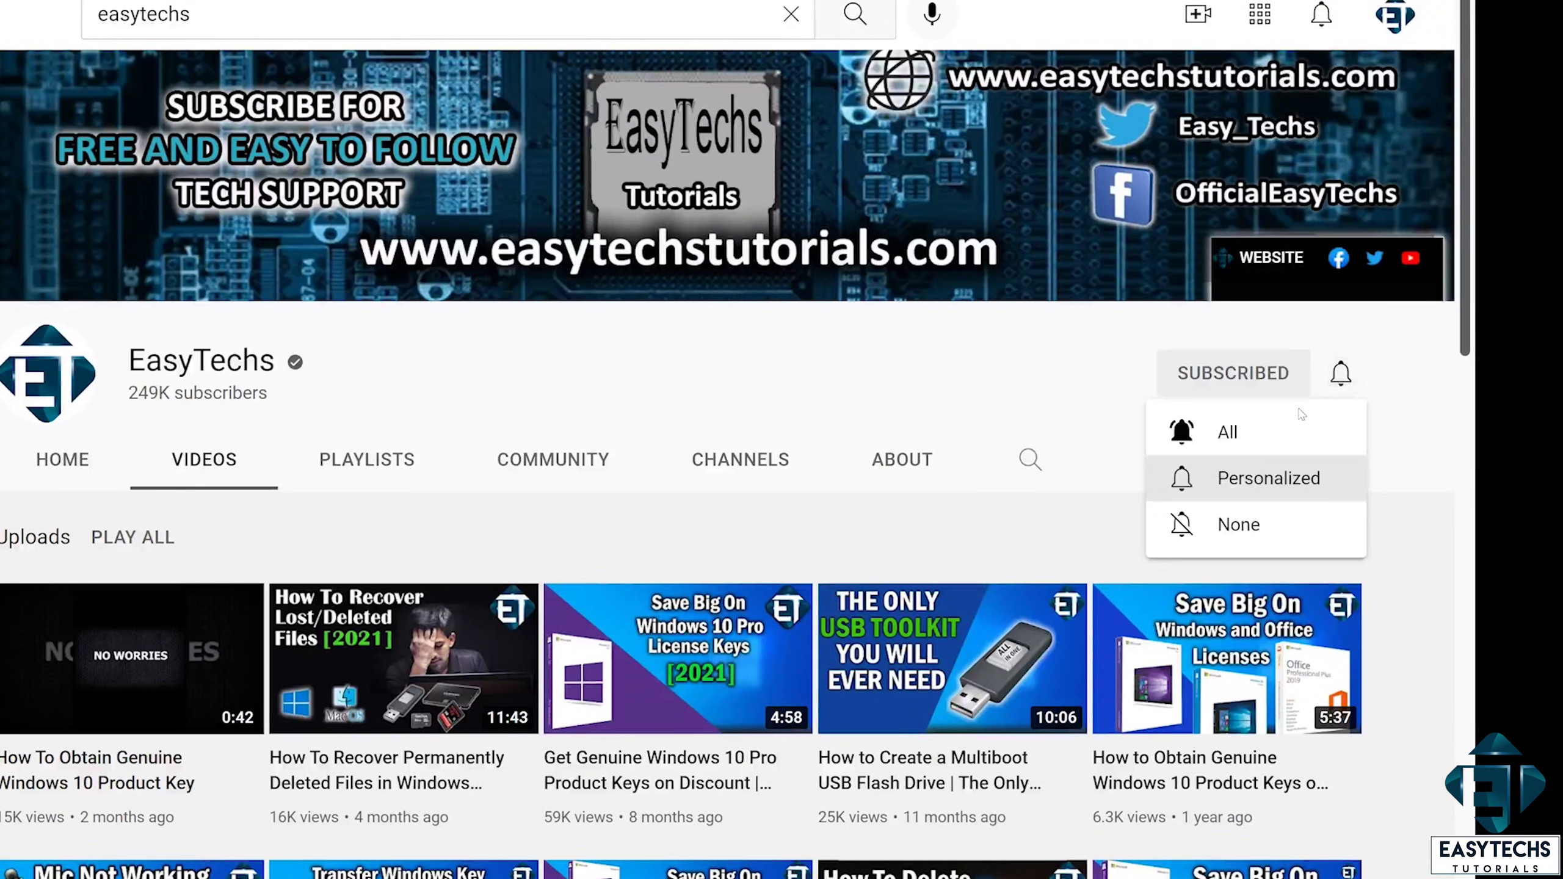
{"action": "left_click", "coordinate": [1248, 428]}
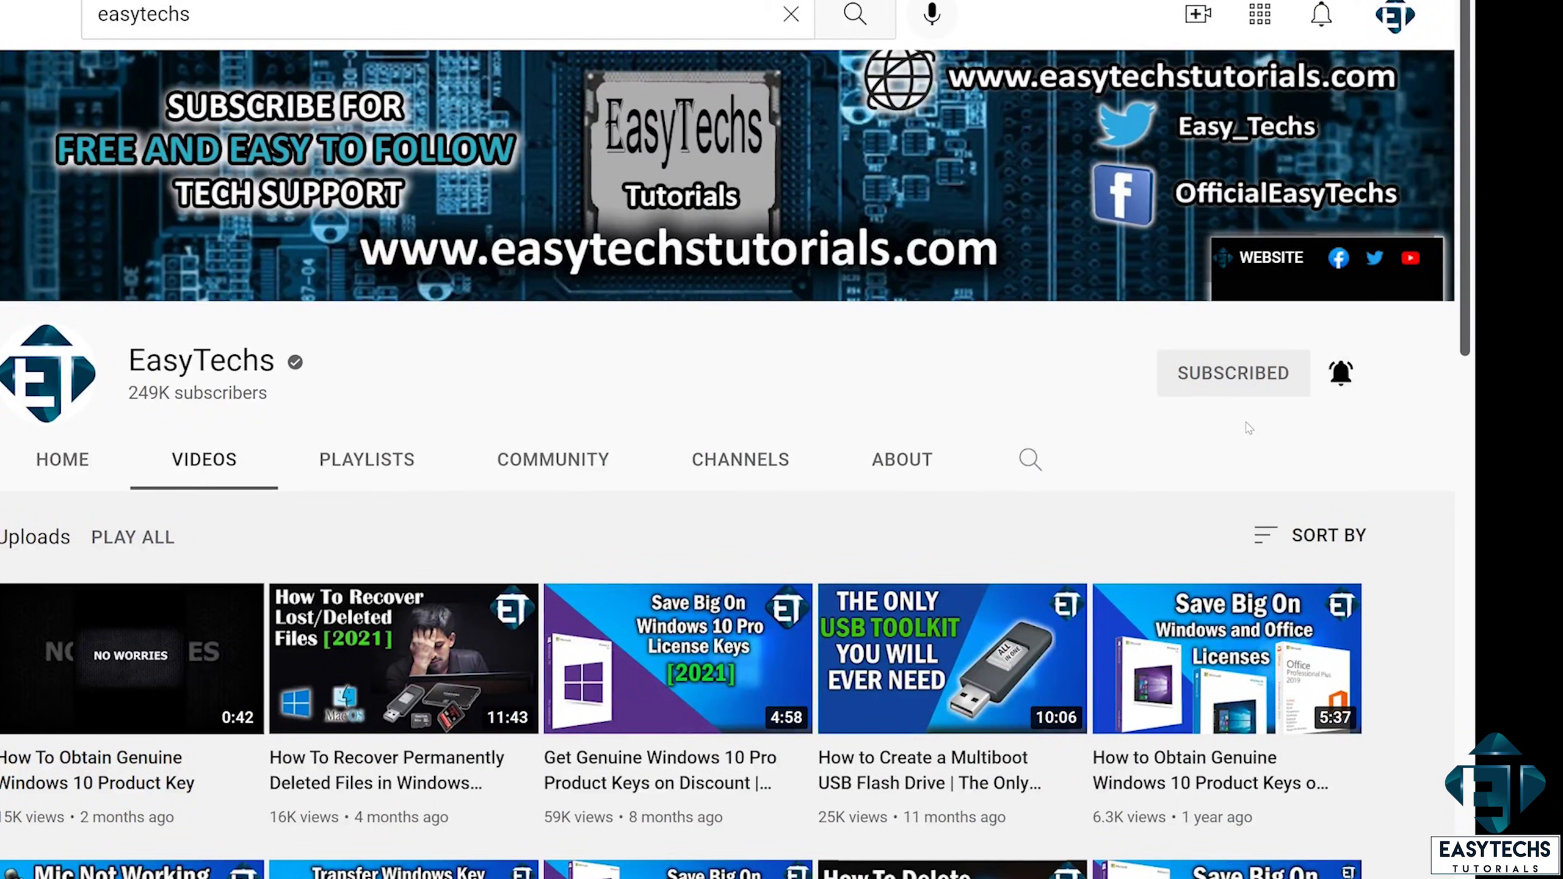